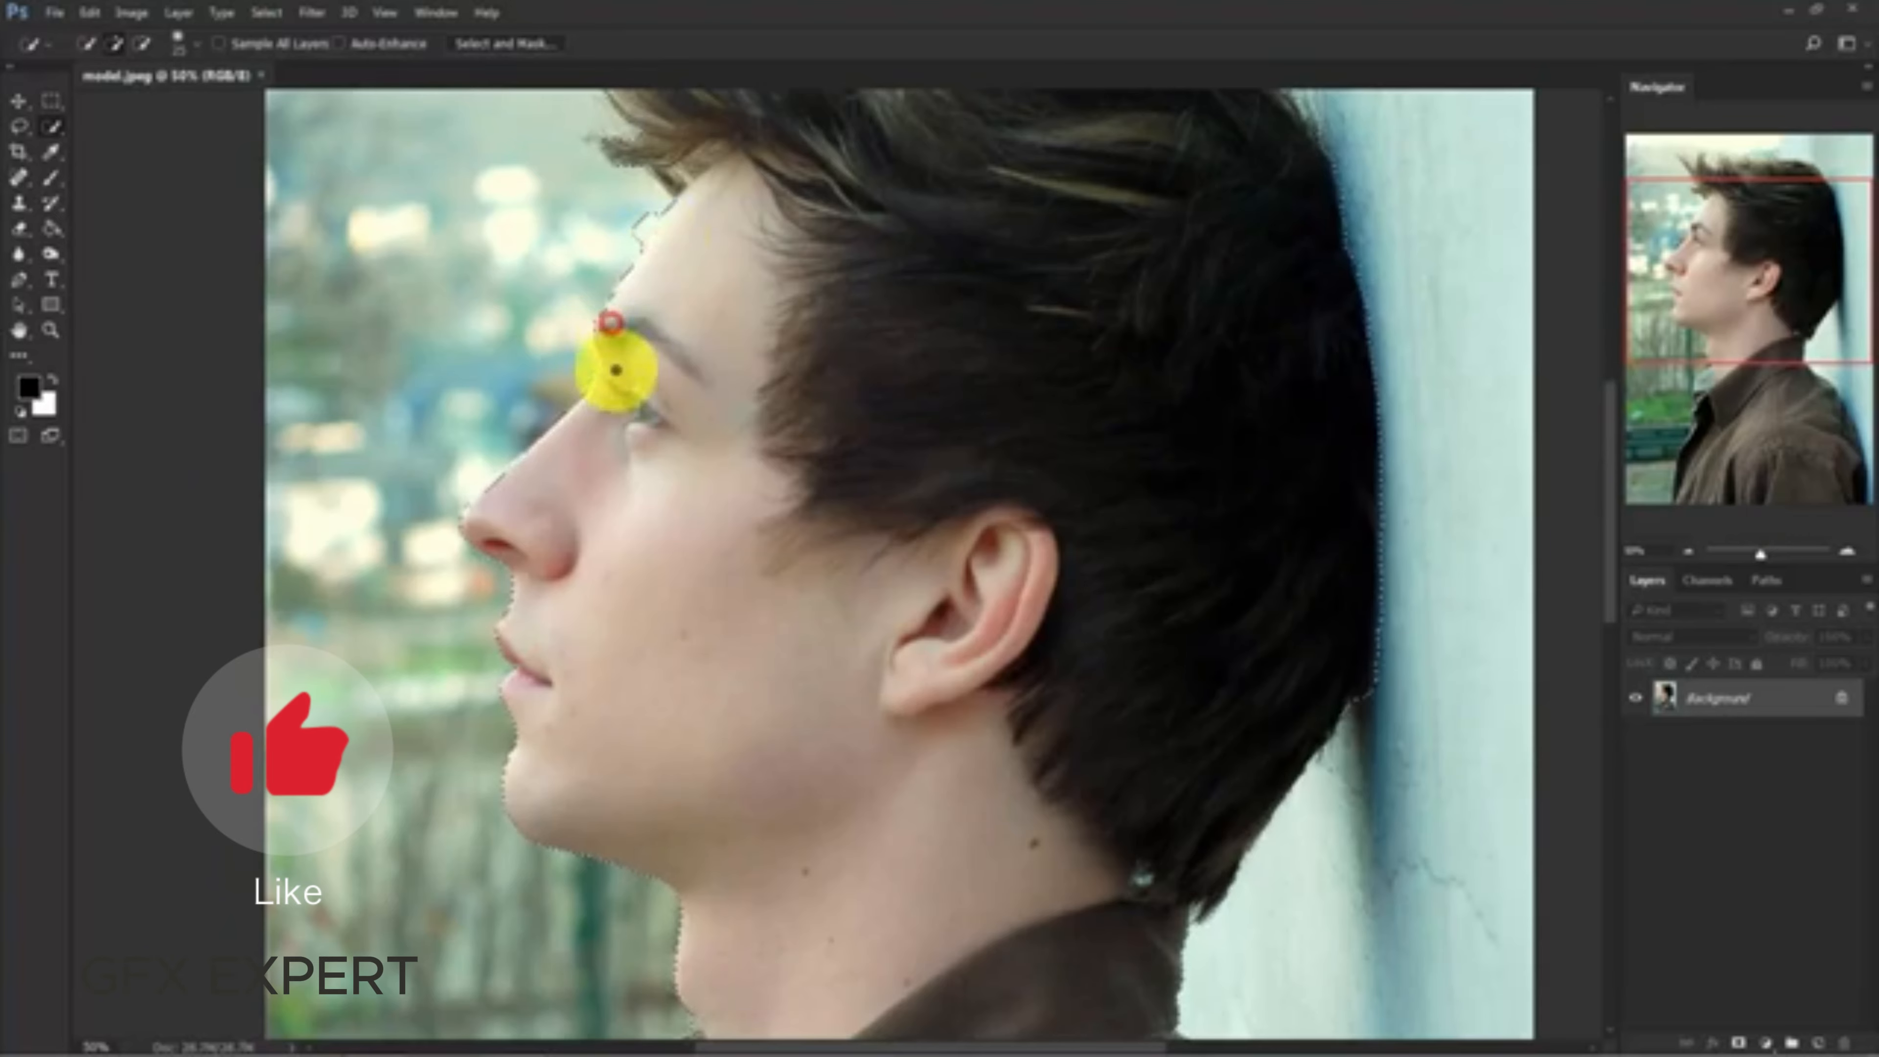
- Select the man's face, hair and shirt against the photo background with the Quick Selection tool
{"action": "mouse_move", "coordinate": [837, 769]}
{"action": "left_mouse_down"}
{"action": "mouse_move", "coordinate": [685, 547]}
{"action": "mouse_move", "coordinate": [739, 213]}
{"action": "left_mouse_up"}
{"action": "mouse_move", "coordinate": [538, 613]}
{"action": "left_mouse_down"}
{"action": "mouse_move", "coordinate": [507, 850]}
{"action": "mouse_move", "coordinate": [461, 915]}
{"action": "left_mouse_up"}
{"action": "left_click", "coordinate": [740, 641]}
{"action": "key", "text": "ctrl+minus"}
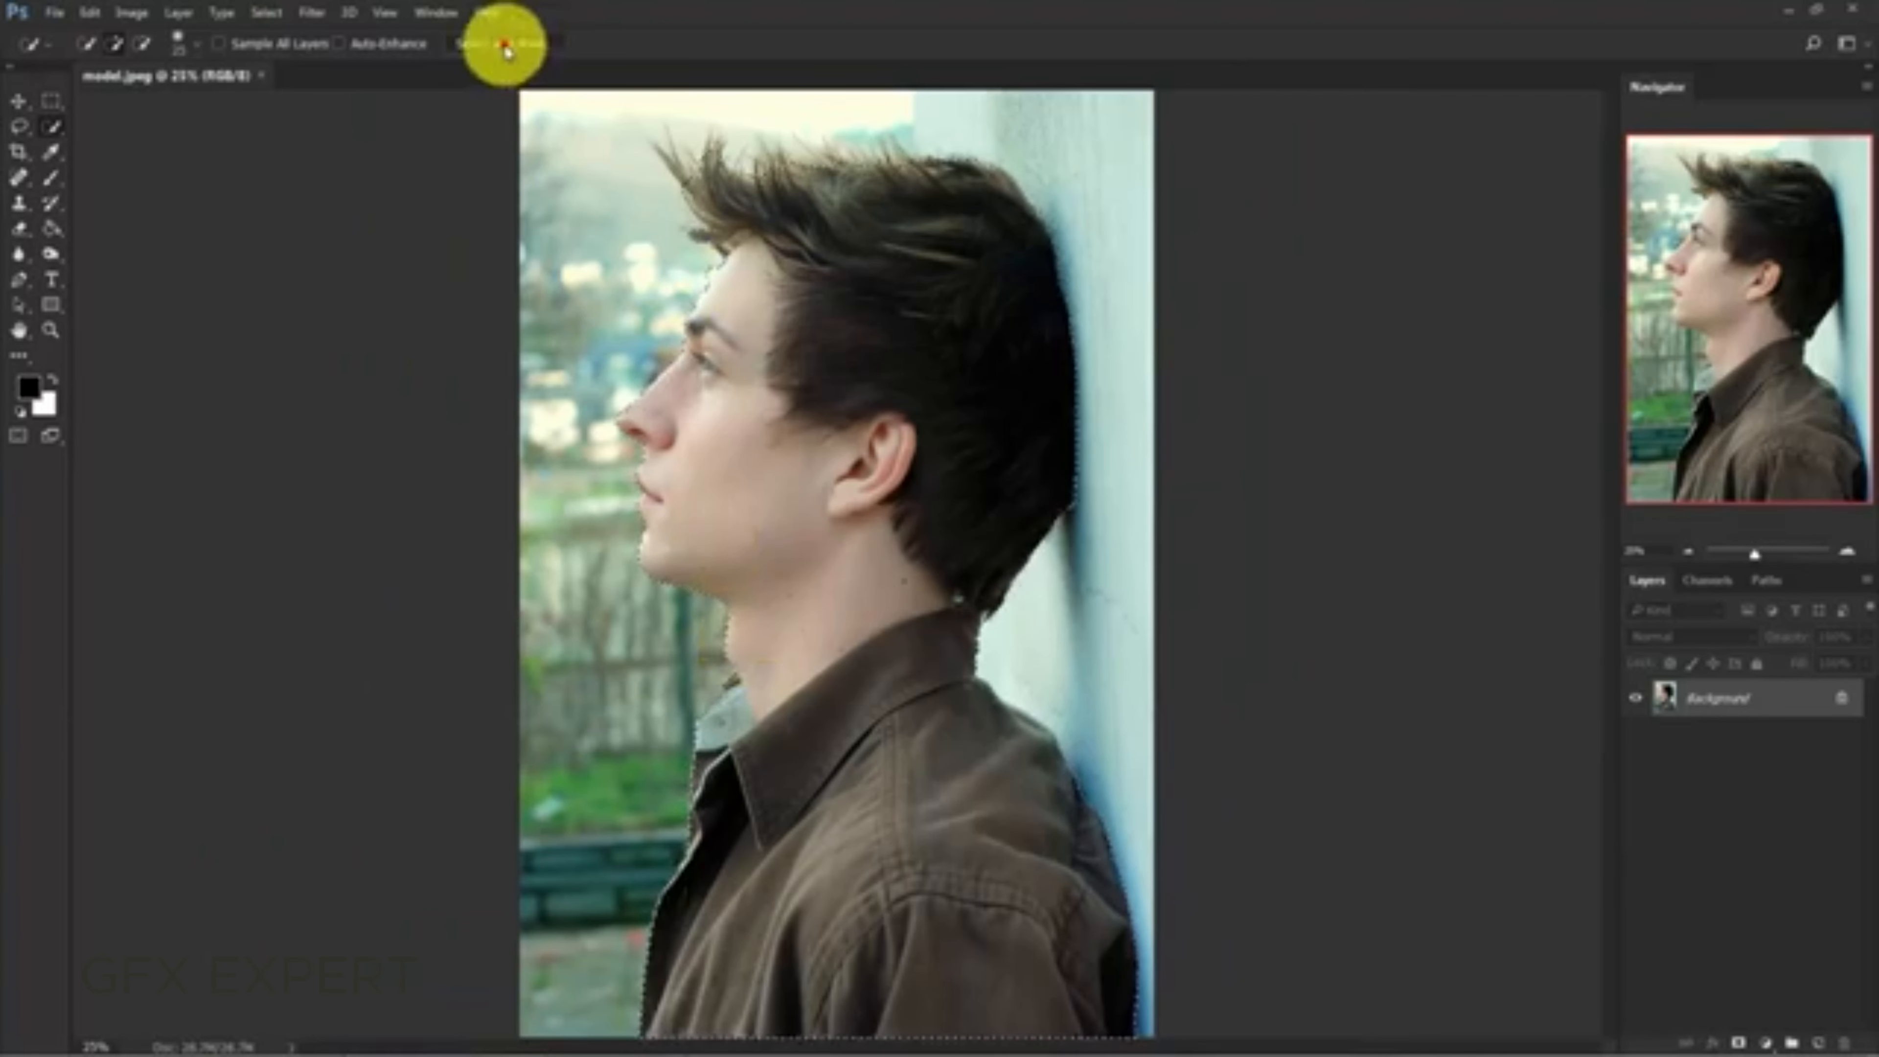
- Refine the selection in Select and Mask, using the On Black view and brushing the hair edges from the front tuft to the nape
{"action": "left_click", "coordinate": [505, 48]}
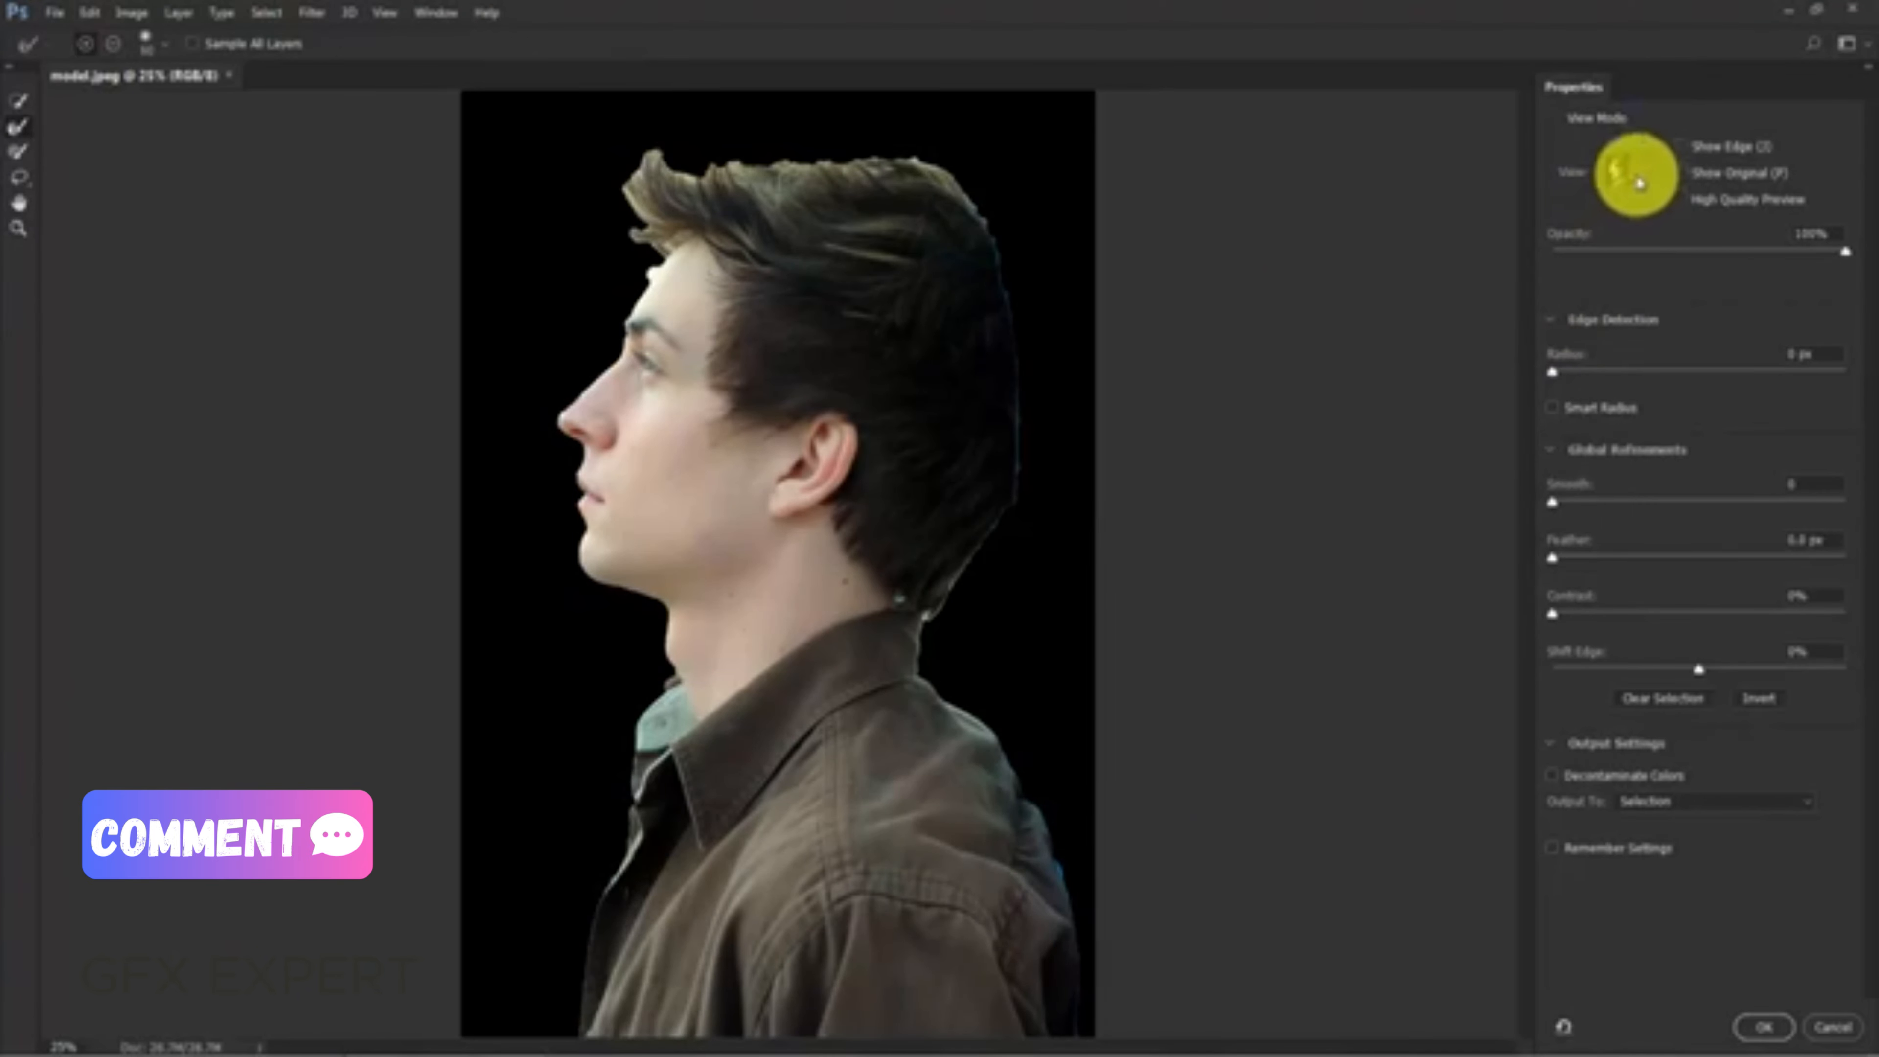
{"action": "left_click", "coordinate": [1638, 182]}
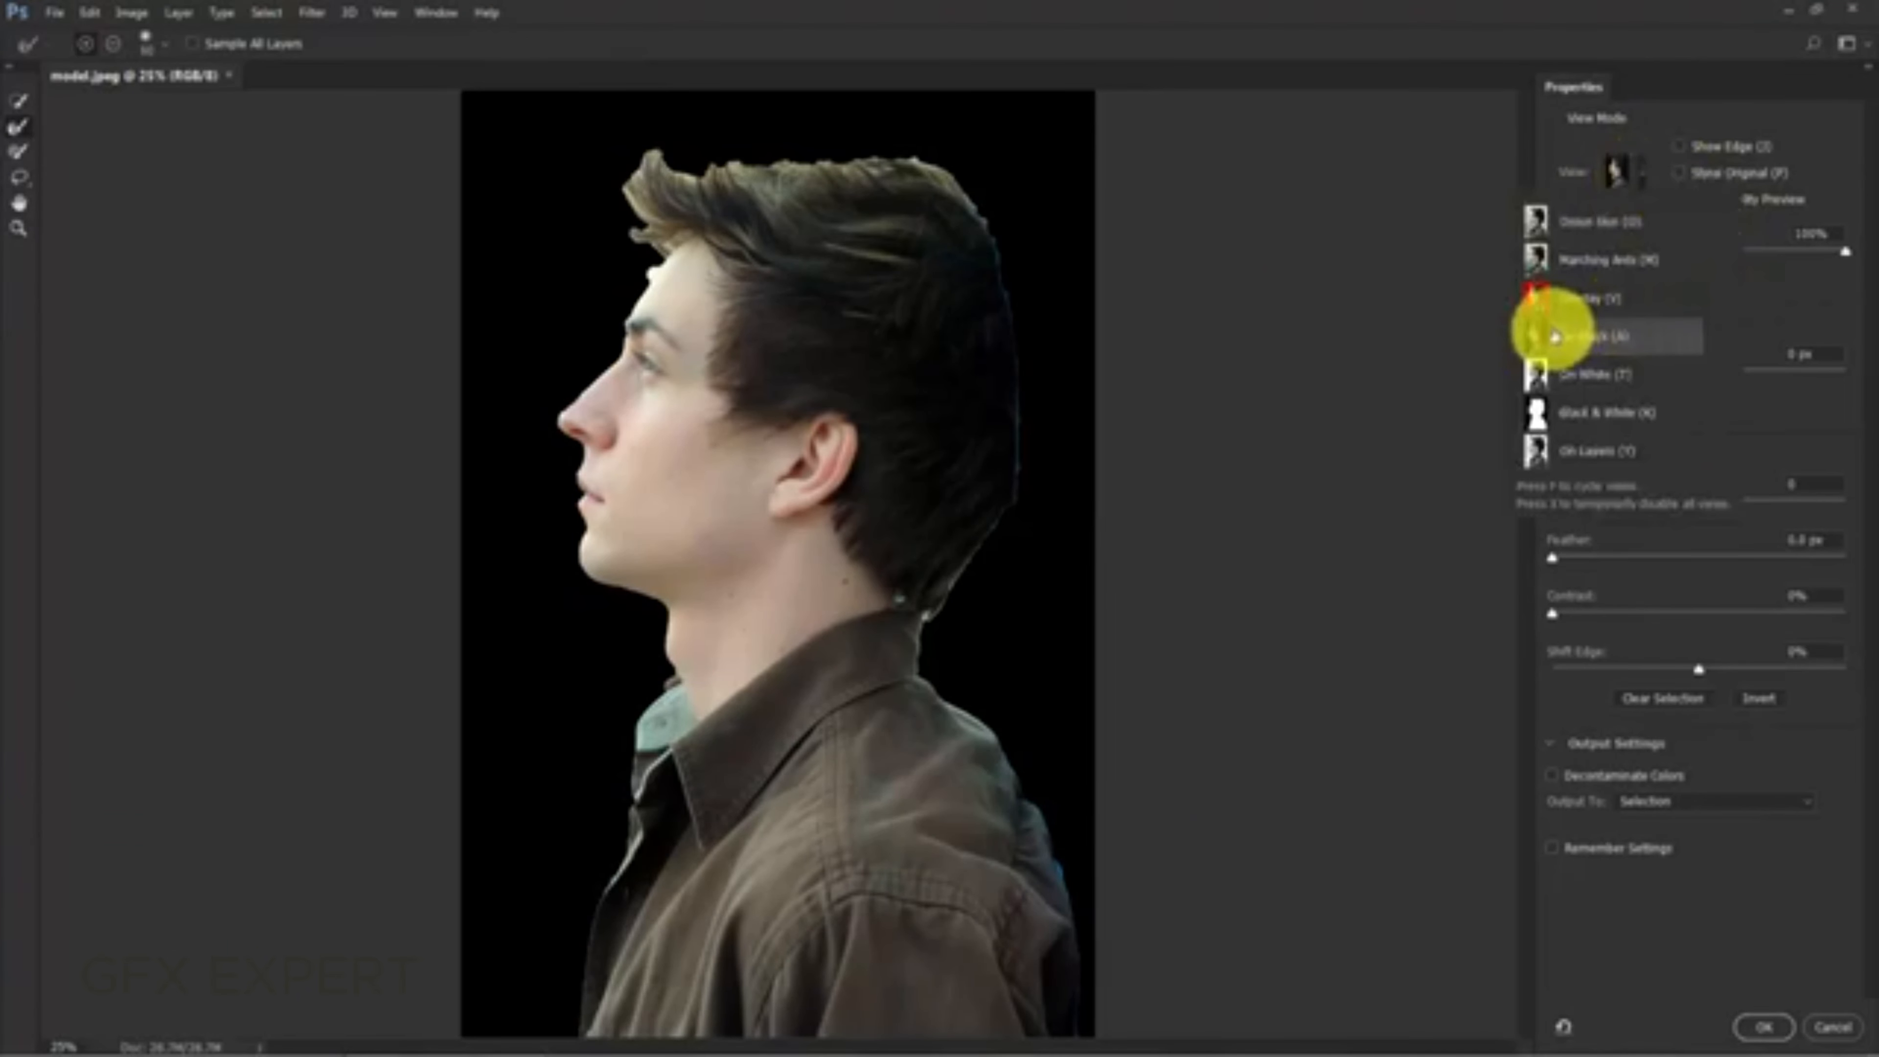
{"action": "left_click", "coordinate": [22, 132]}
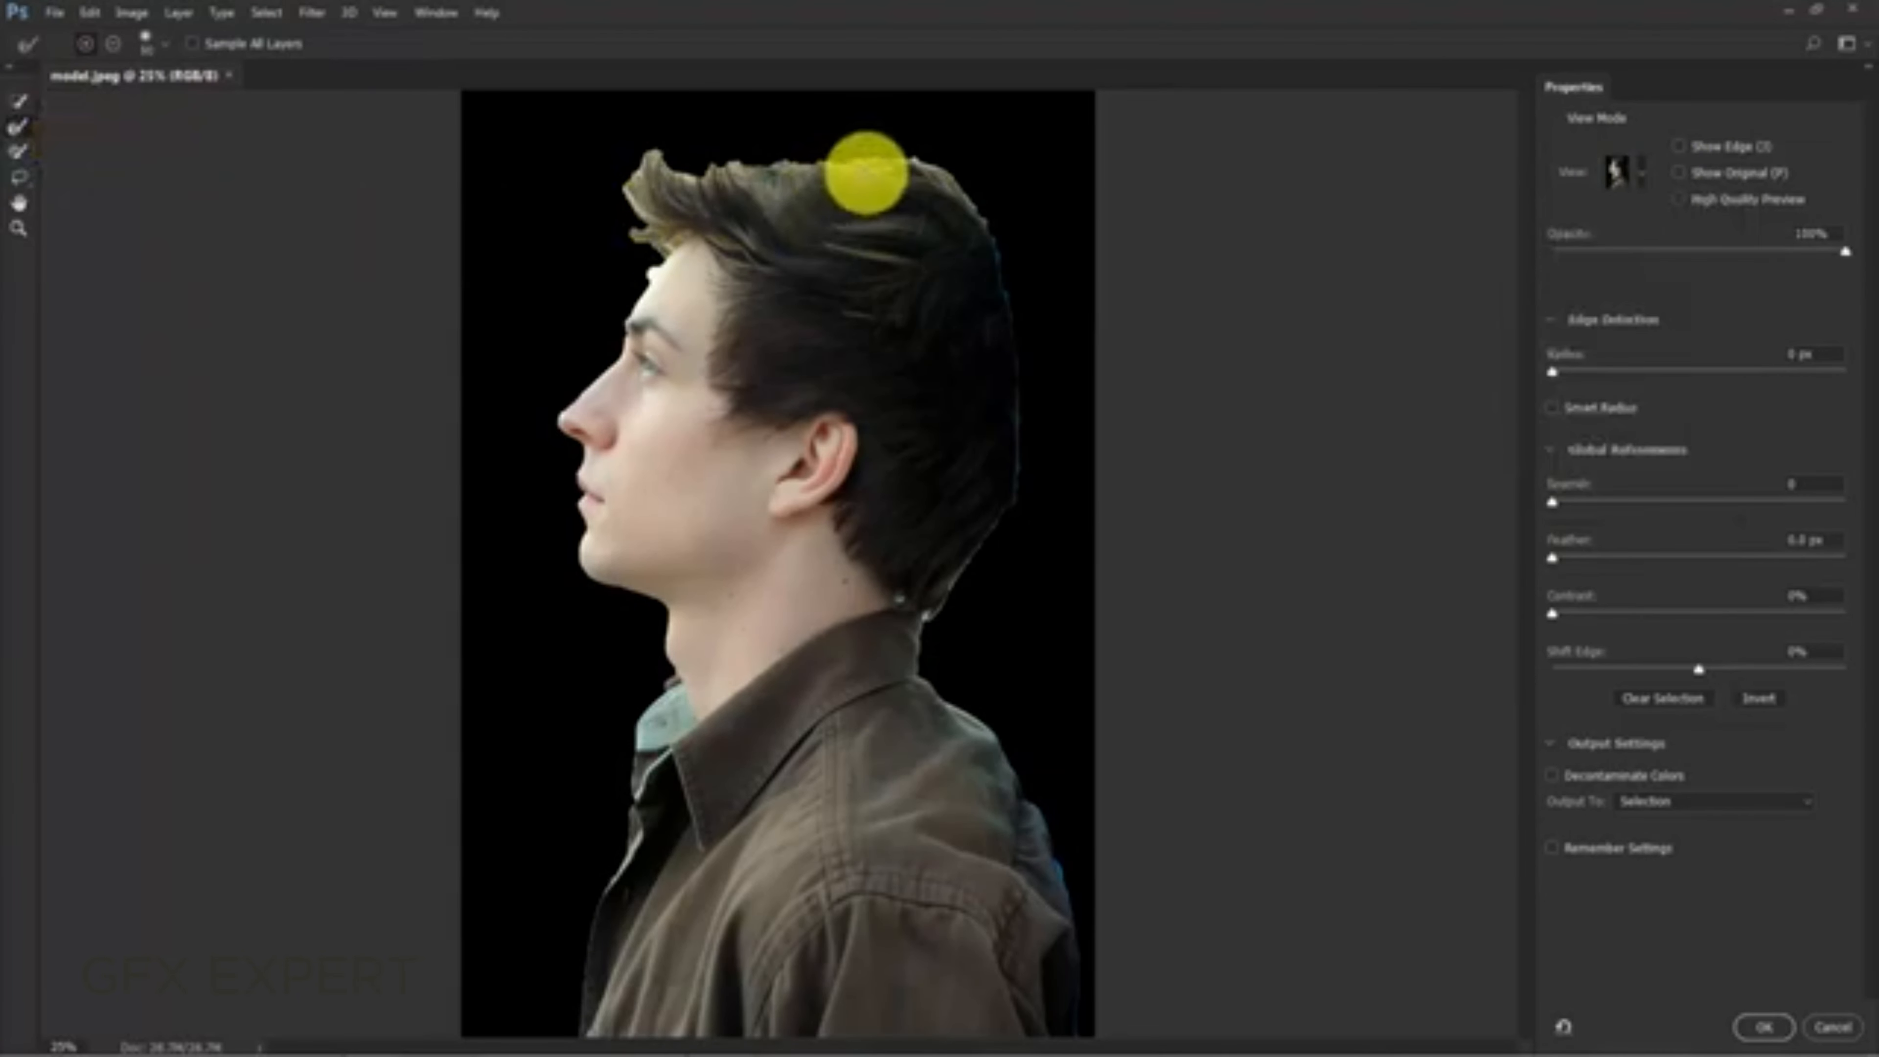
{"action": "mouse_move", "coordinate": [866, 174]}
{"action": "left_mouse_down"}
{"action": "mouse_move", "coordinate": [680, 180]}
{"action": "mouse_move", "coordinate": [605, 138]}
{"action": "mouse_move", "coordinate": [672, 249]}
{"action": "mouse_move", "coordinate": [654, 146]}
{"action": "mouse_move", "coordinate": [681, 182]}
{"action": "mouse_move", "coordinate": [917, 162]}
{"action": "mouse_move", "coordinate": [965, 199]}
{"action": "mouse_move", "coordinate": [880, 170]}
{"action": "mouse_move", "coordinate": [793, 171]}
{"action": "mouse_move", "coordinate": [645, 242]}
{"action": "left_mouse_up"}
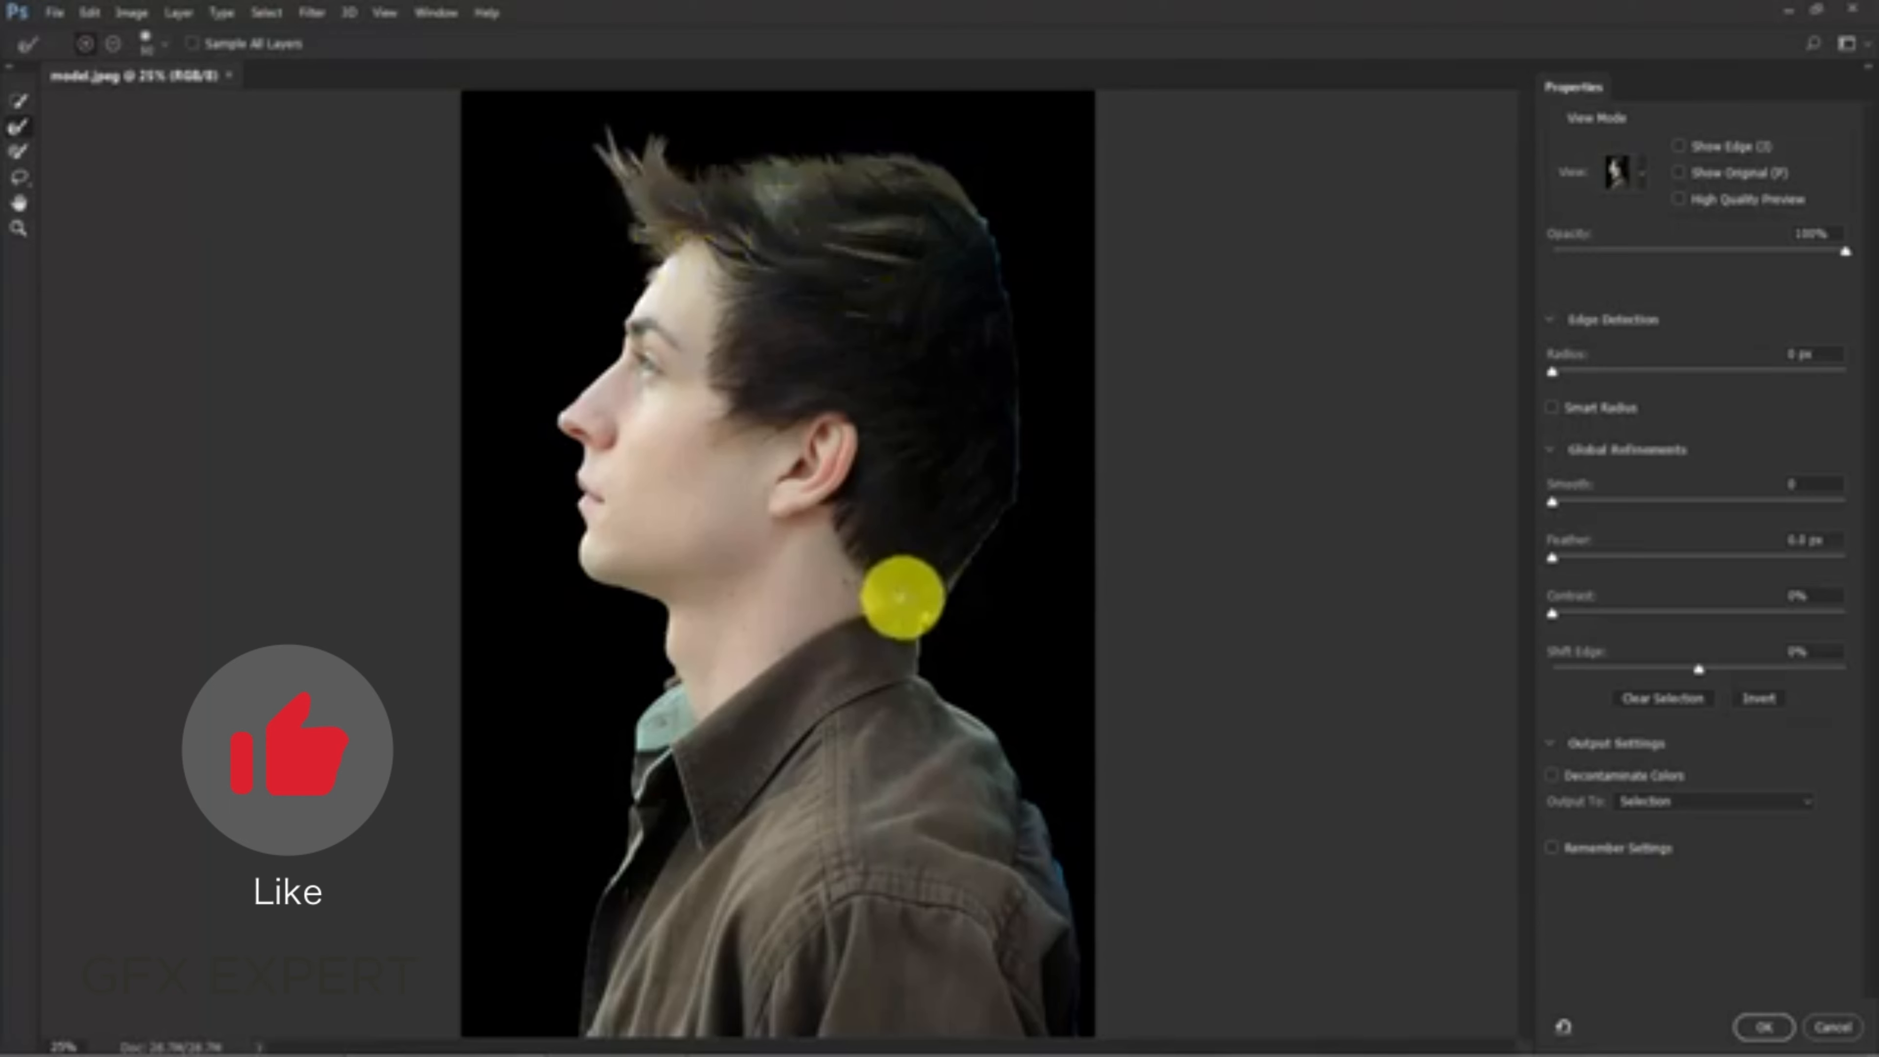
{"action": "left_click_drag", "start_coordinate": [902, 601], "coordinate": [969, 618]}
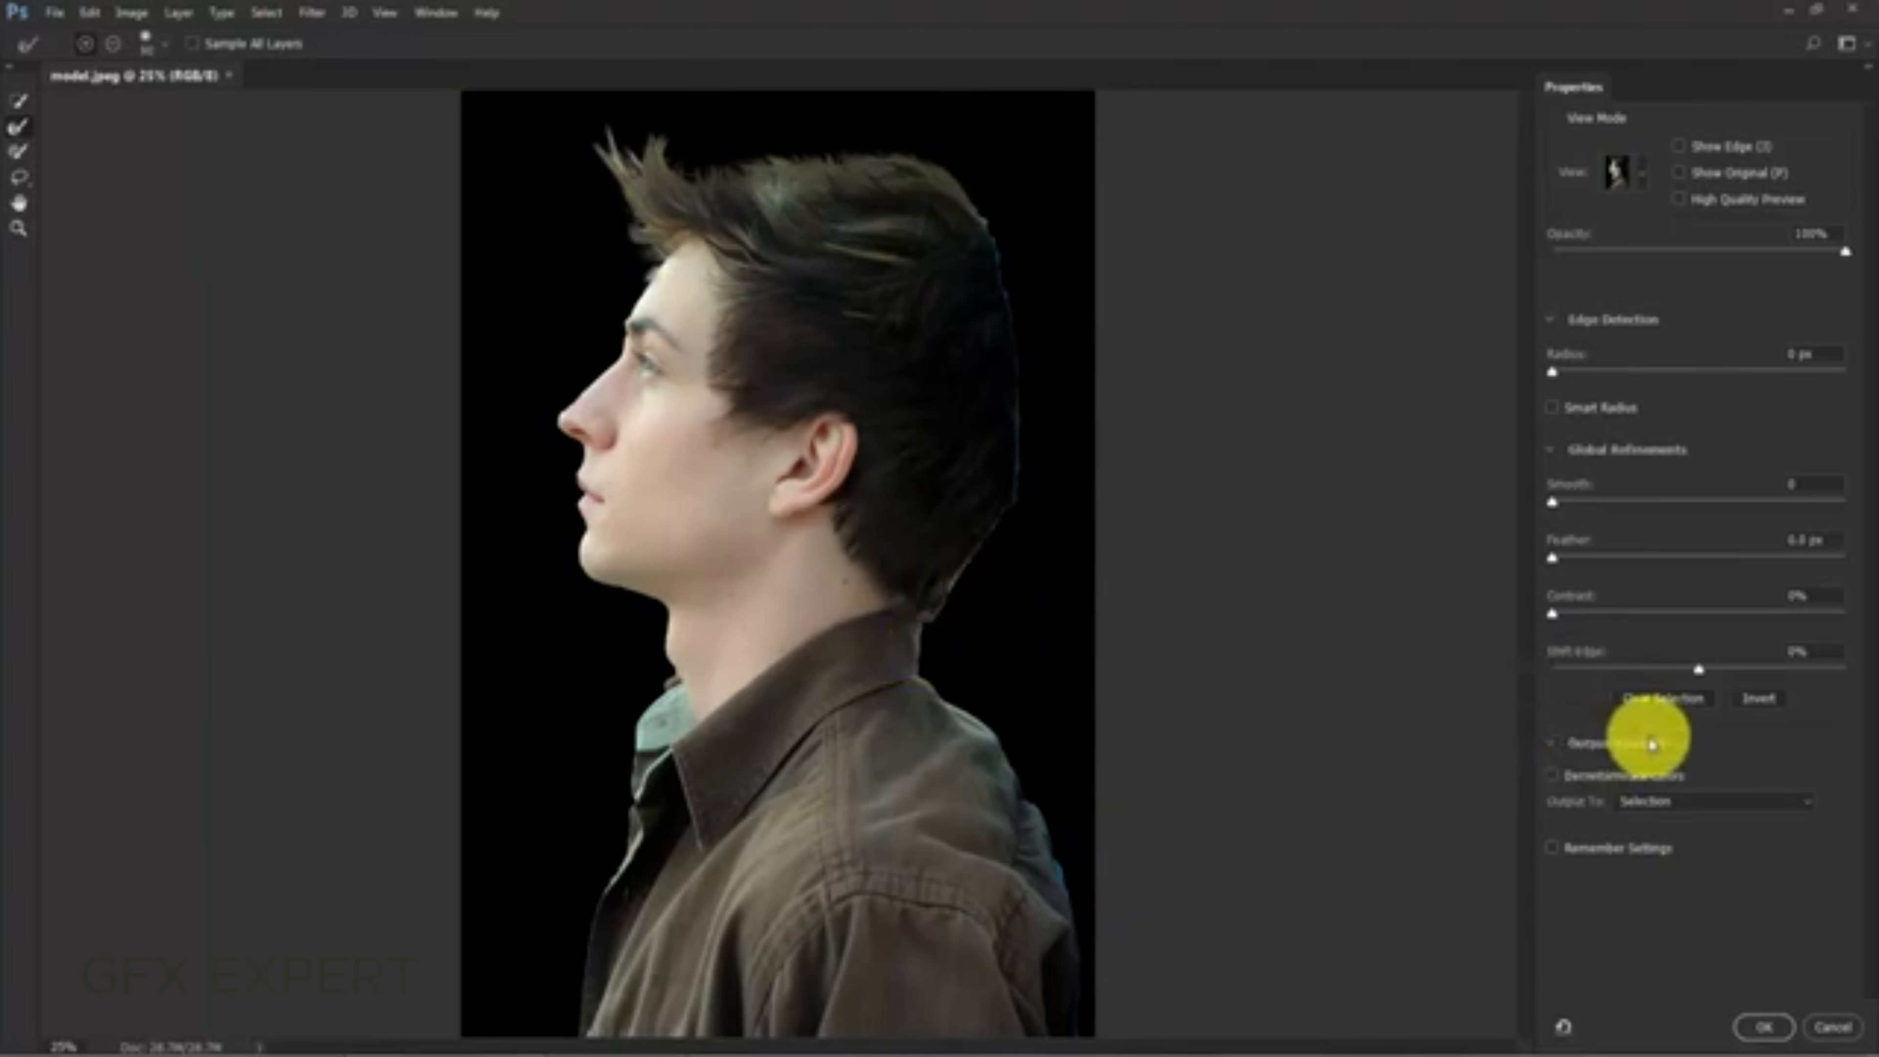
- Output the refined selection to a New Layer
{"action": "left_click", "coordinate": [1673, 800]}
{"action": "left_click", "coordinate": [1683, 848]}
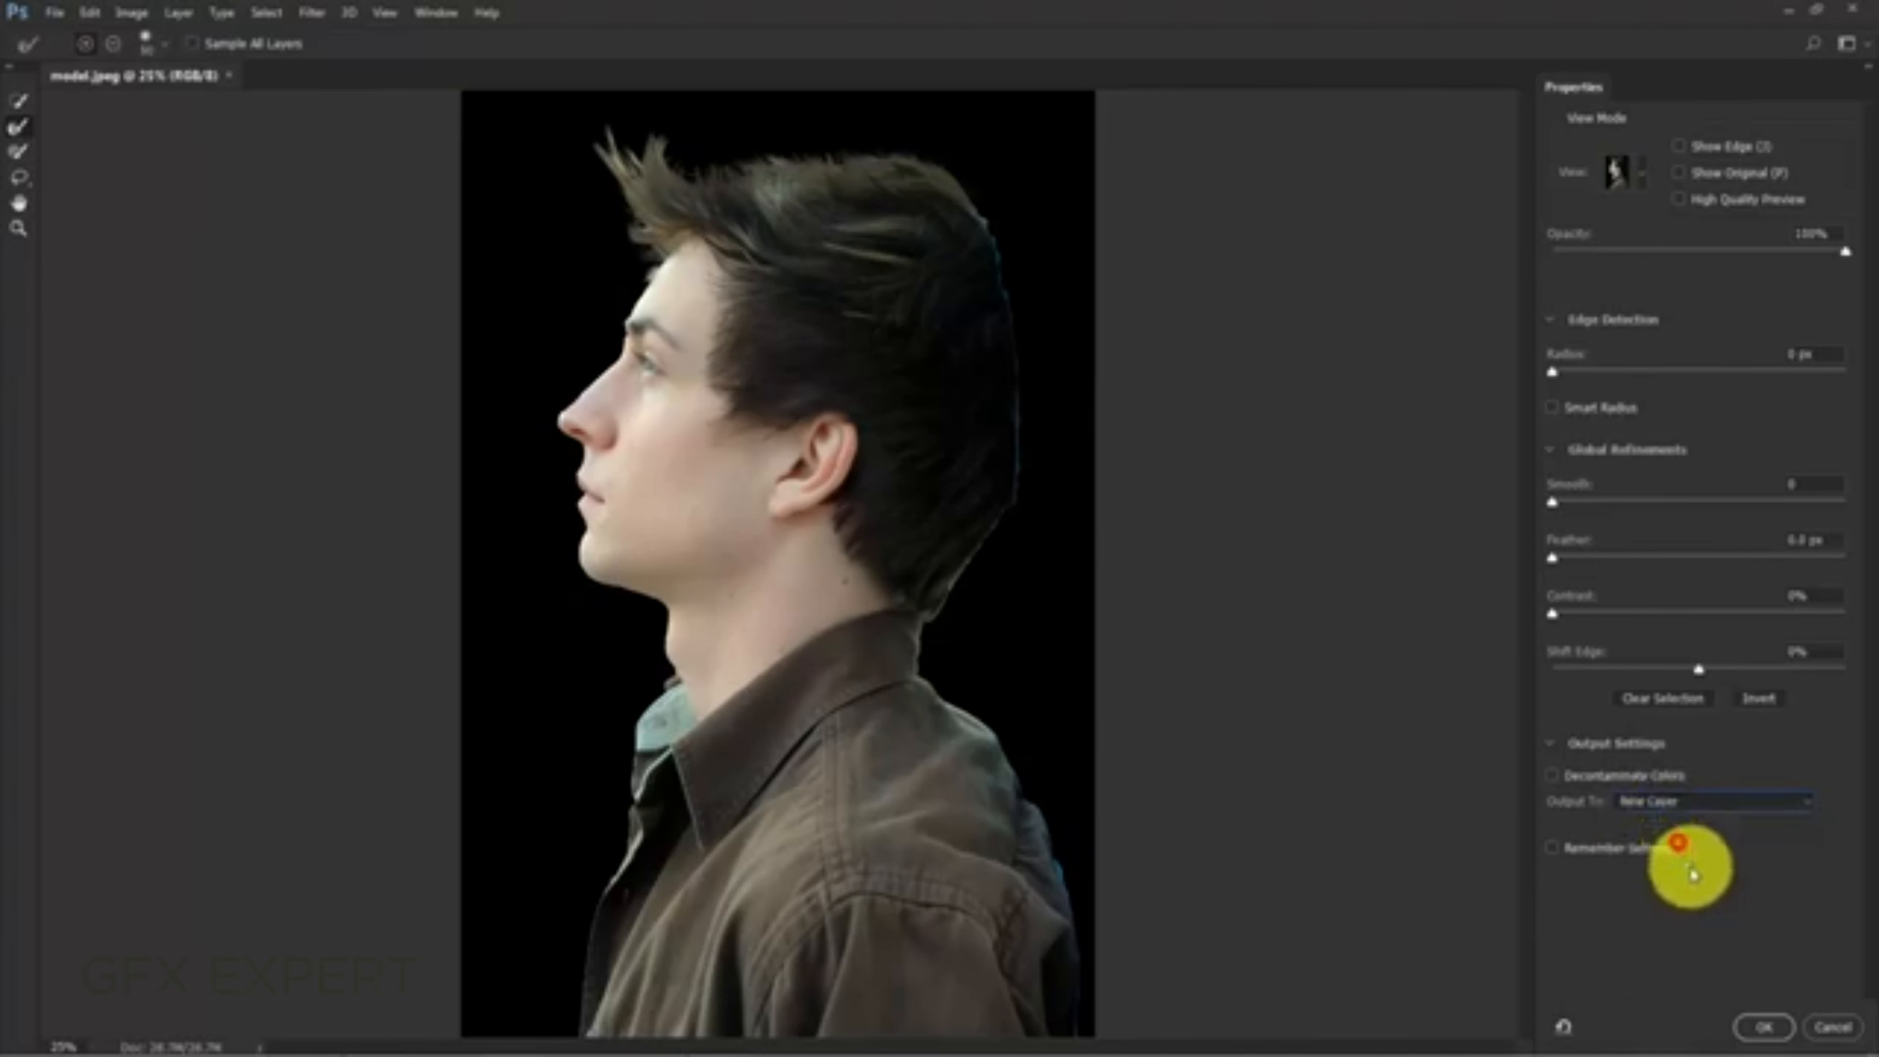
{"action": "left_click", "coordinate": [1763, 1026]}
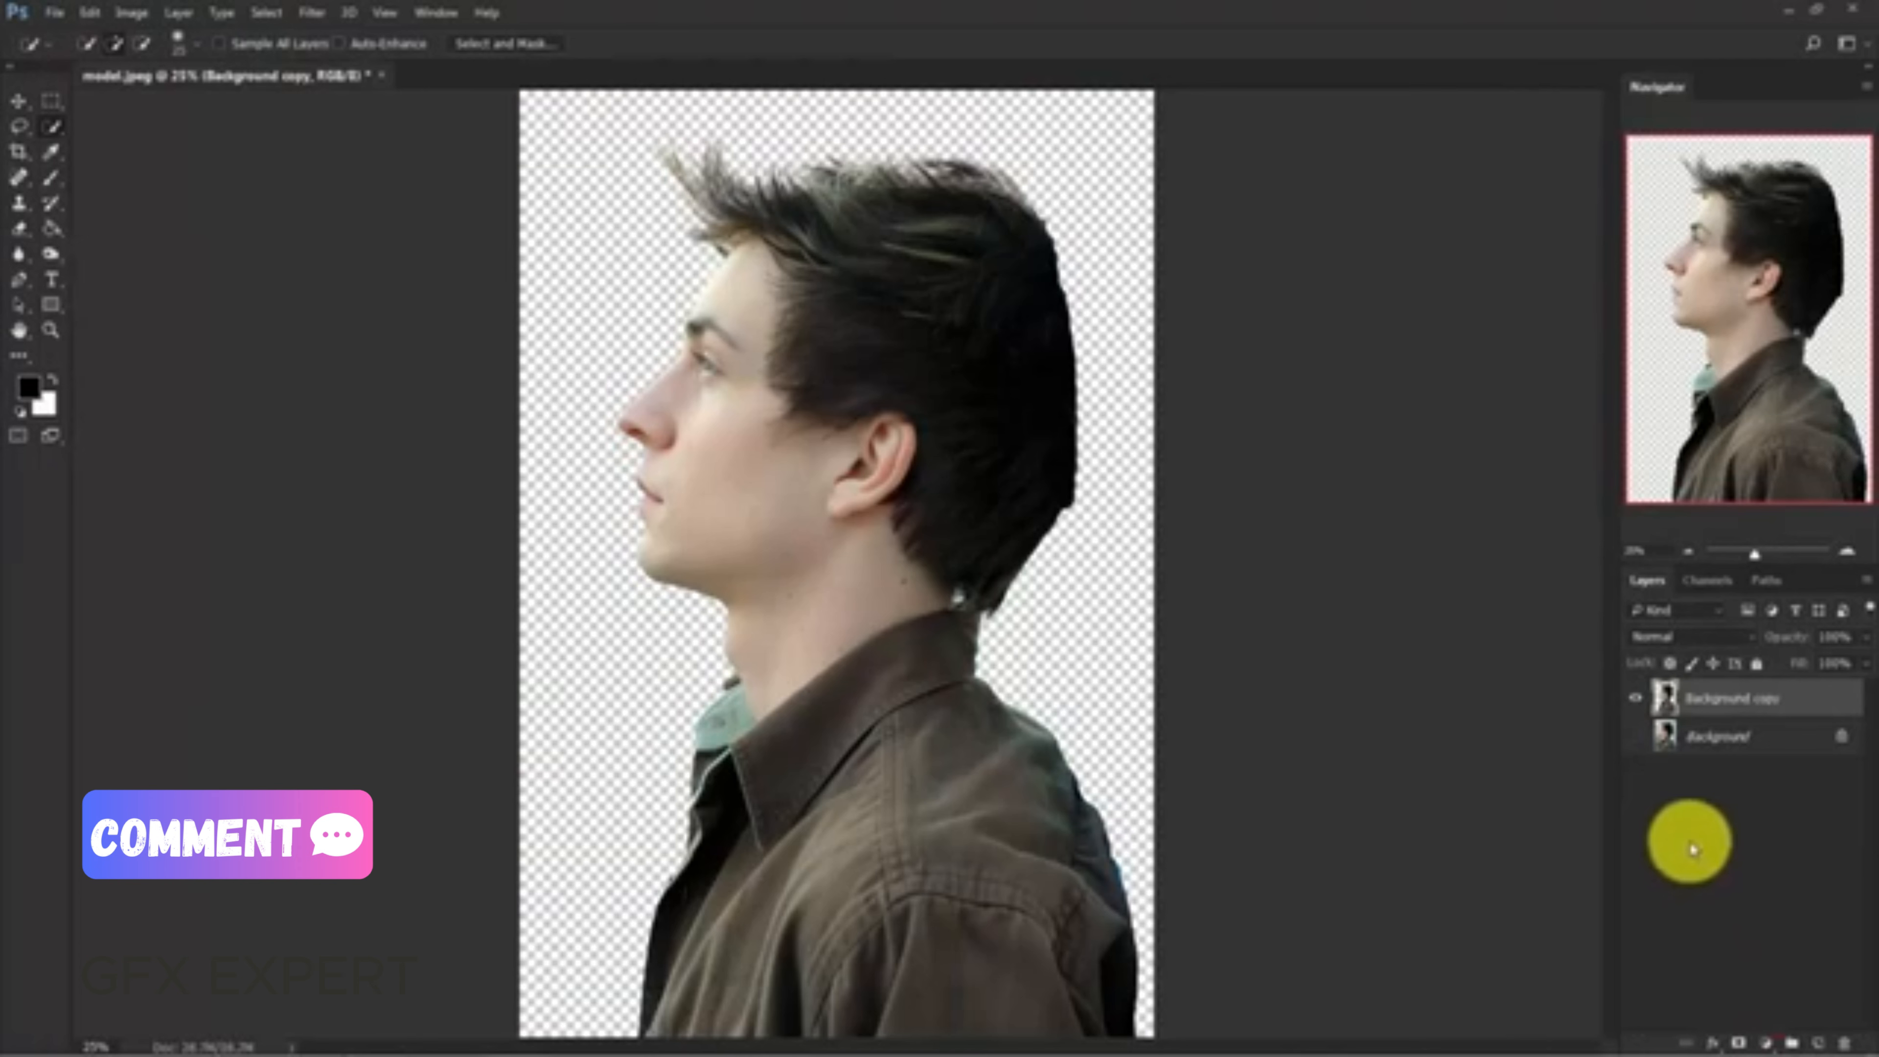
- Delete the original Background layer and rename the cut-out layer "model"
{"action": "left_click", "coordinate": [1756, 734]}
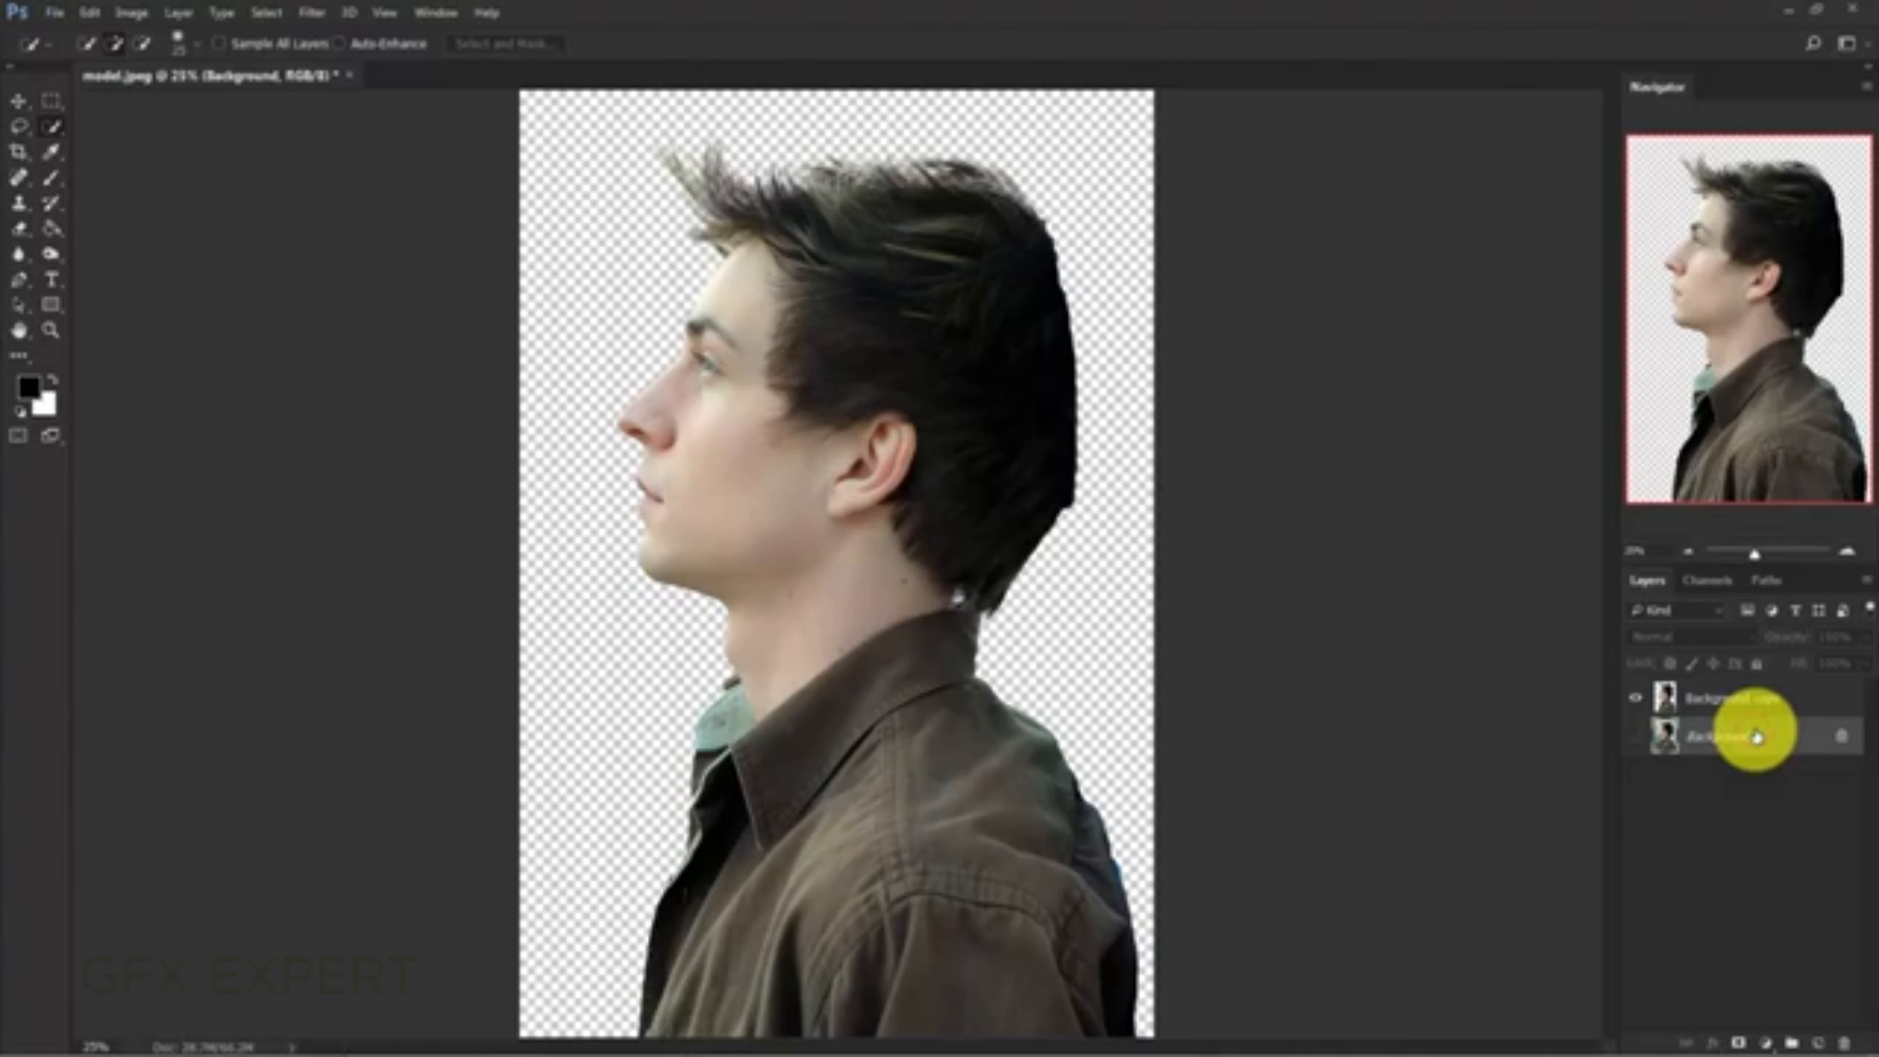
{"action": "key", "text": "Delete"}
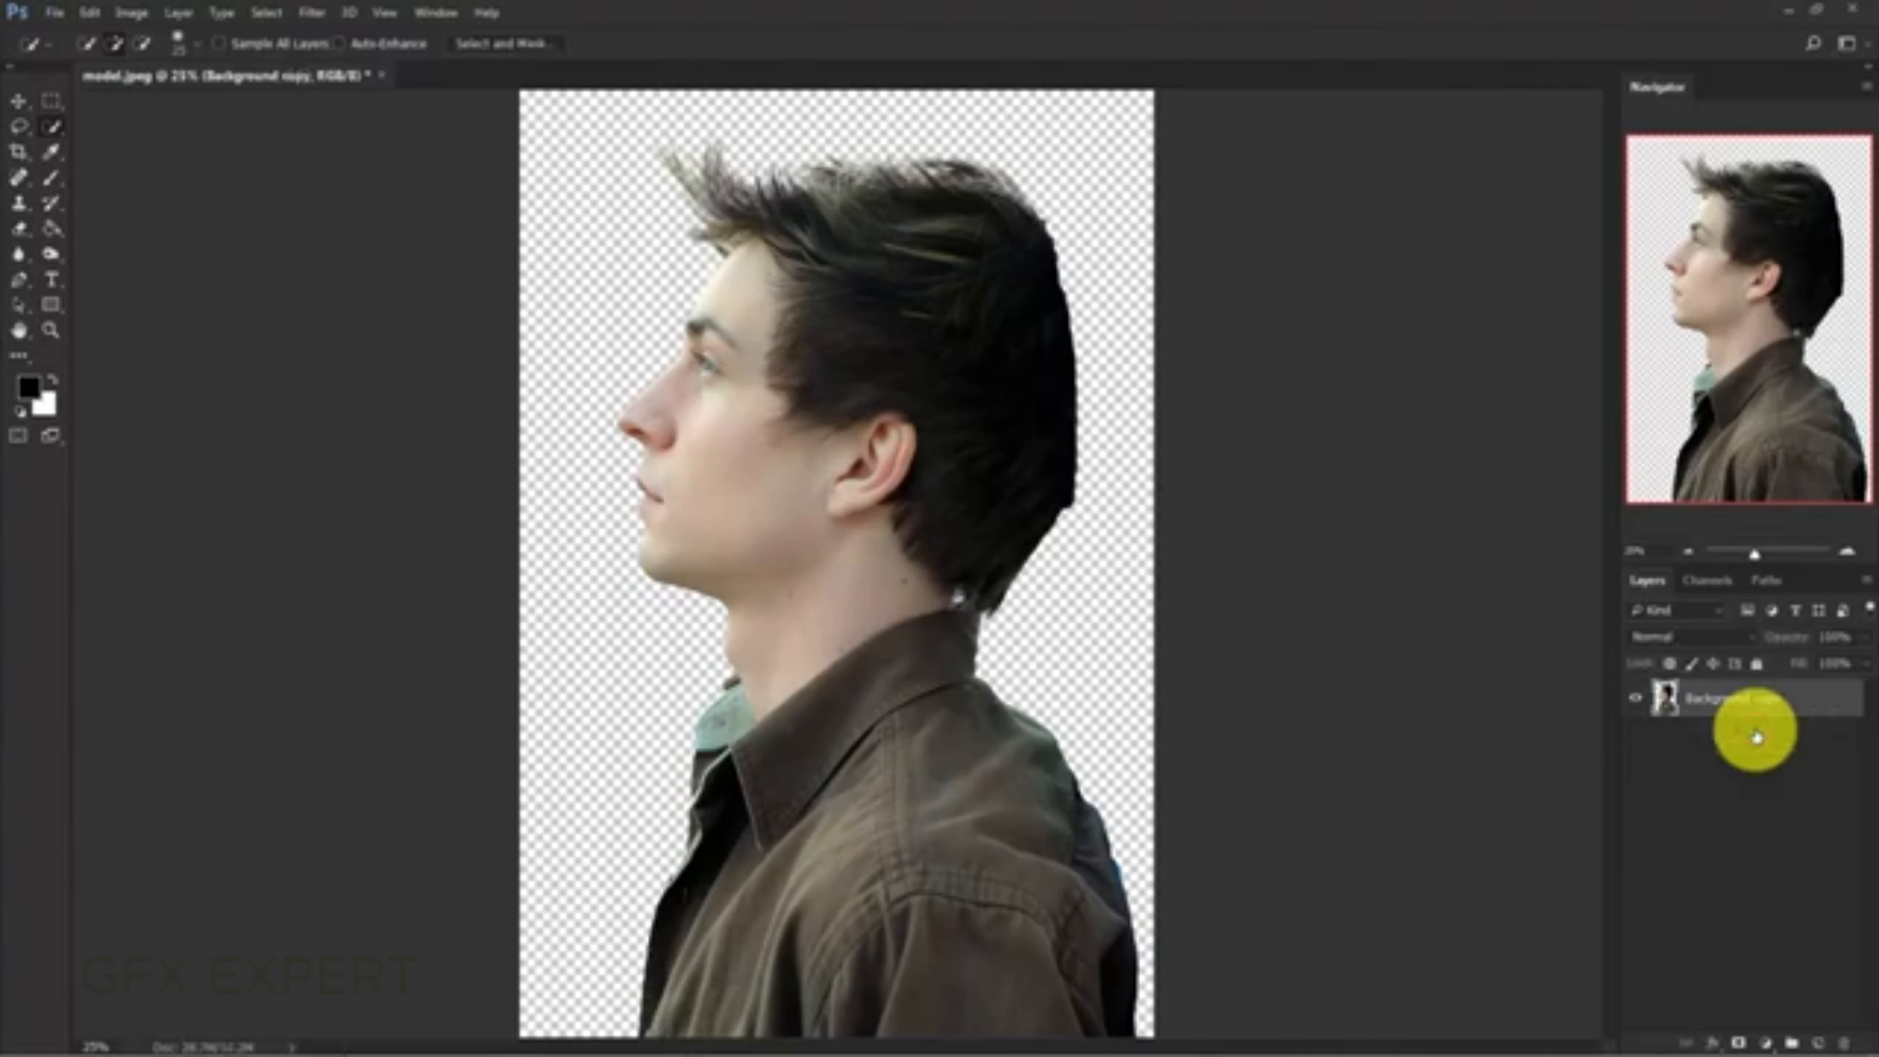
{"action": "double_click", "coordinate": [1709, 712]}
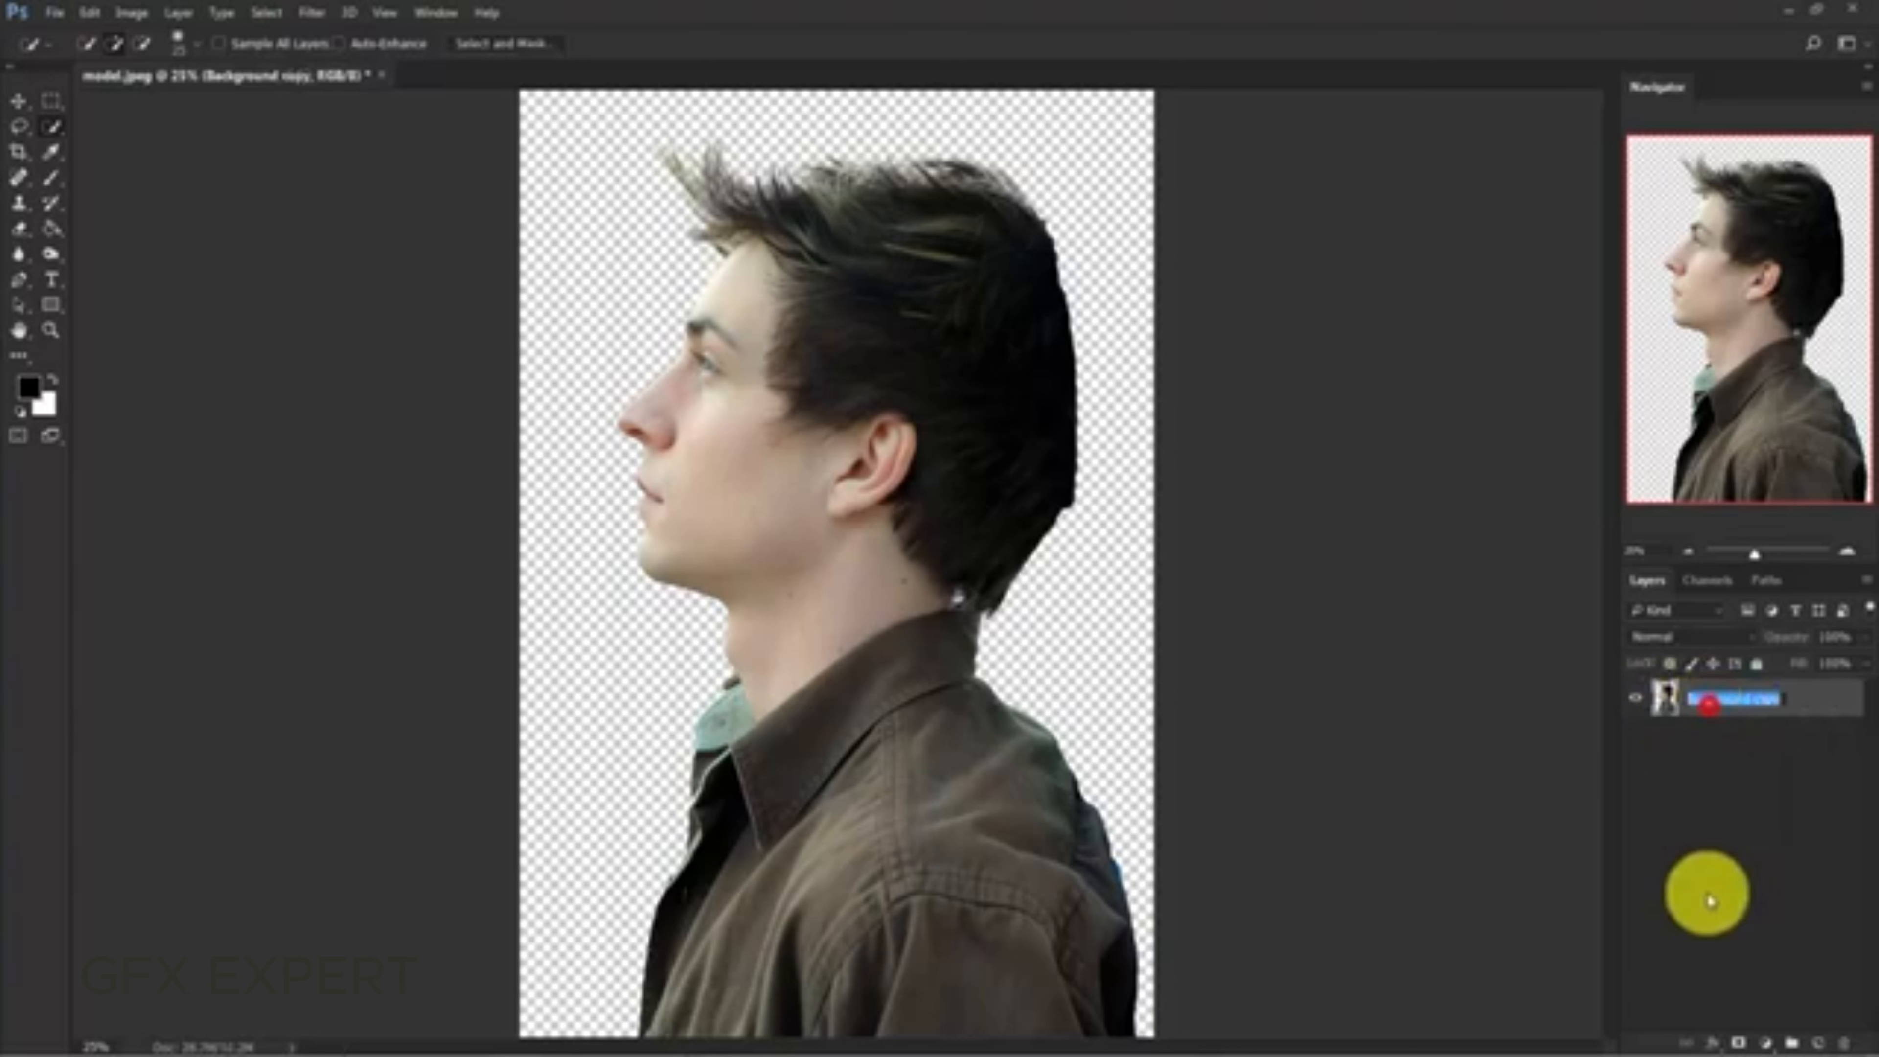
{"action": "type", "text": "m"}
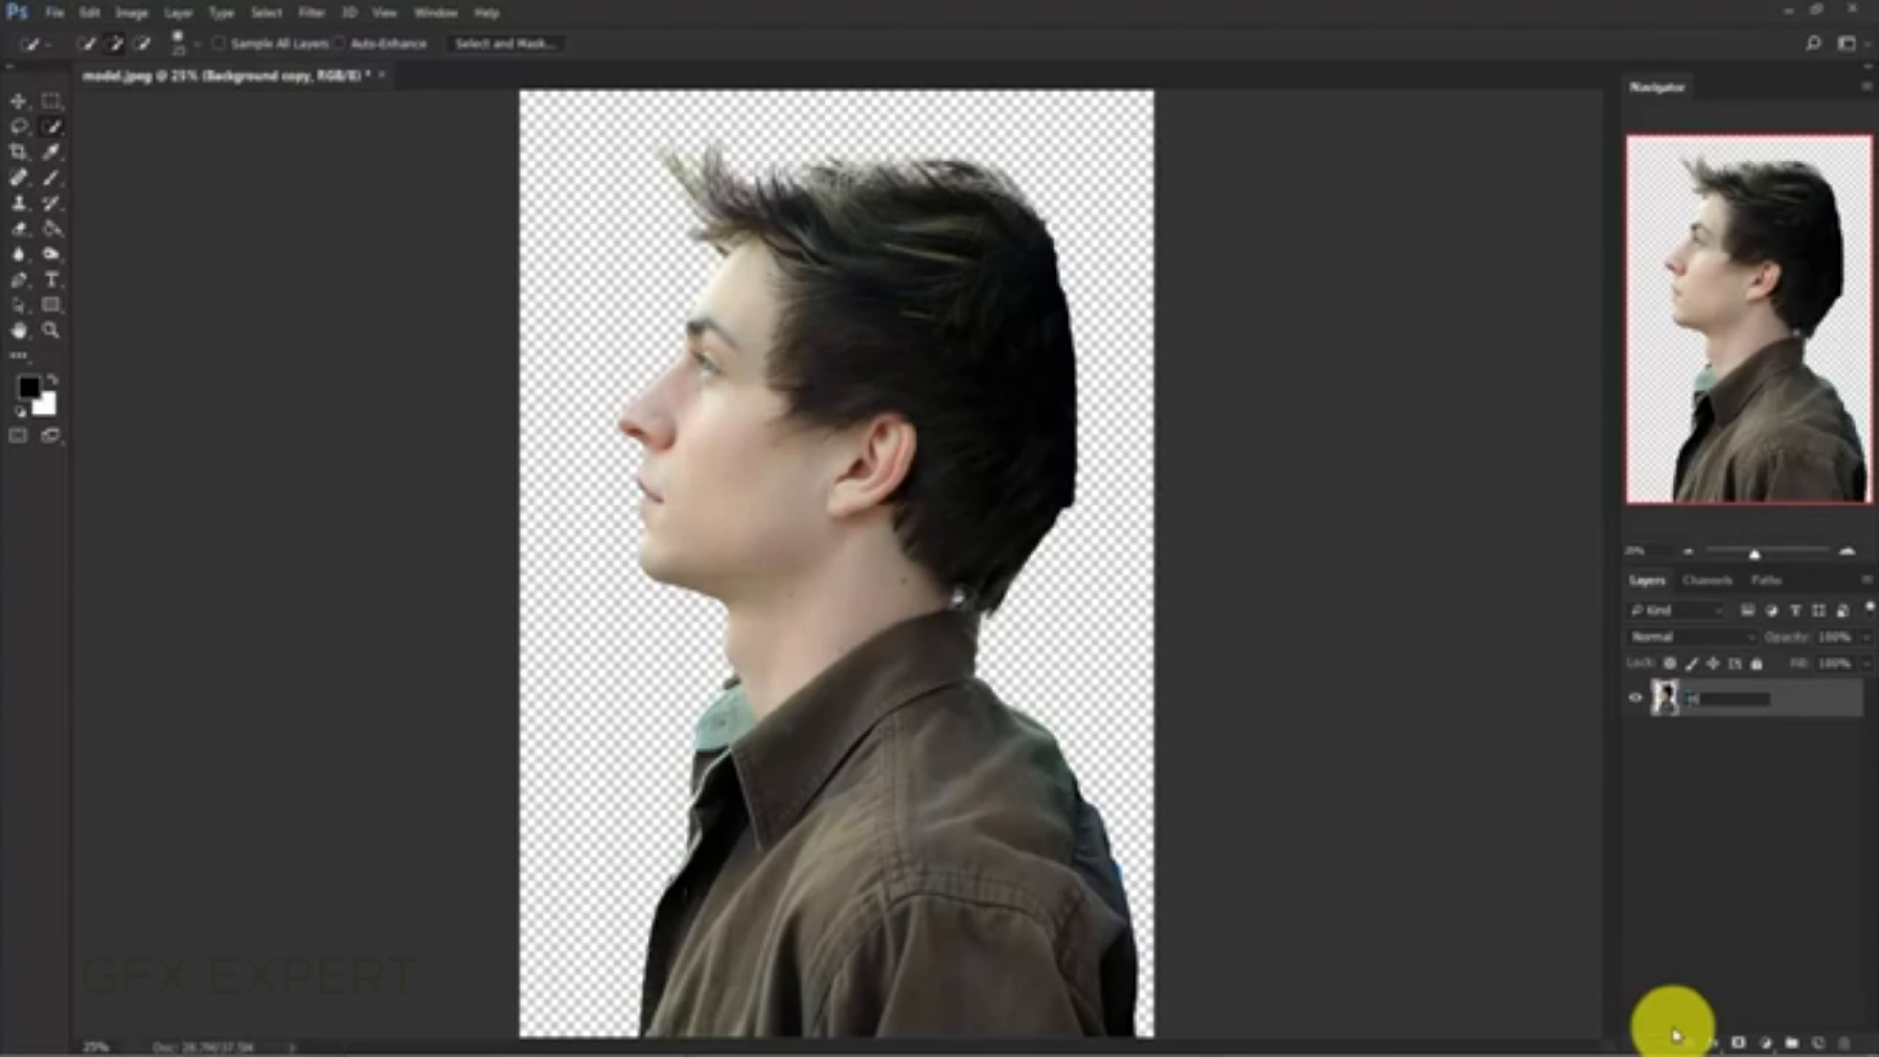
{"action": "type", "text": "odel"}
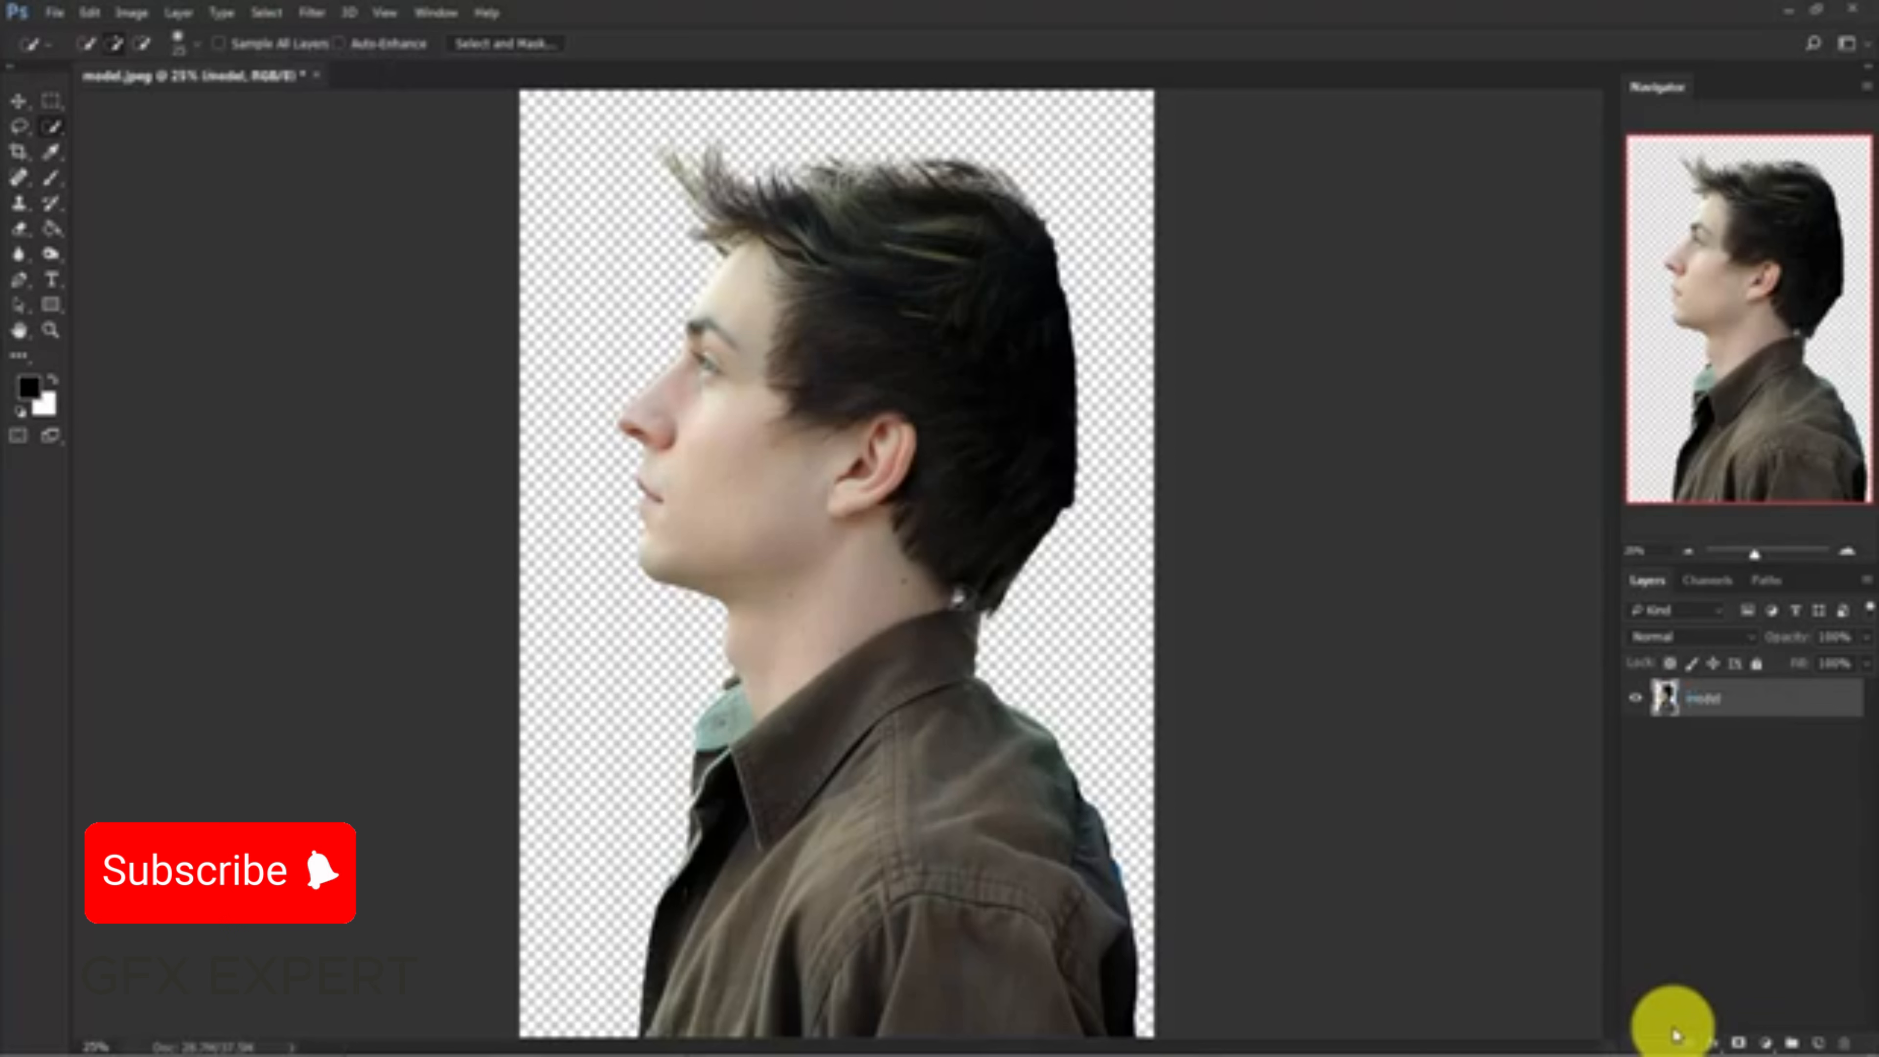
- Extend the canvas with the Crop tool on both sides of the man and slightly above his head
{"action": "key", "text": "ctrl+minus"}
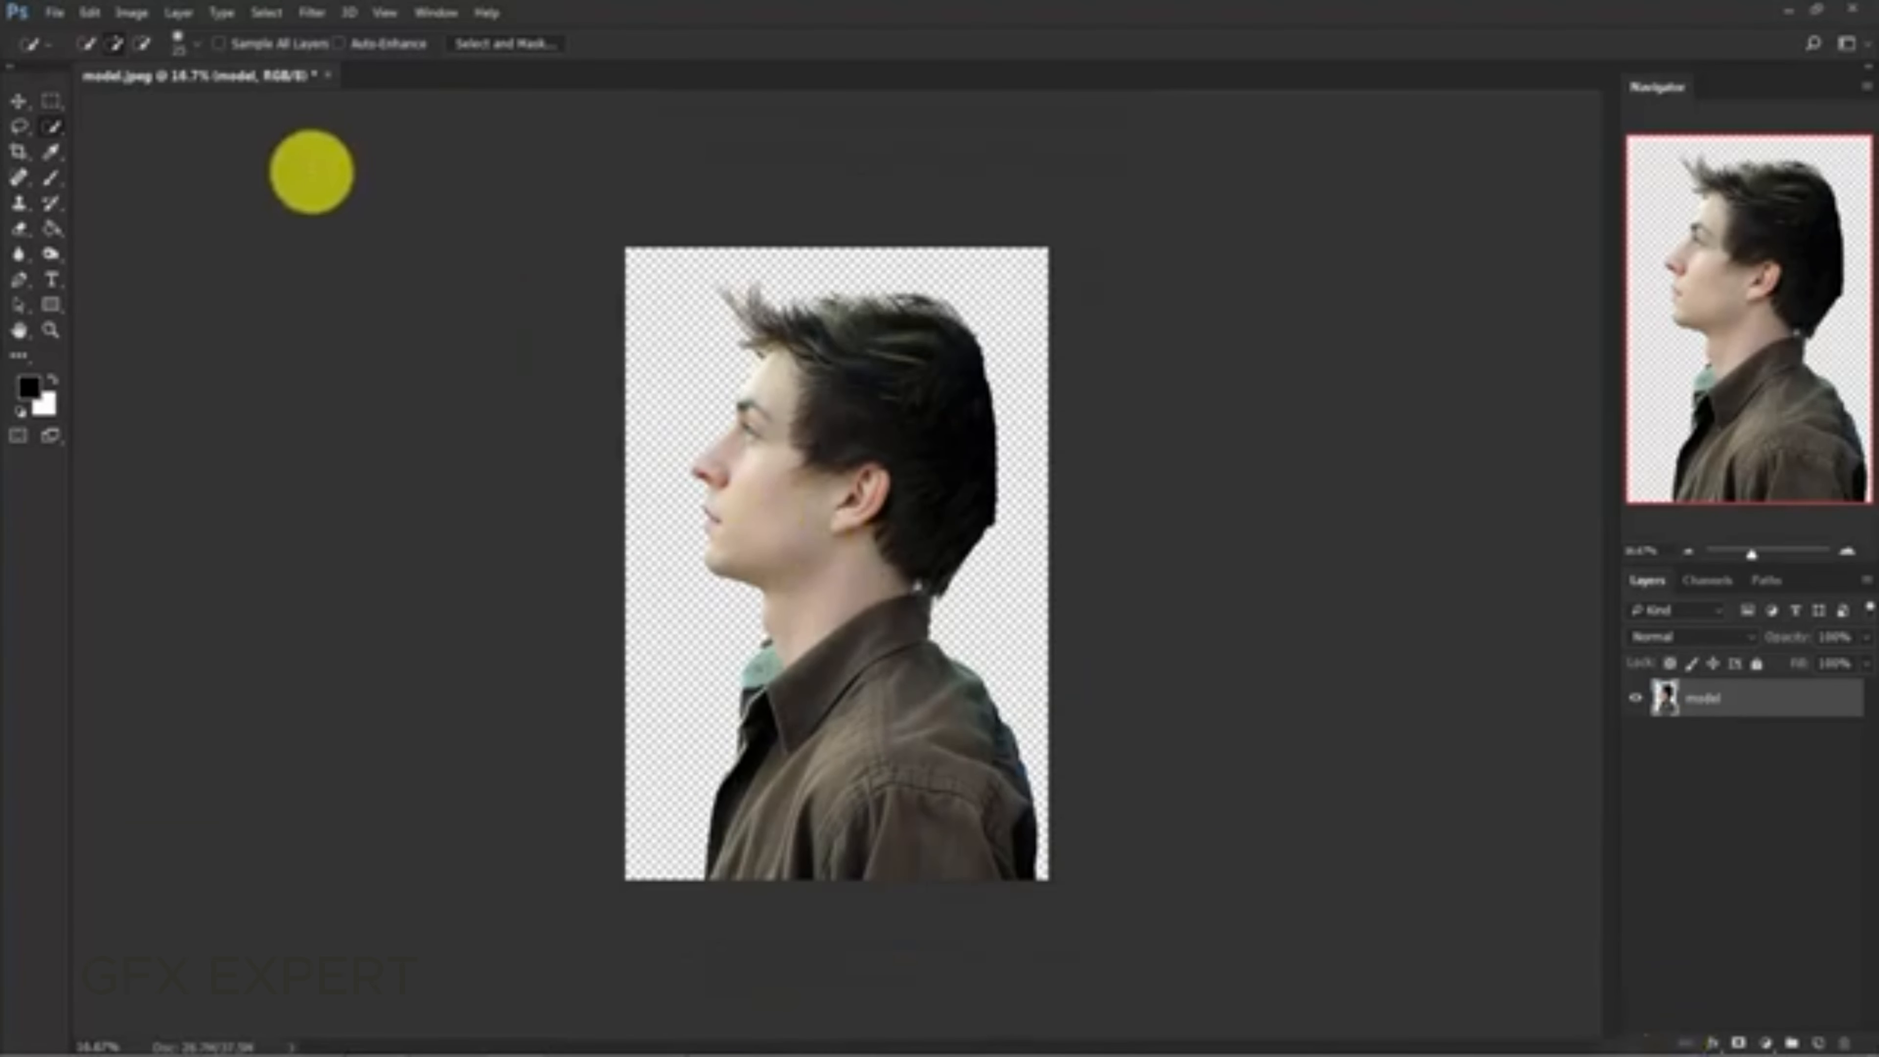
{"action": "right_click", "coordinate": [18, 153]}
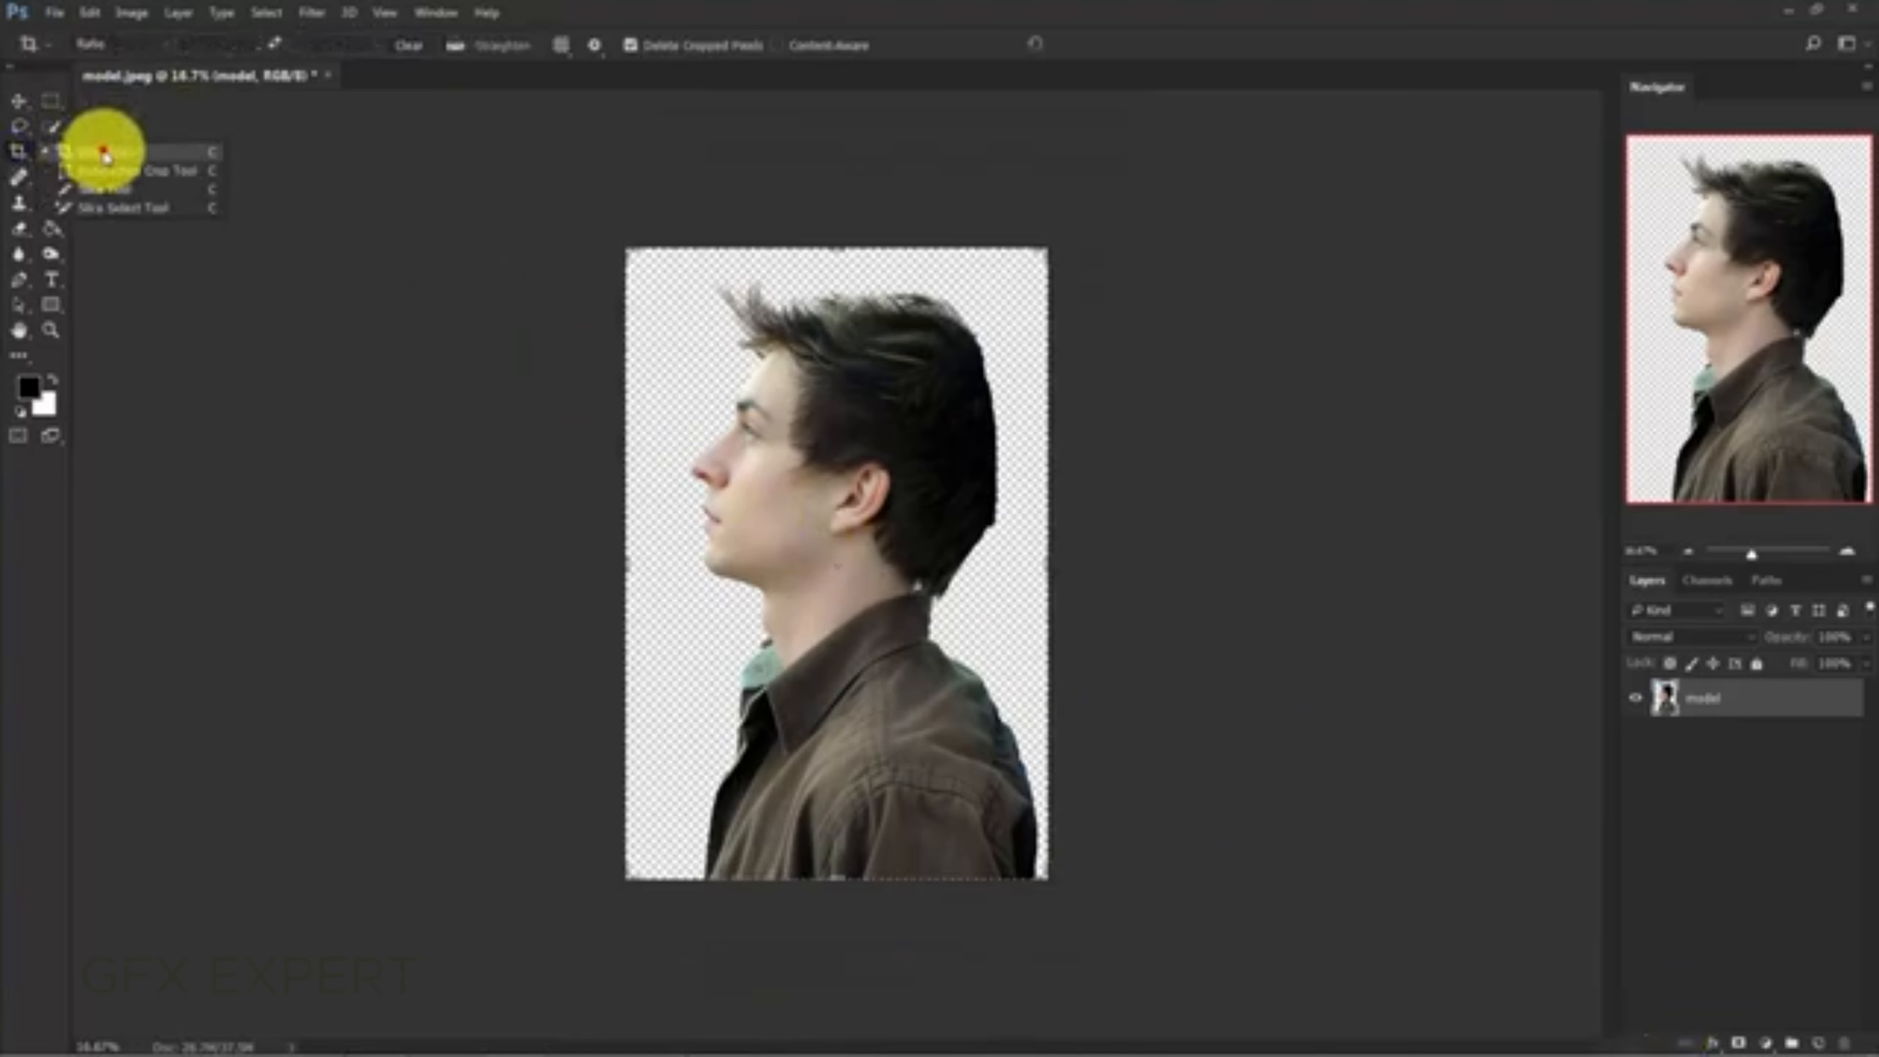
{"action": "left_click", "coordinate": [84, 148]}
{"action": "left_click_drag", "start_coordinate": [626, 572], "coordinate": [551, 585]}
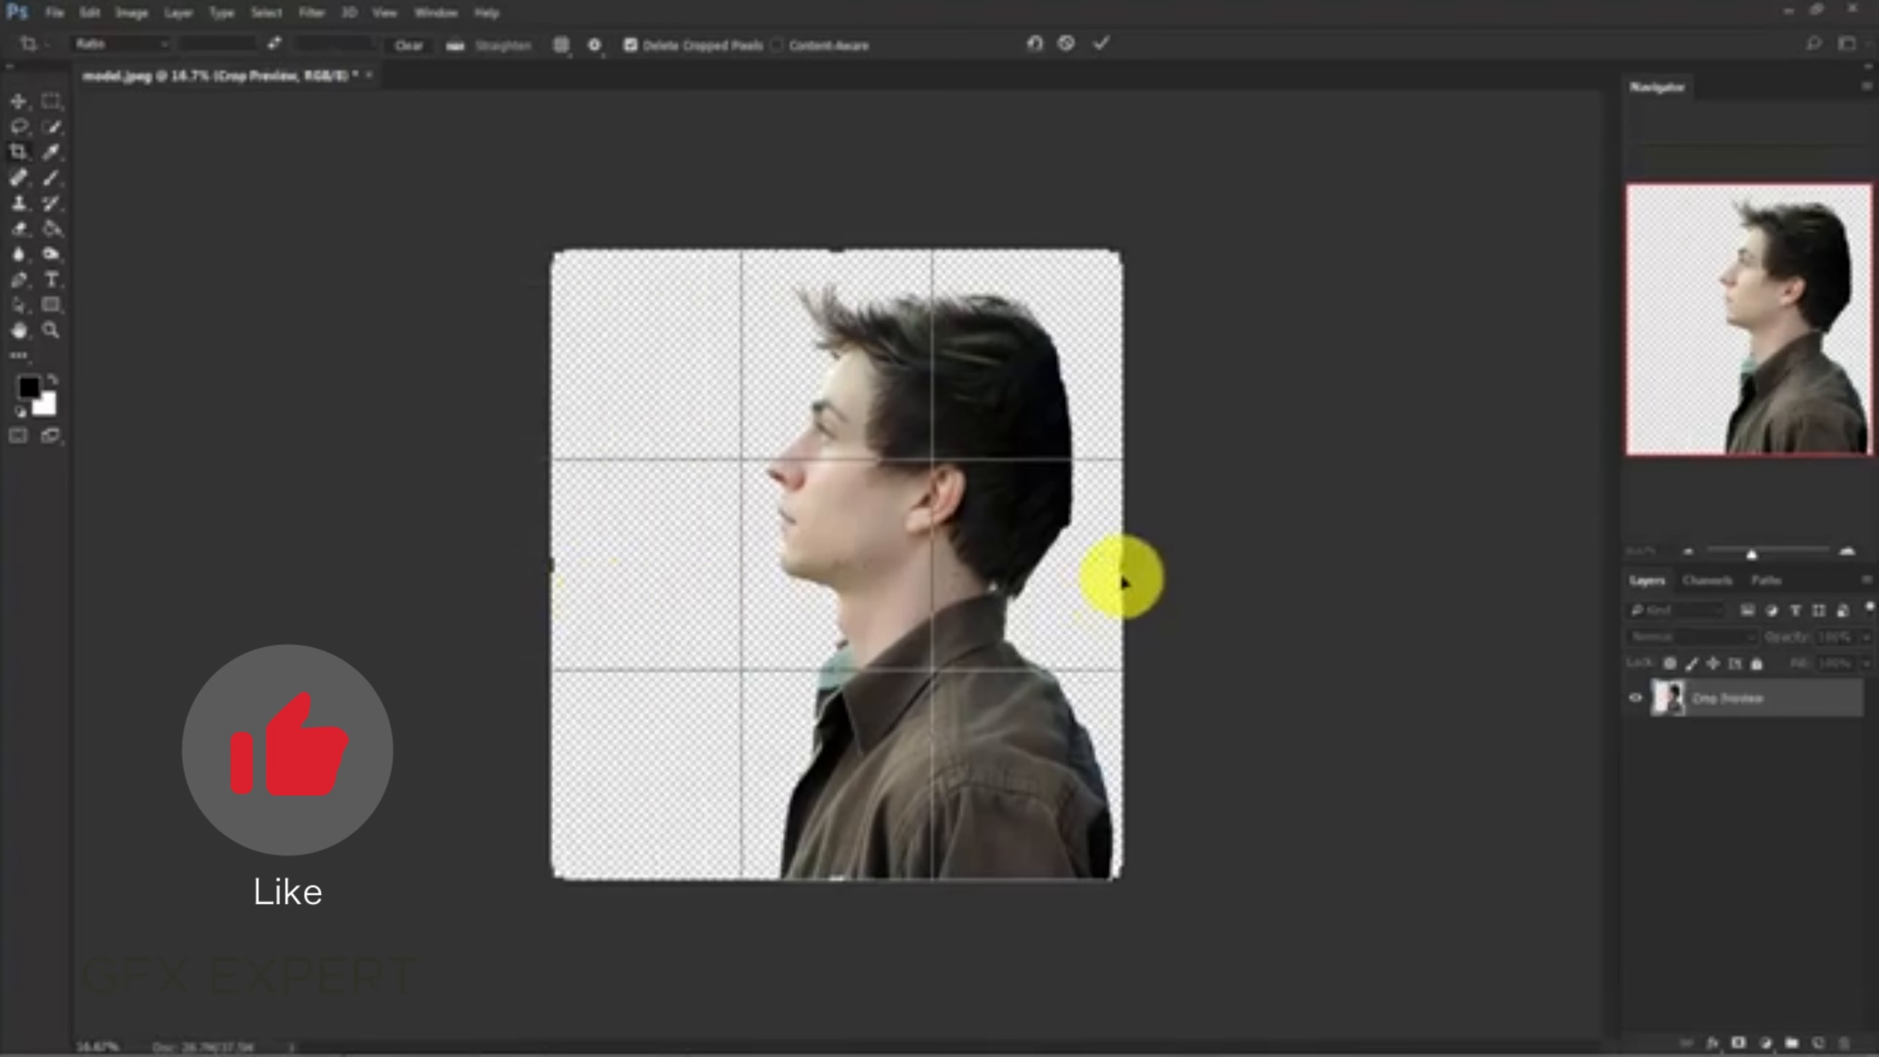
{"action": "left_click_drag", "start_coordinate": [1122, 582], "coordinate": [1279, 583]}
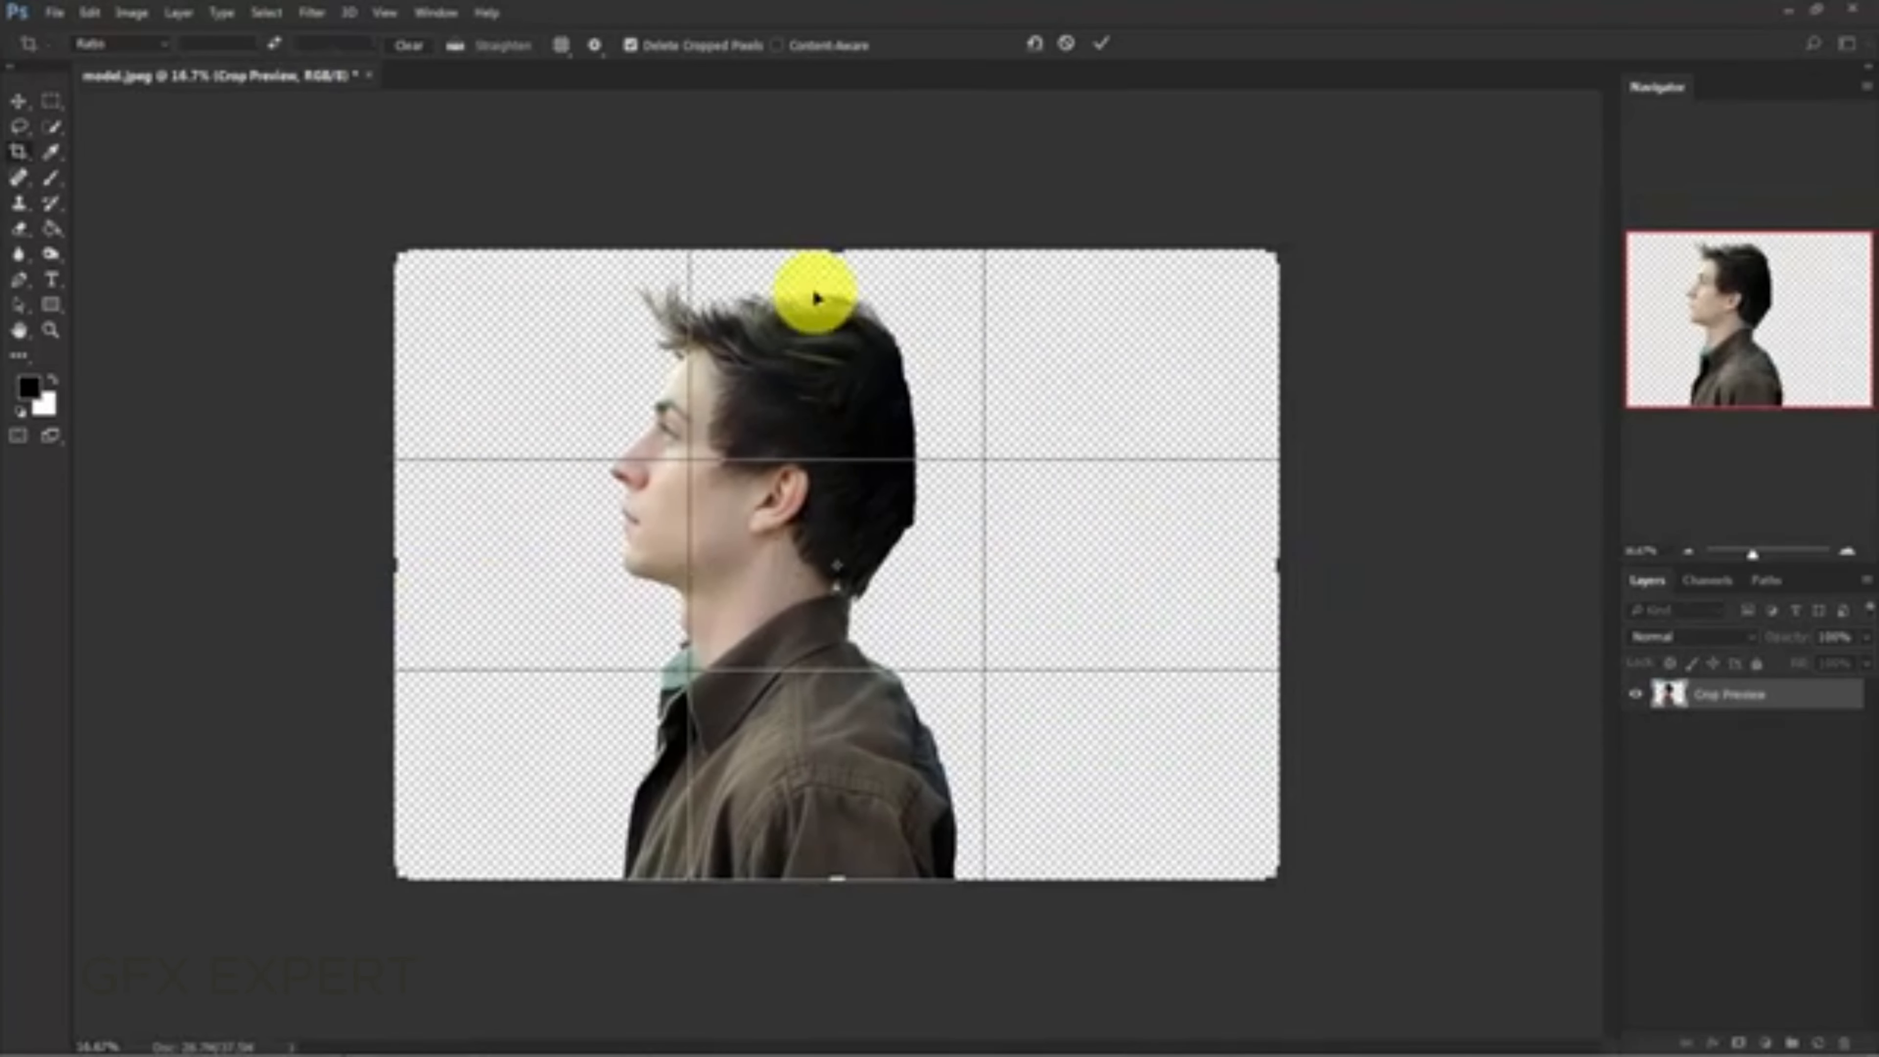
{"action": "left_click_drag", "start_coordinate": [843, 240], "coordinate": [847, 235]}
{"action": "left_click", "coordinate": [1101, 43]}
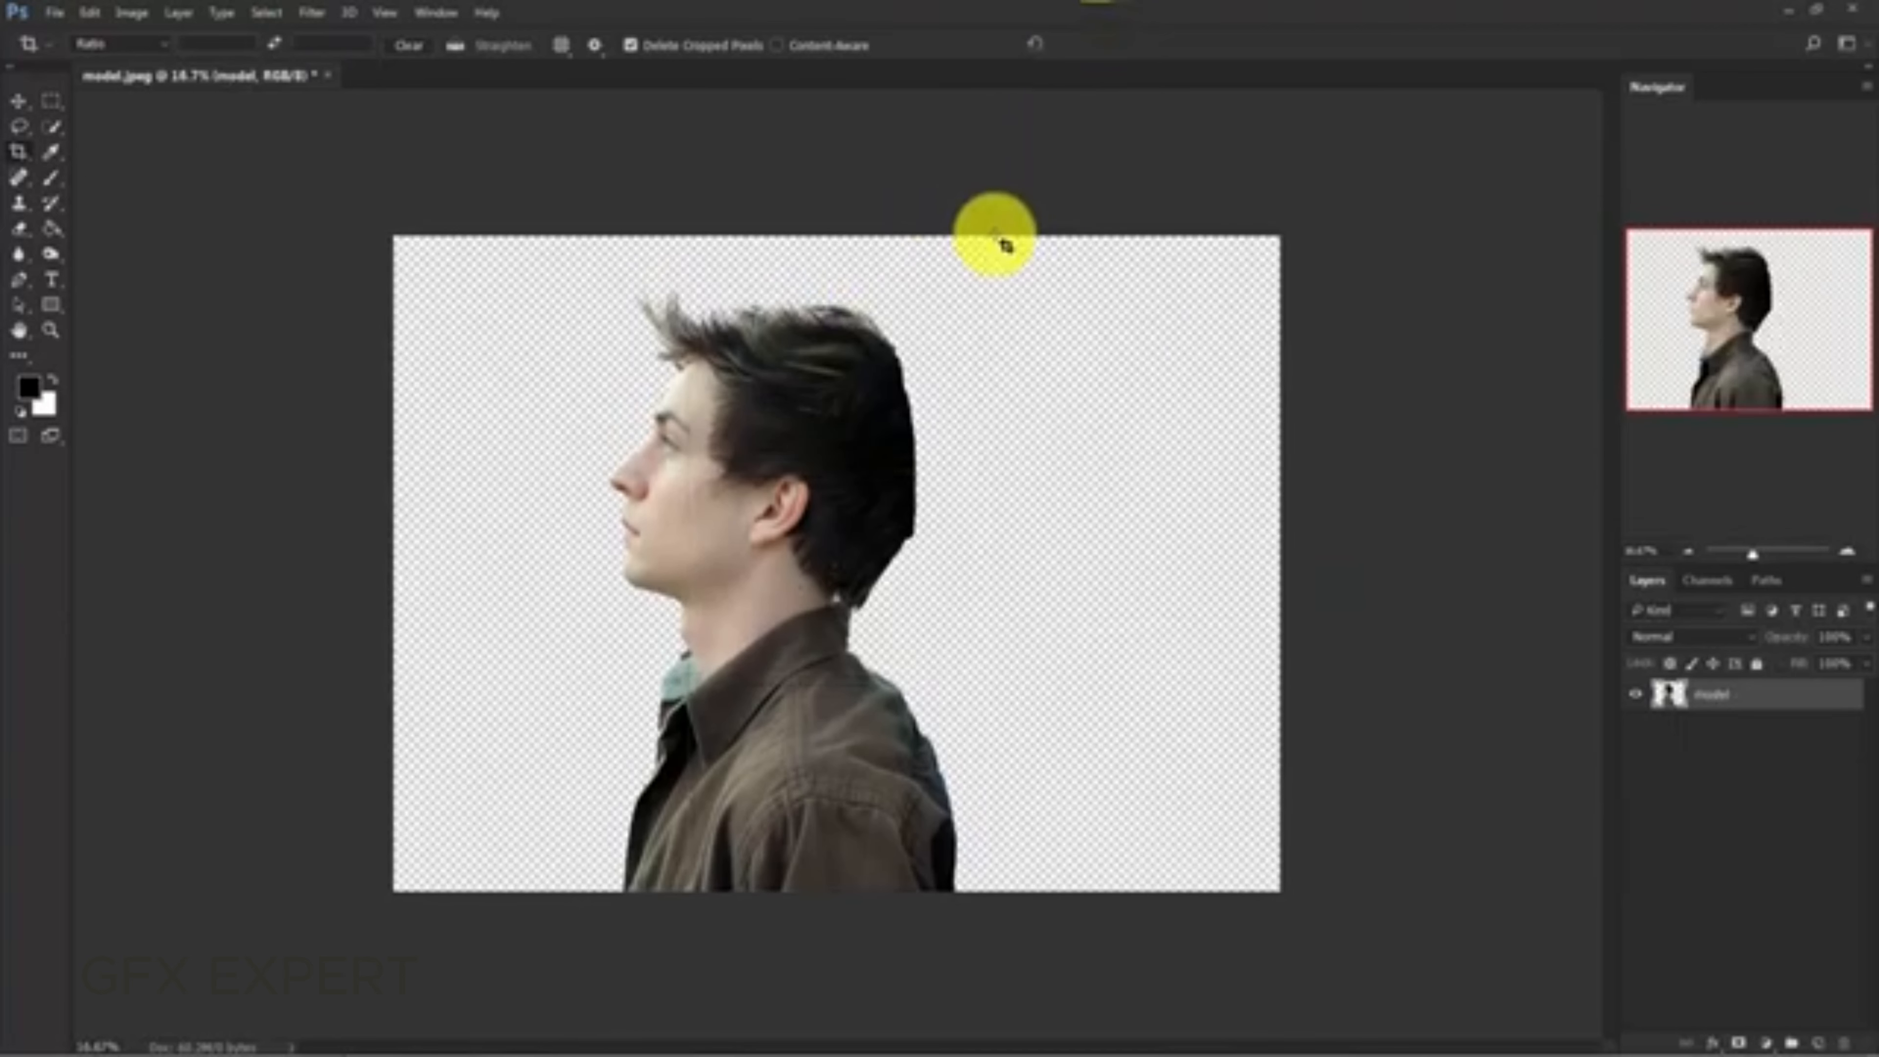
- Add a Gradient Fill layer using the Black, White gradient preset
{"action": "left_click", "coordinate": [1731, 793]}
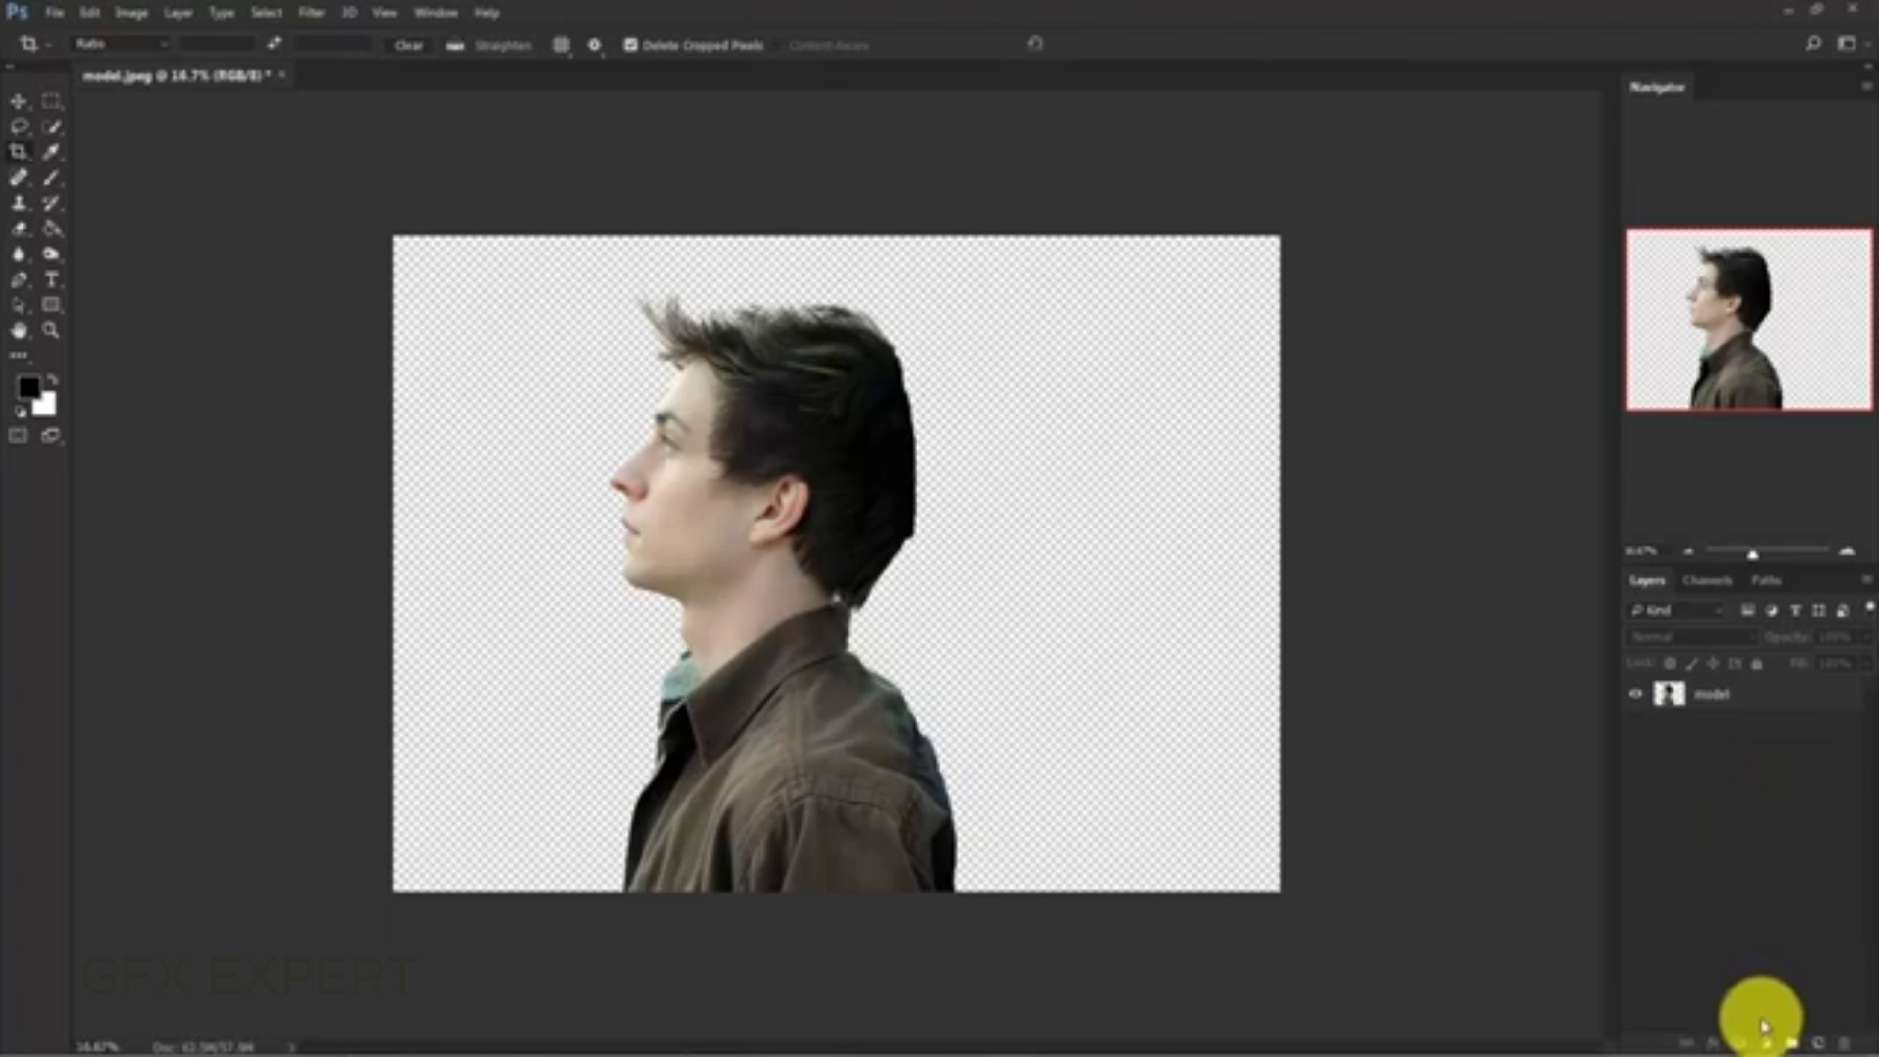
{"action": "left_click", "coordinate": [1767, 1045]}
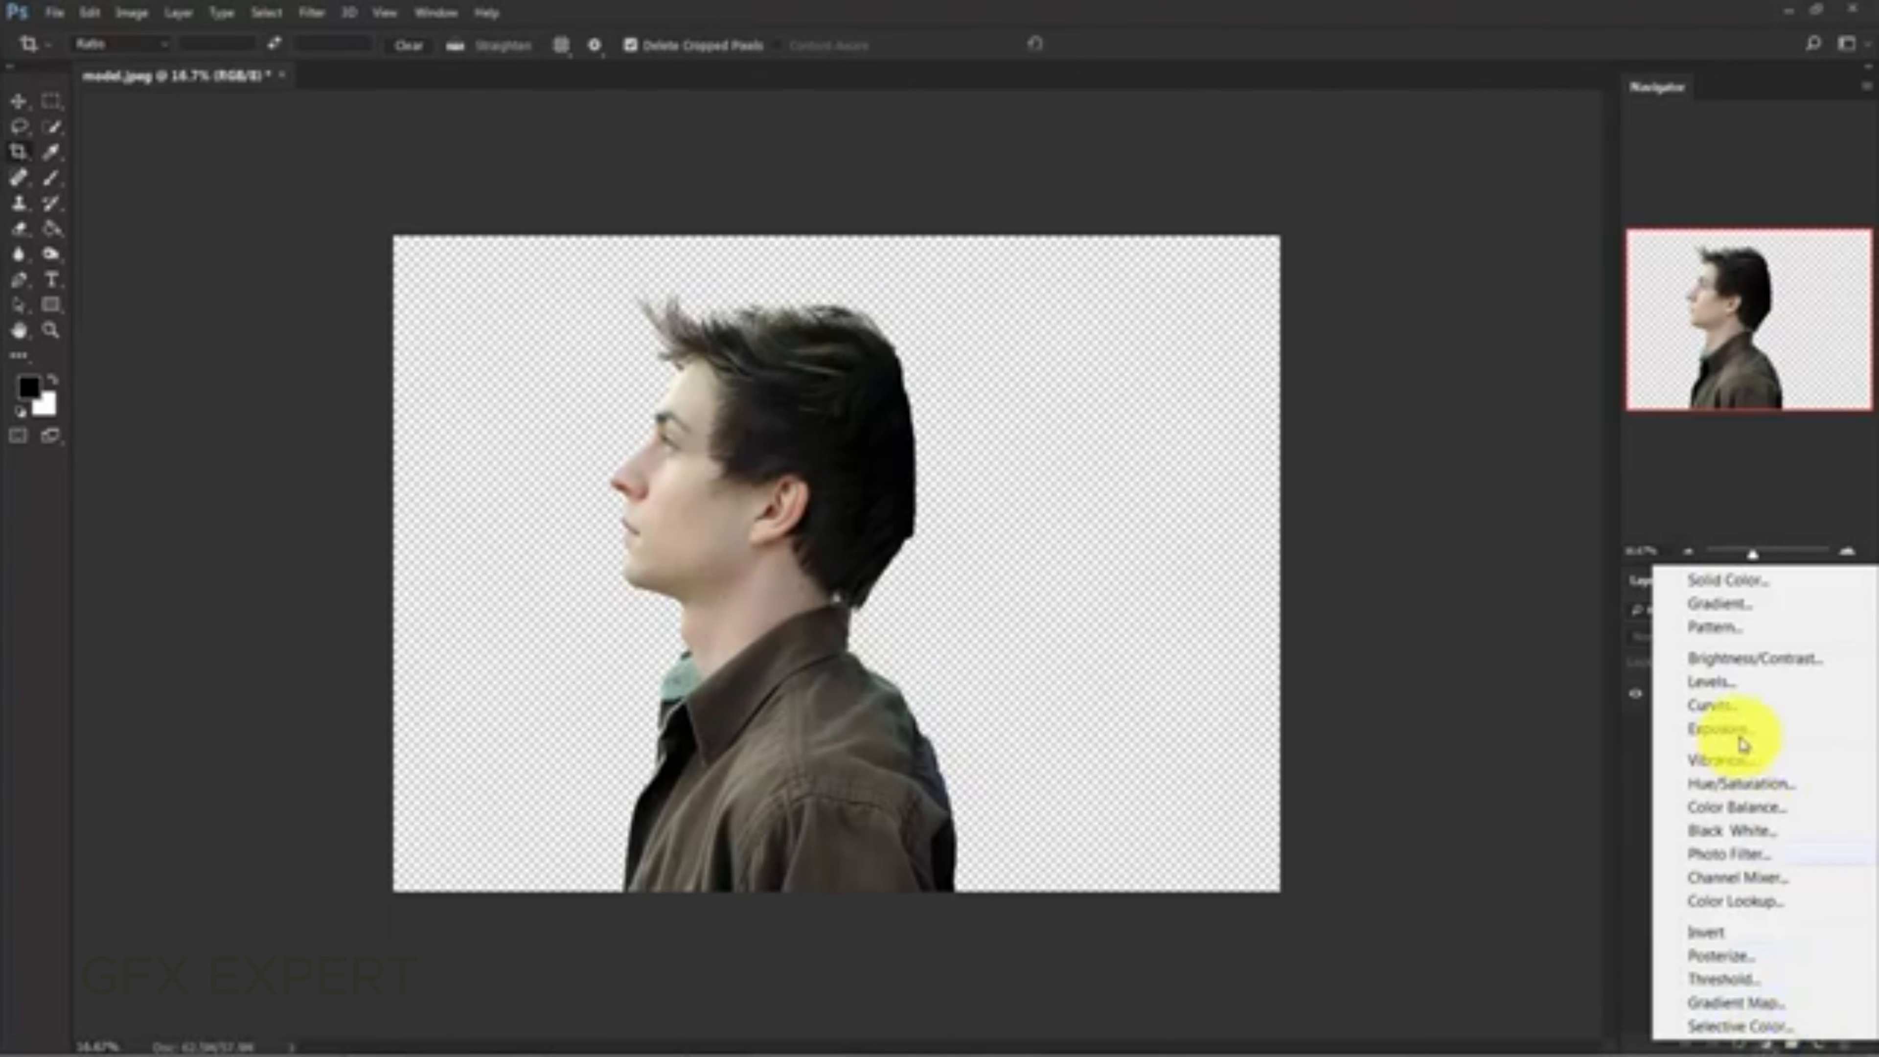
{"action": "left_click", "coordinate": [1723, 608]}
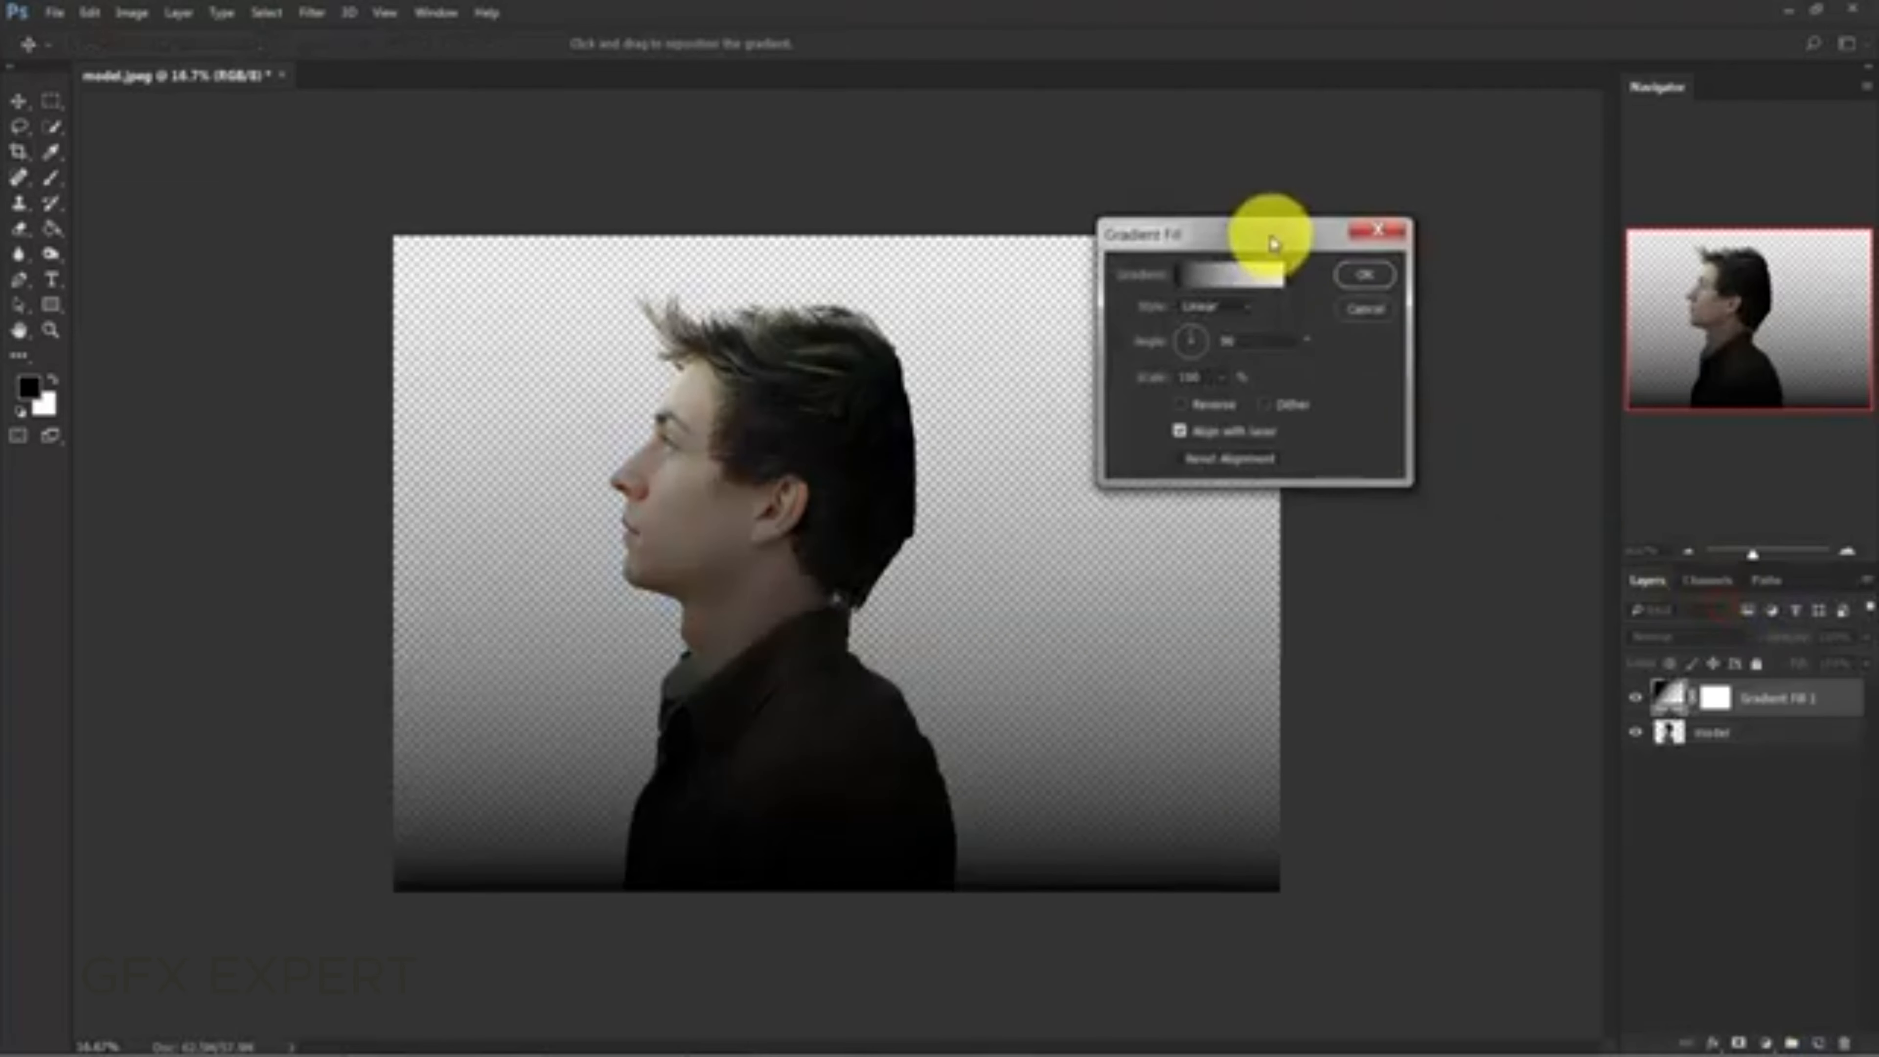
{"action": "left_click_drag", "start_coordinate": [1272, 233], "coordinate": [1035, 277]}
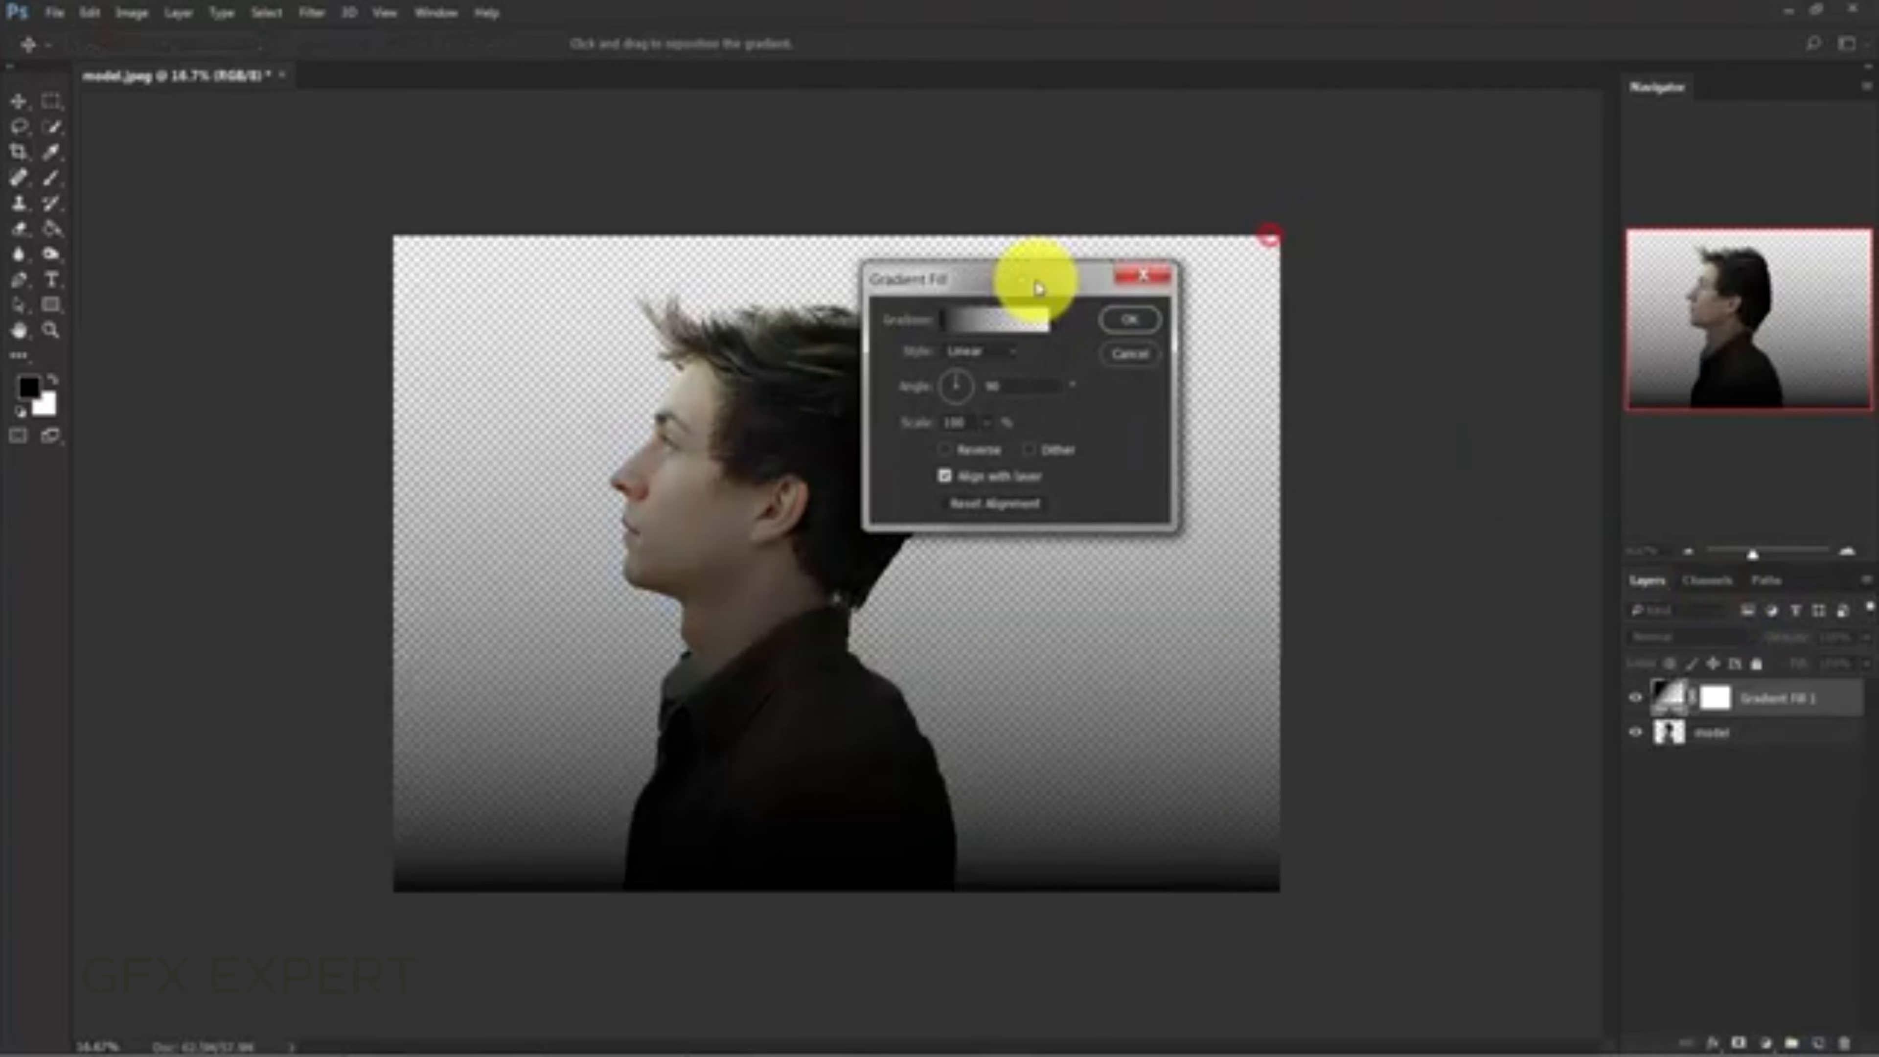
{"action": "left_click", "coordinate": [997, 318]}
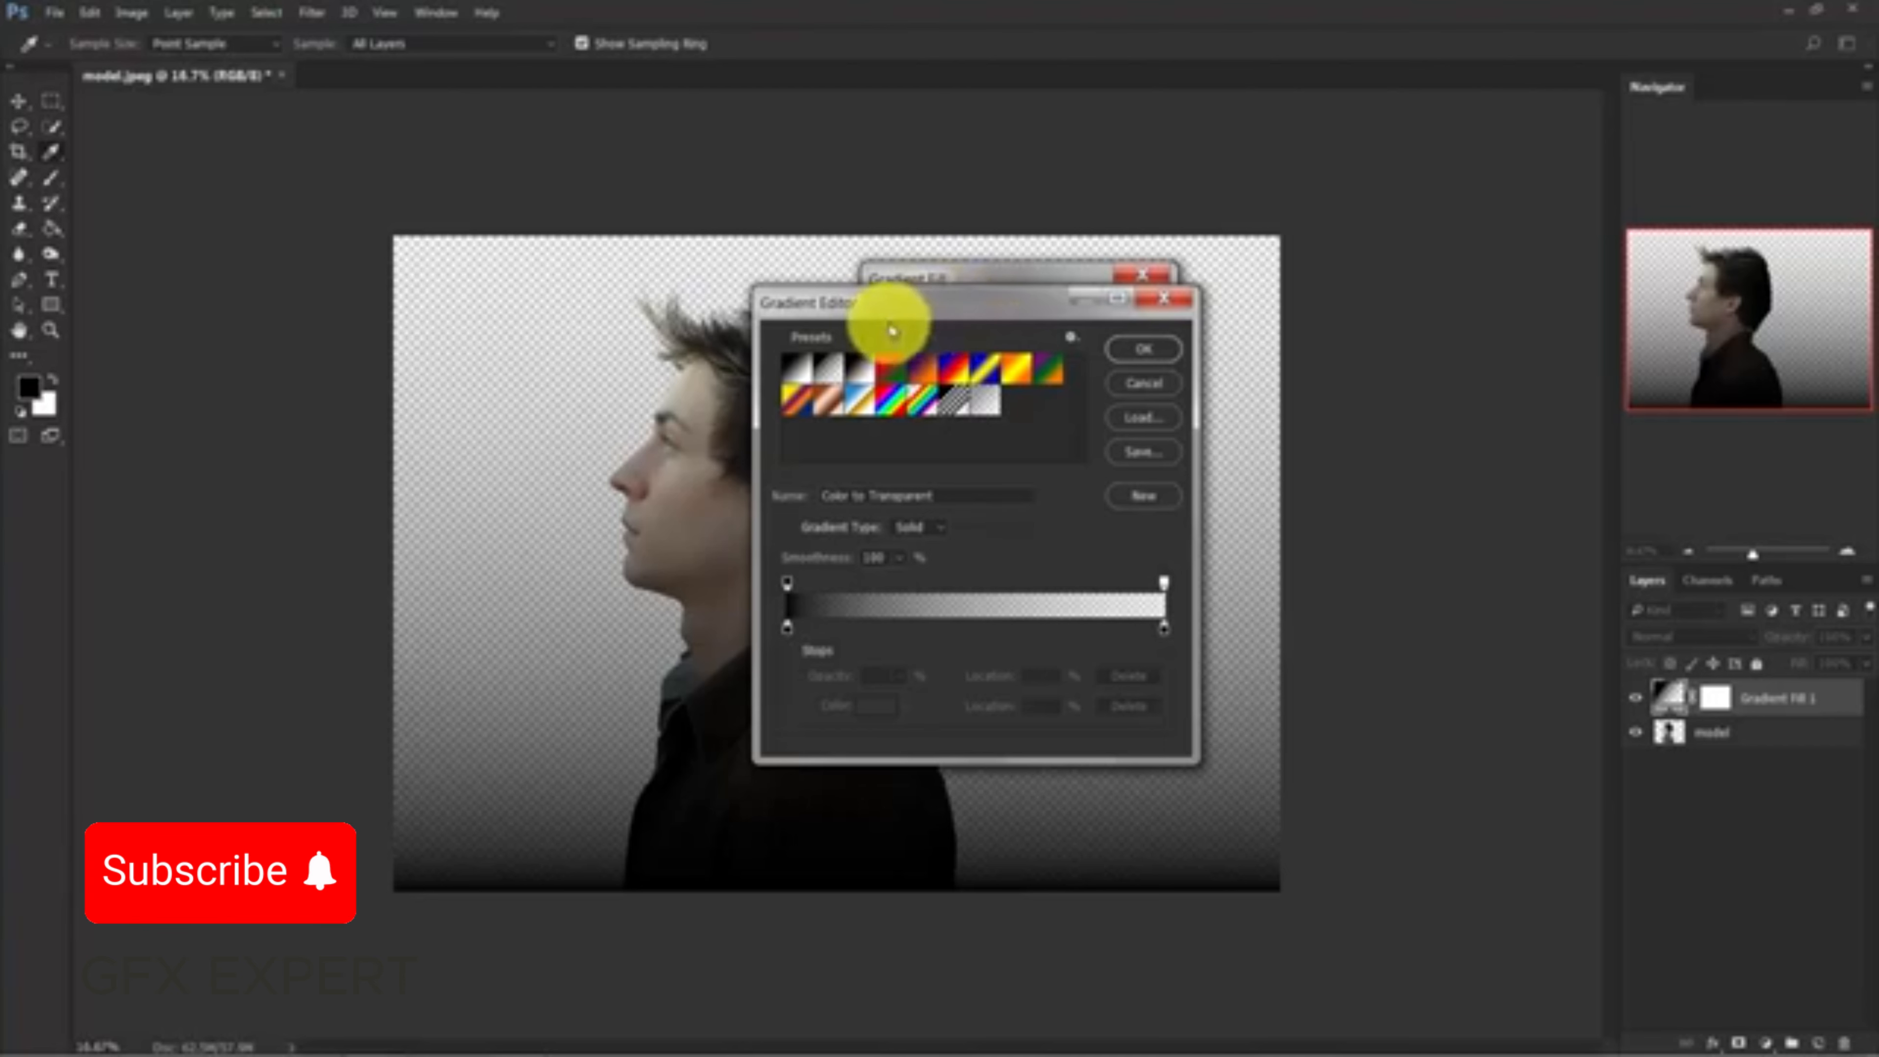
{"action": "left_click", "coordinate": [859, 374]}
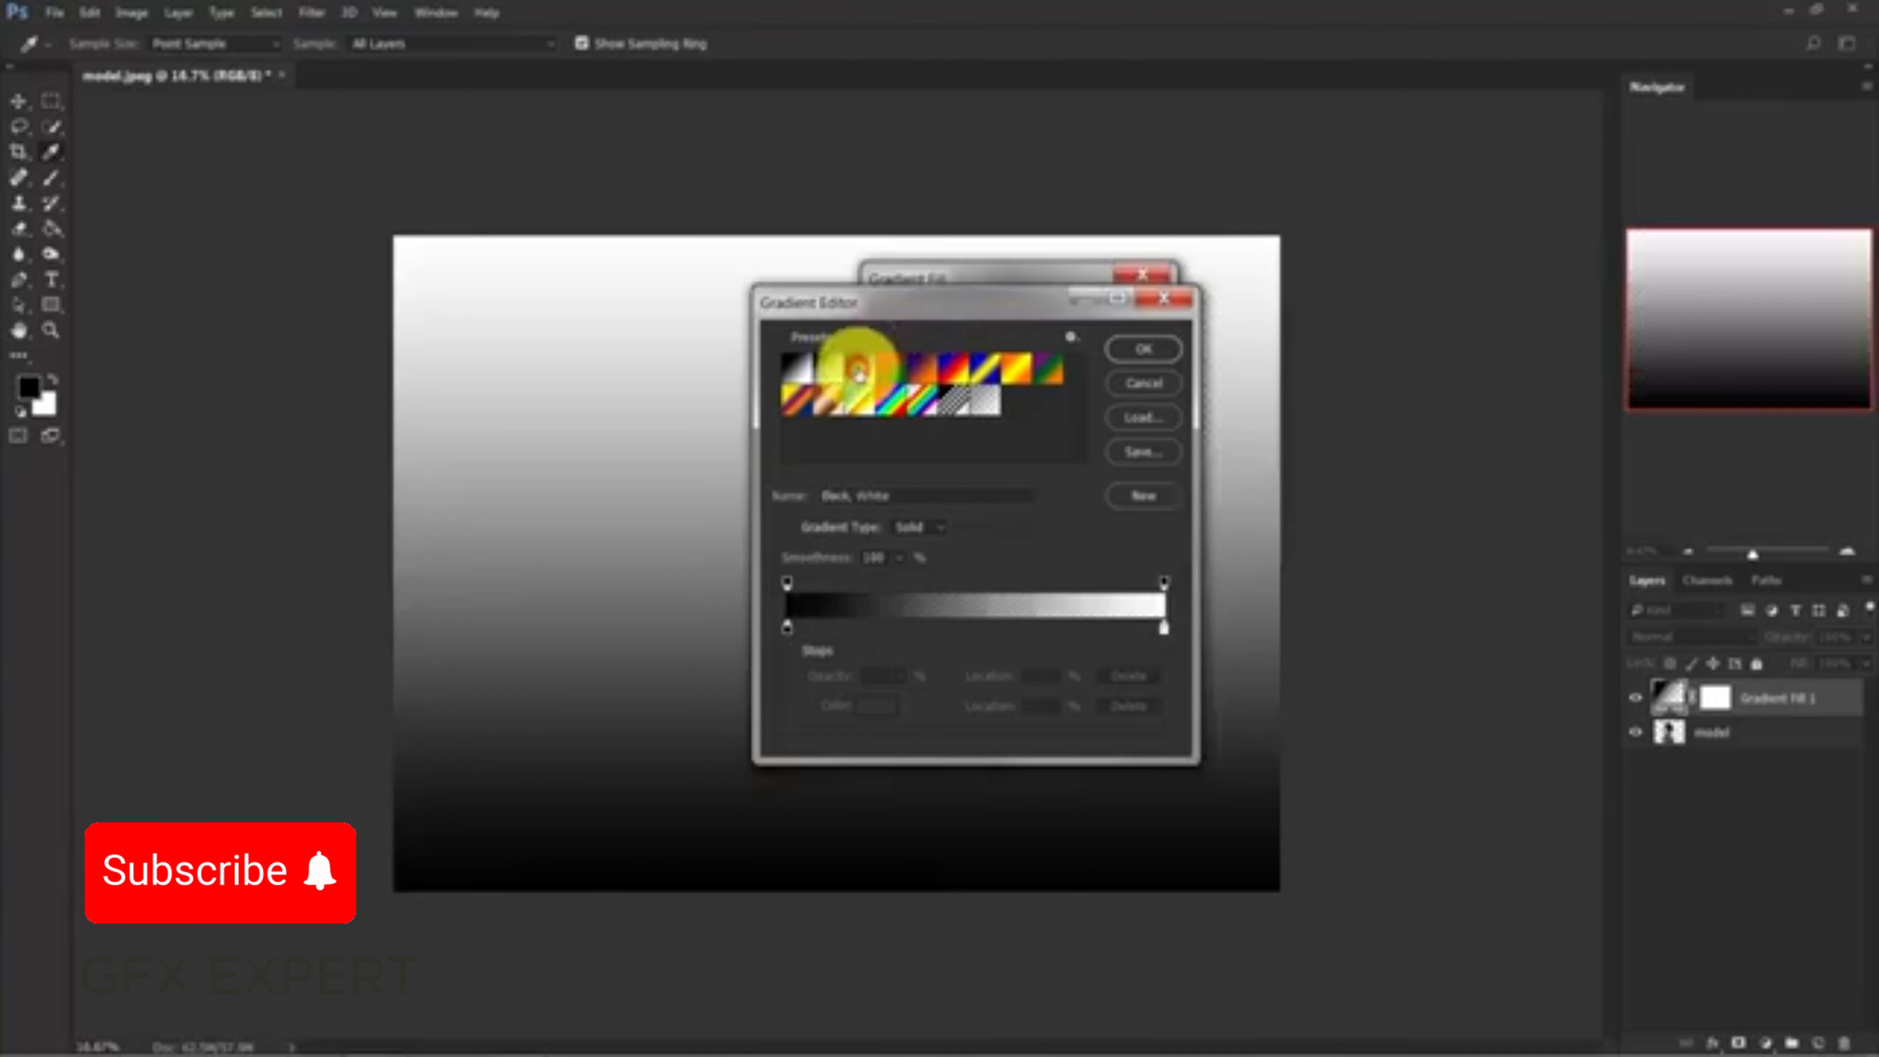
{"action": "left_click", "coordinate": [1157, 352]}
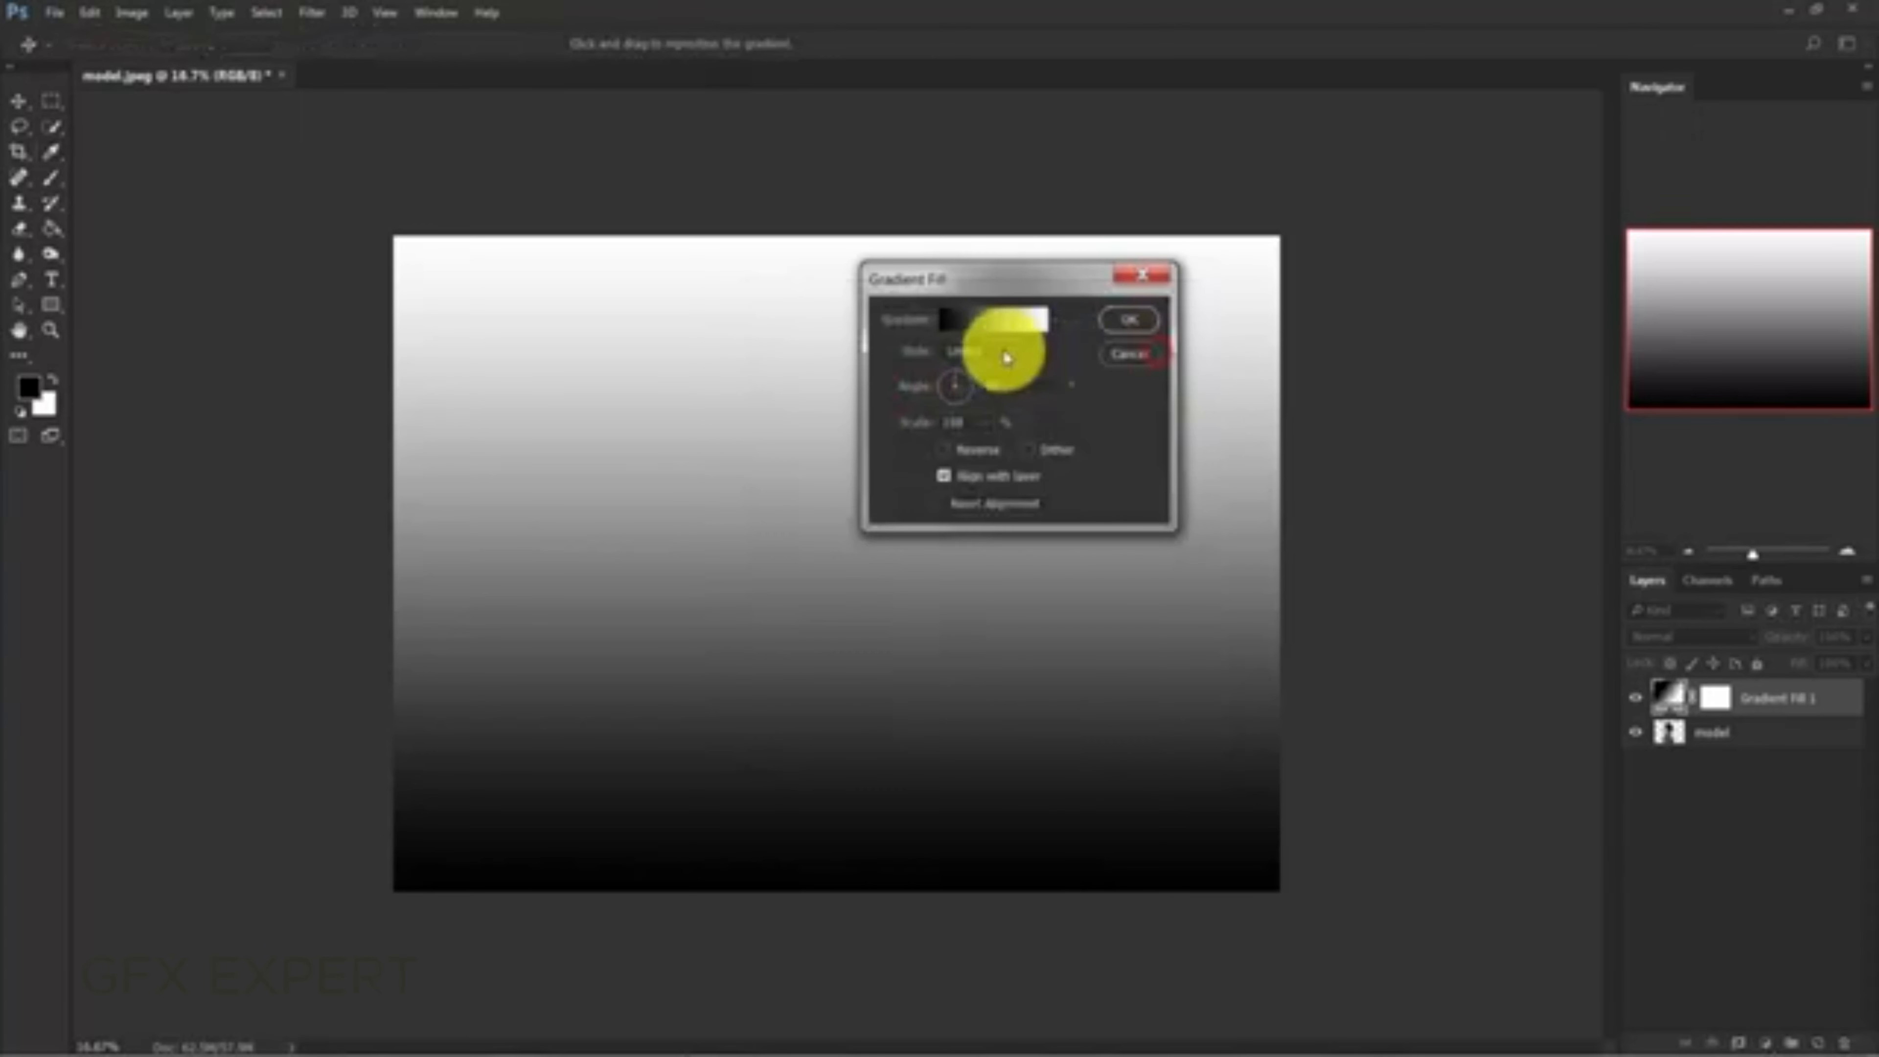
- Set the gradient fill to a reversed Radial style with a scale of 243%
{"action": "left_click", "coordinate": [983, 352]}
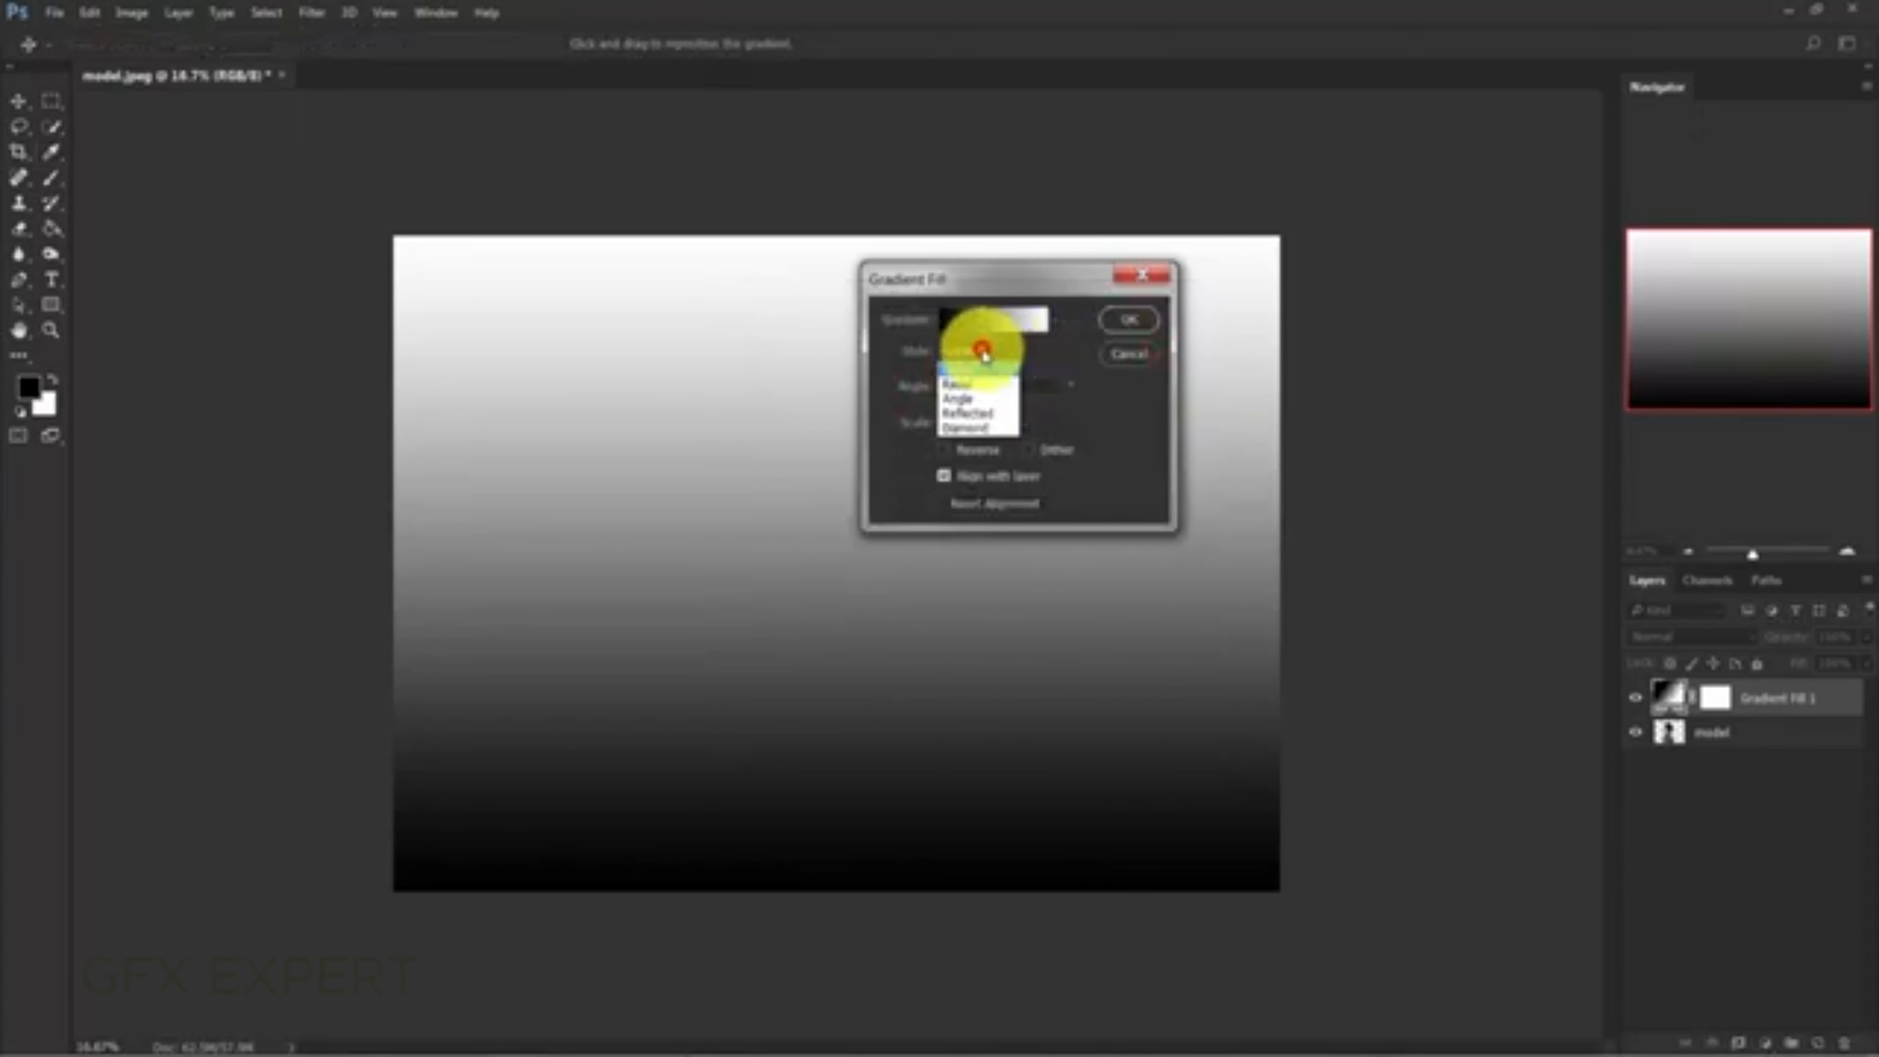
{"action": "left_click", "coordinate": [982, 387]}
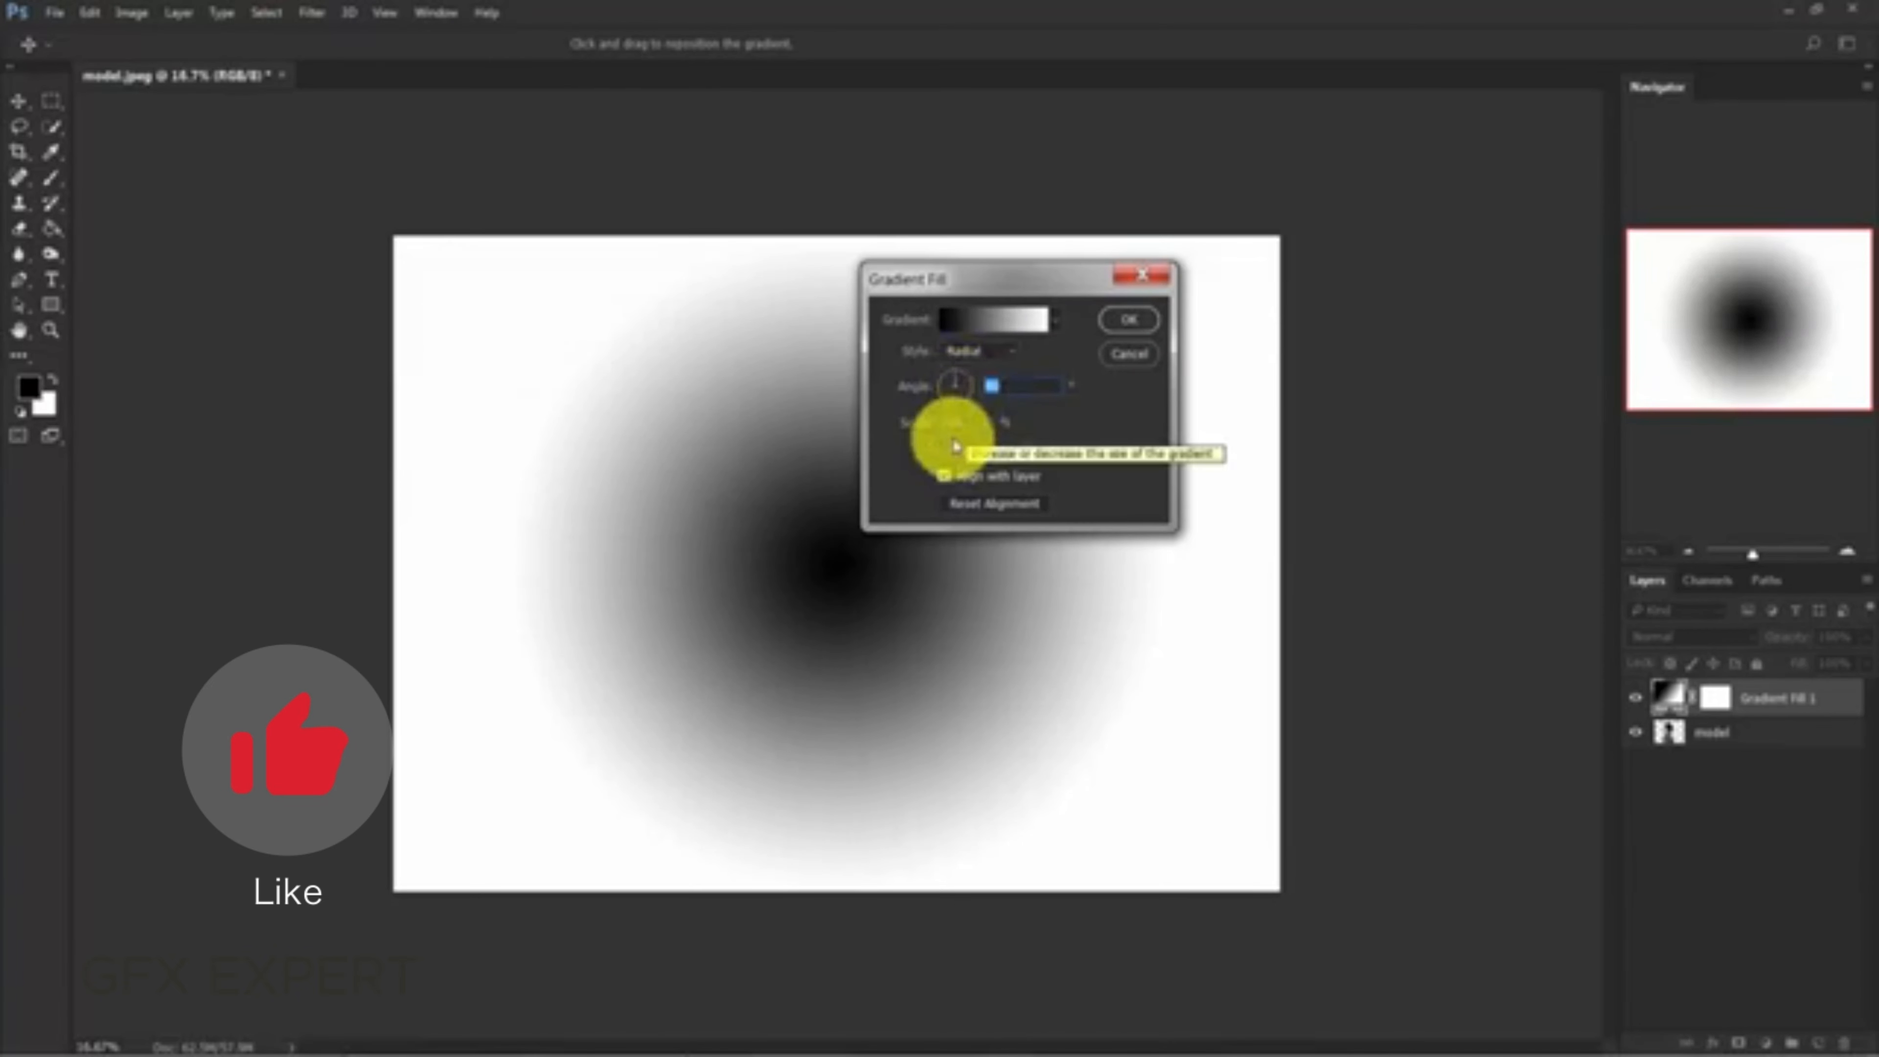
{"action": "left_click", "coordinate": [943, 451]}
{"action": "left_click", "coordinate": [991, 420]}
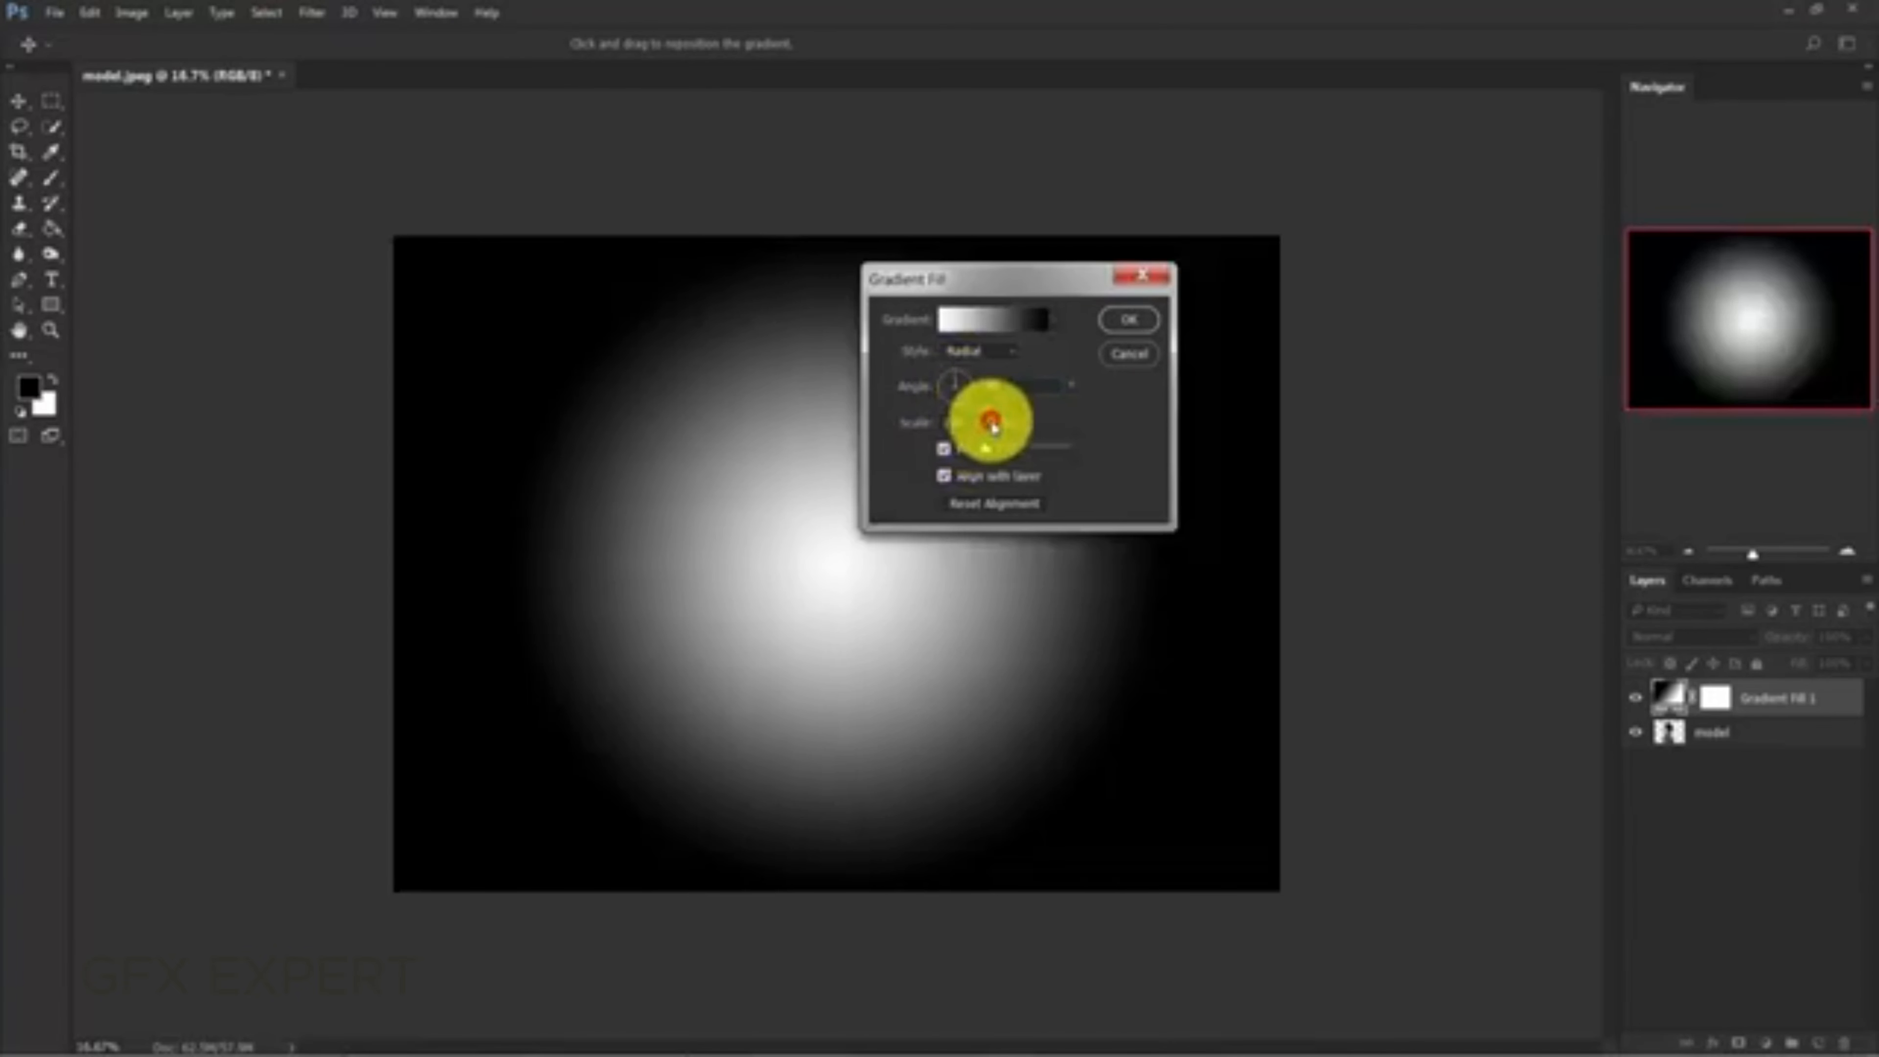
{"action": "left_click_drag", "start_coordinate": [993, 453], "coordinate": [989, 449]}
- Reposition the radial gradient's bright centre slightly lower on the canvas and apply the fill
{"action": "left_click_drag", "start_coordinate": [985, 288], "coordinate": [1167, 206]}
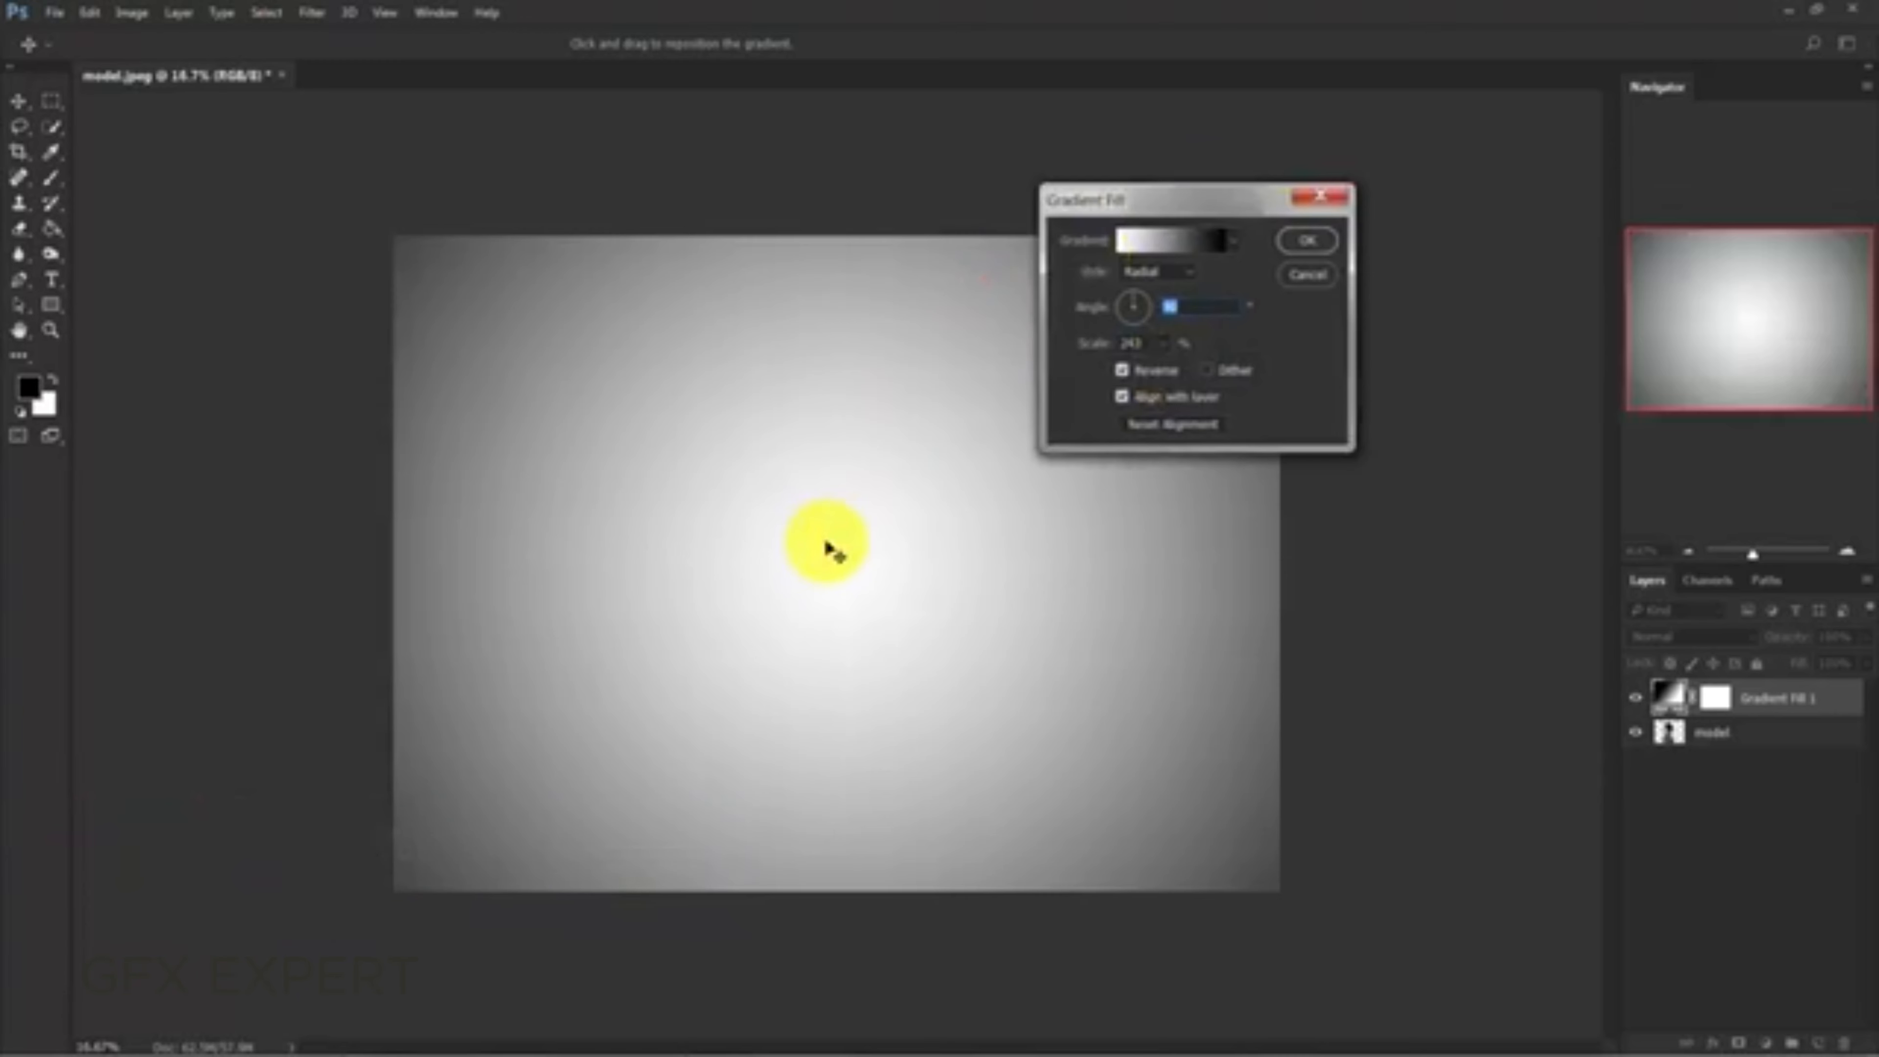
{"action": "left_click_drag", "start_coordinate": [826, 551], "coordinate": [834, 620]}
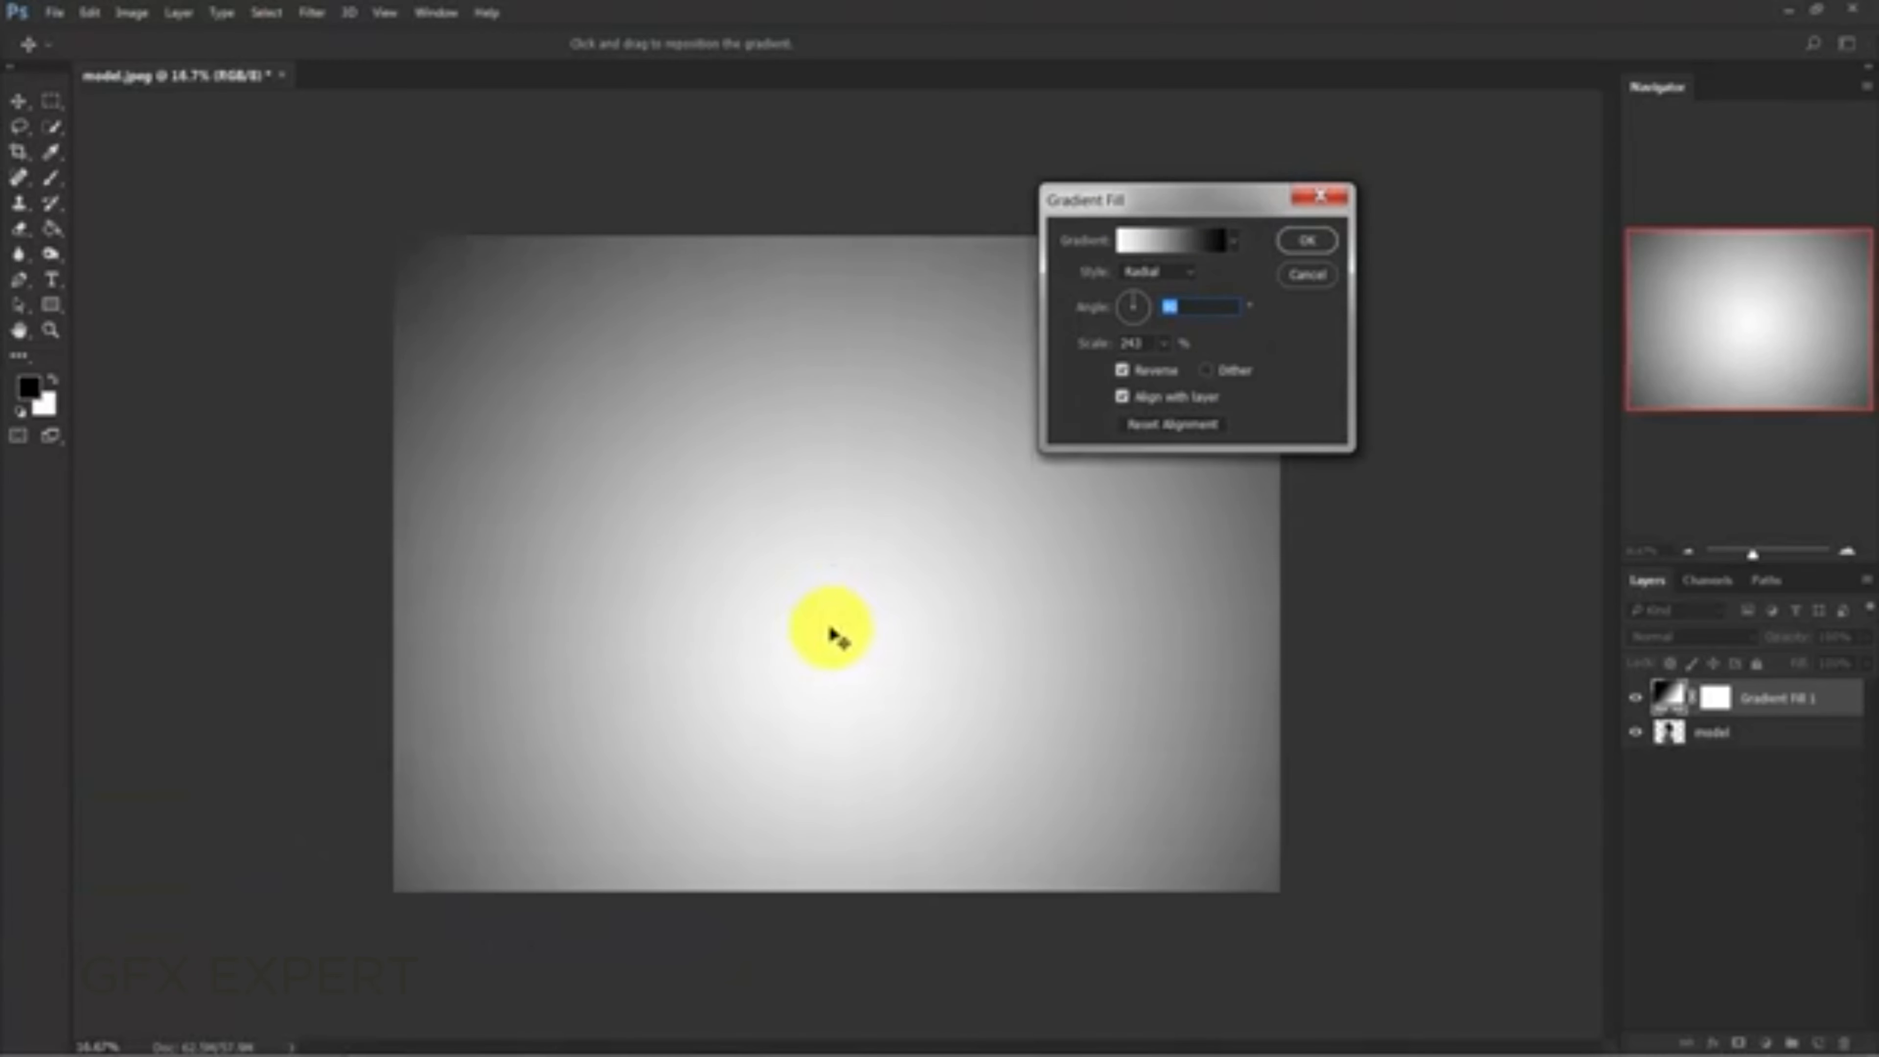
{"action": "left_click", "coordinate": [1305, 241]}
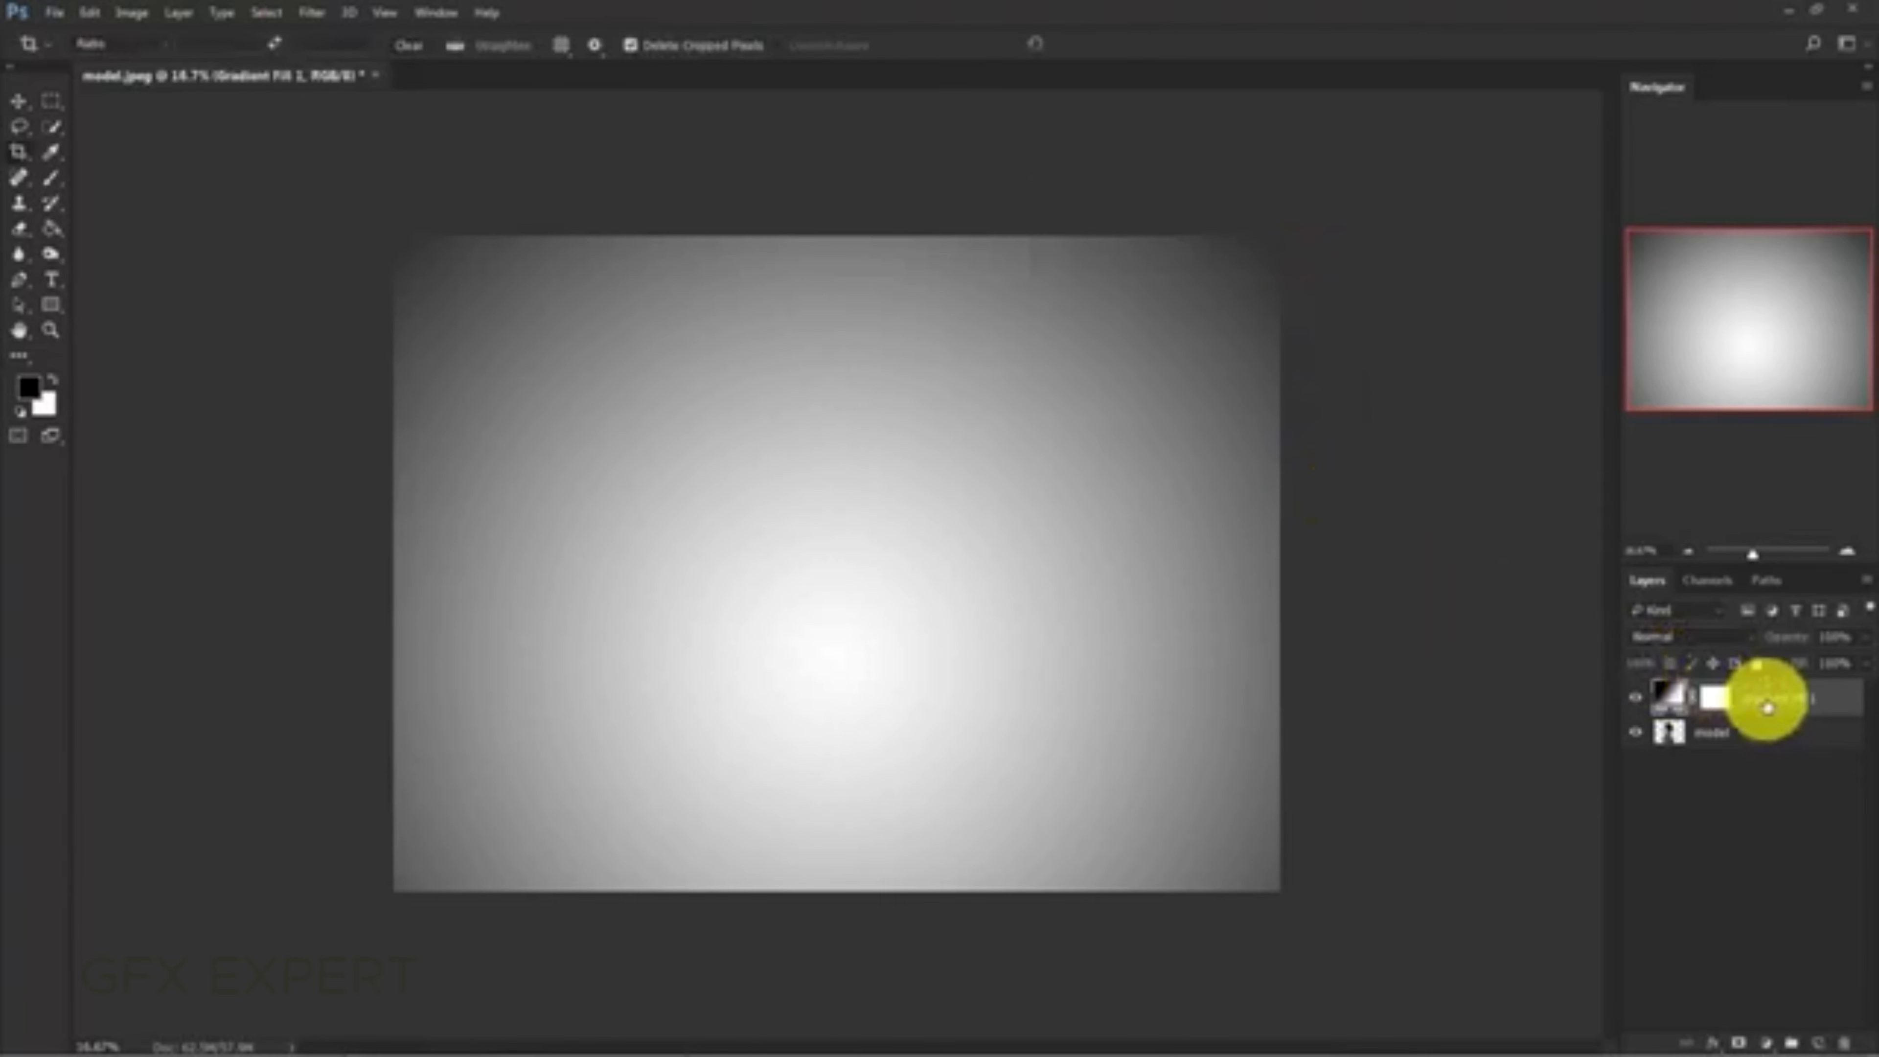
- Place the gradient fill layer beneath the model layer and rename it "background"
{"action": "left_click_drag", "start_coordinate": [1766, 707], "coordinate": [1763, 780]}
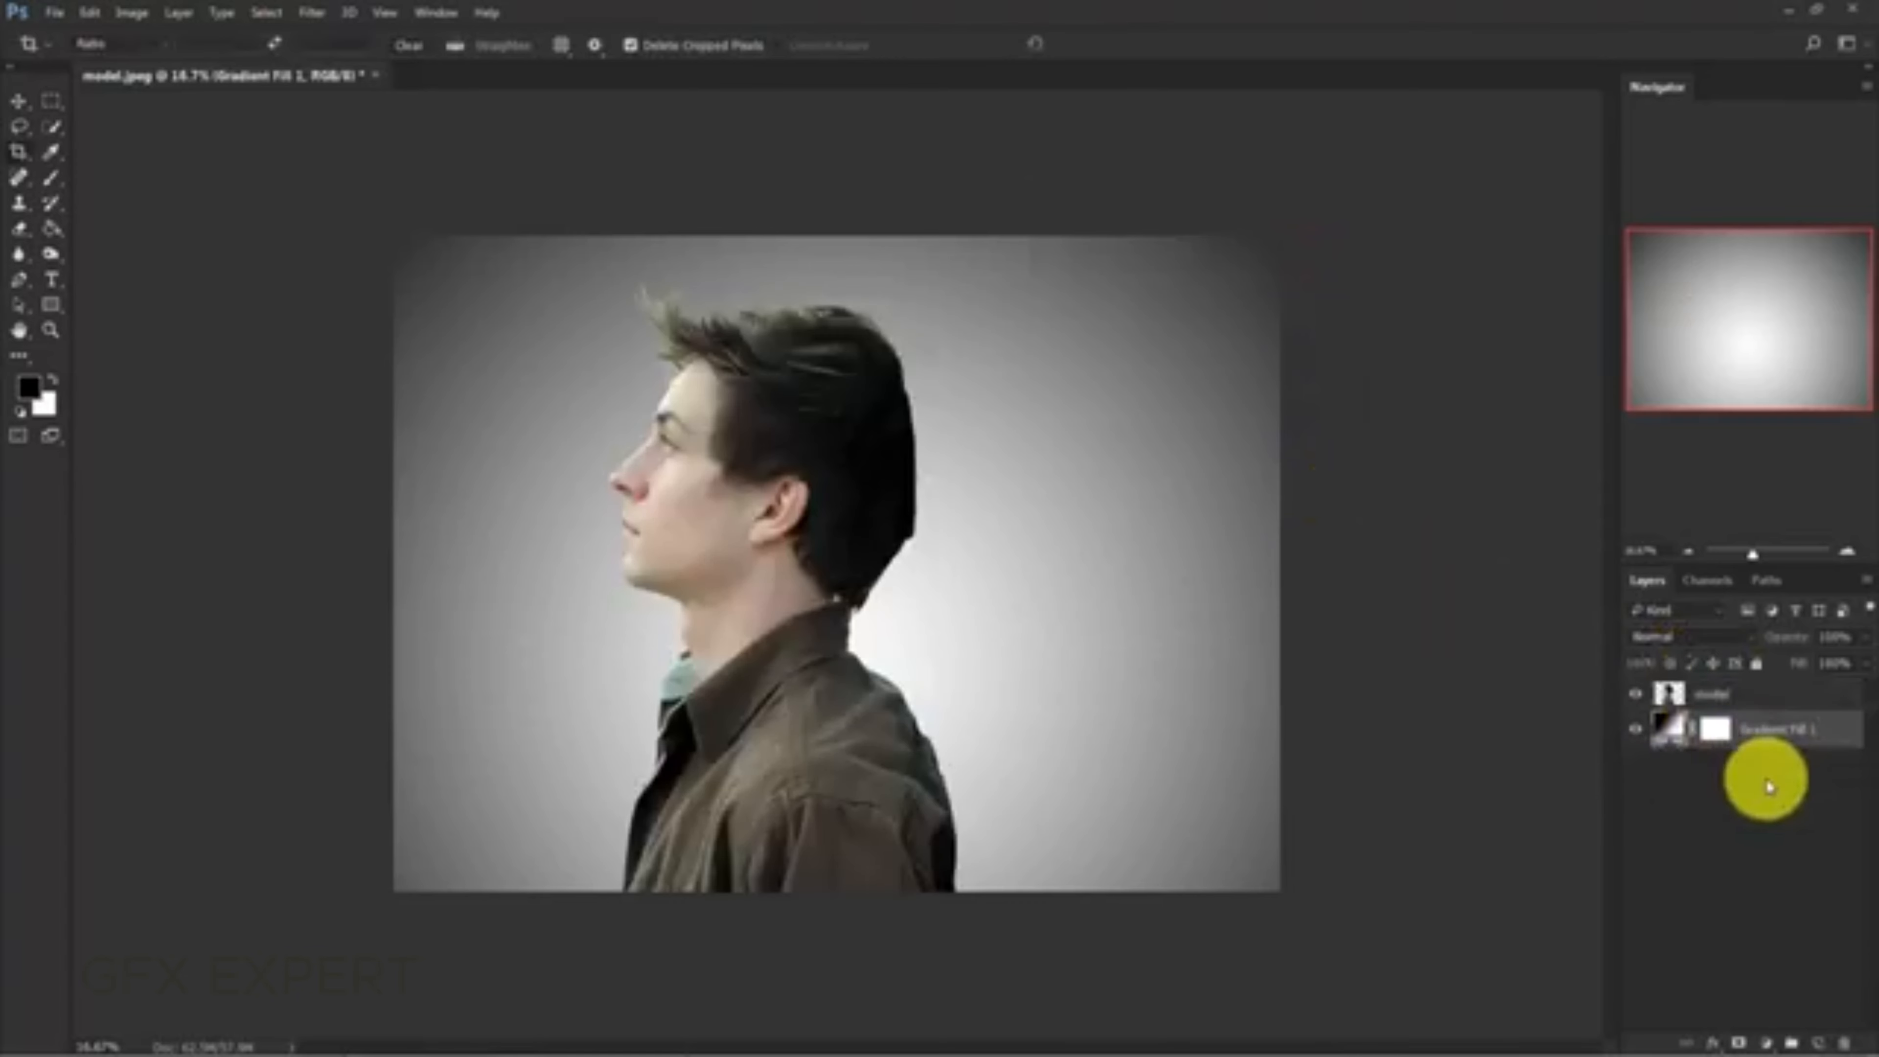
{"action": "double_click", "coordinate": [1765, 732]}
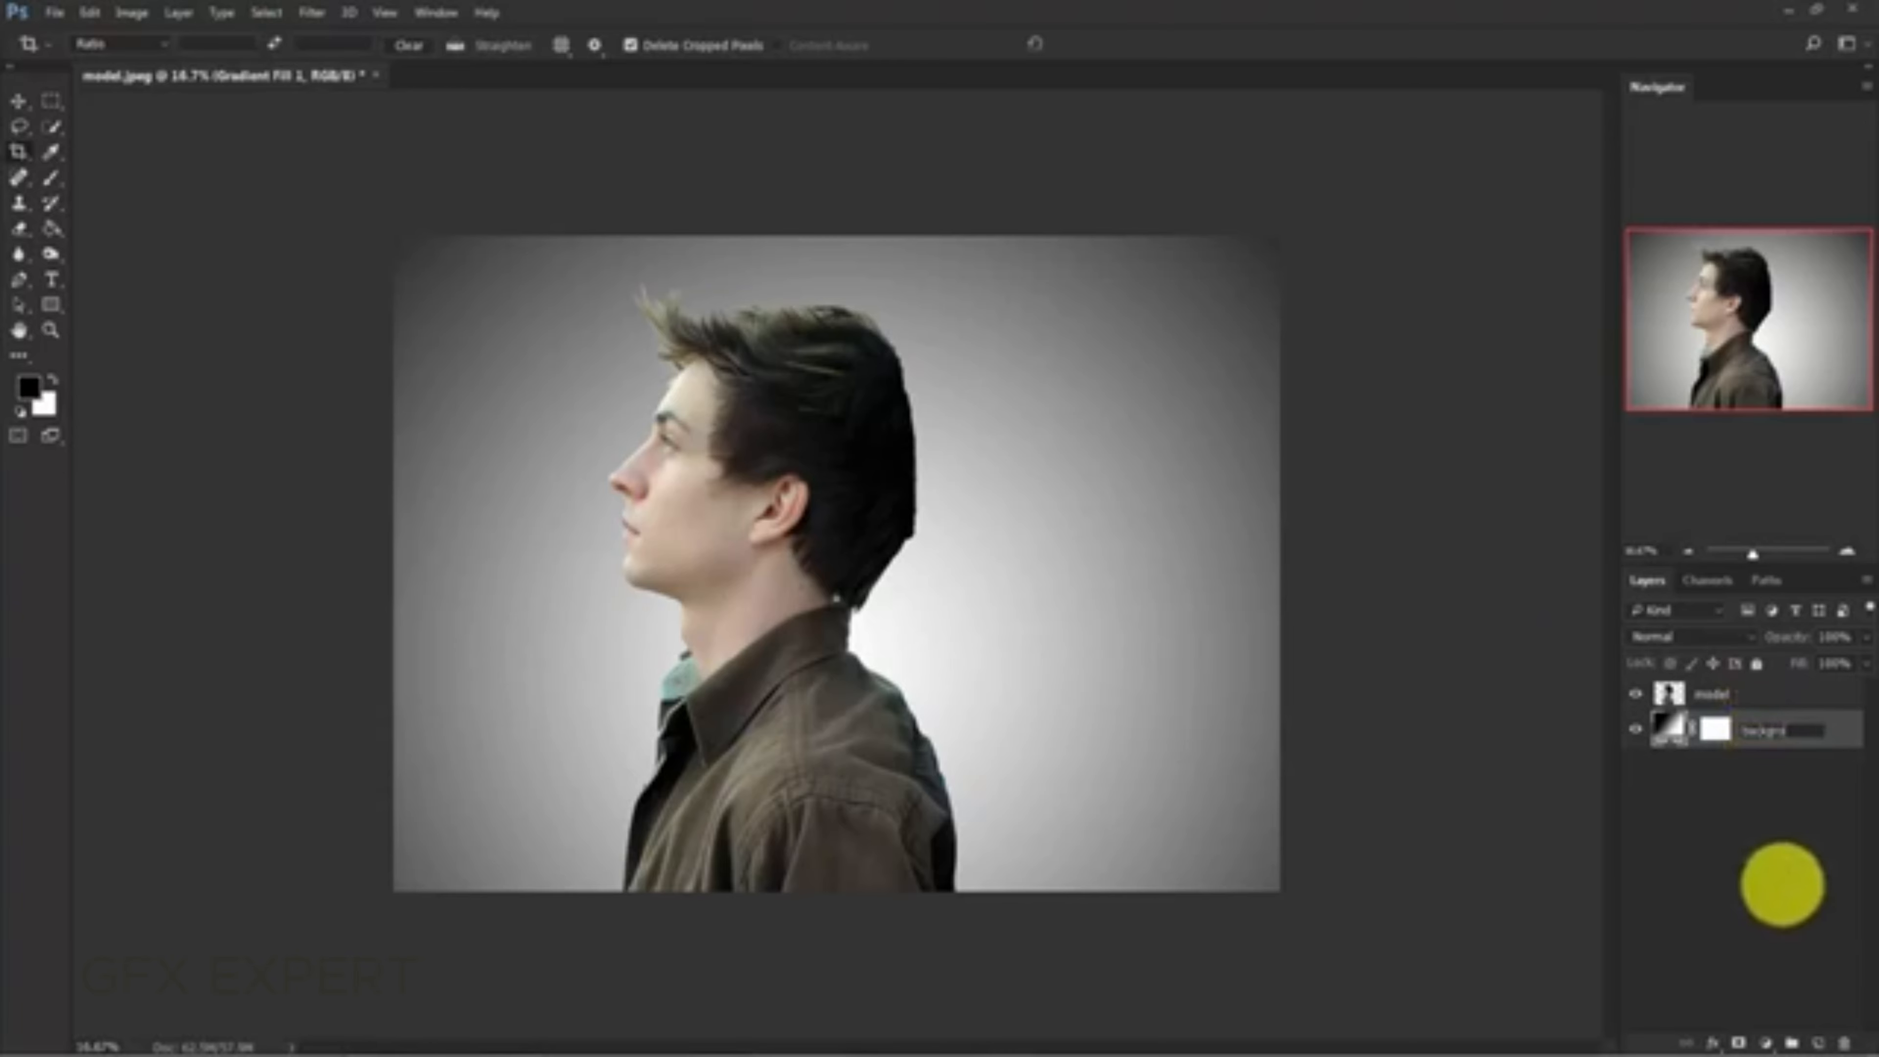
{"action": "key", "text": "Return"}
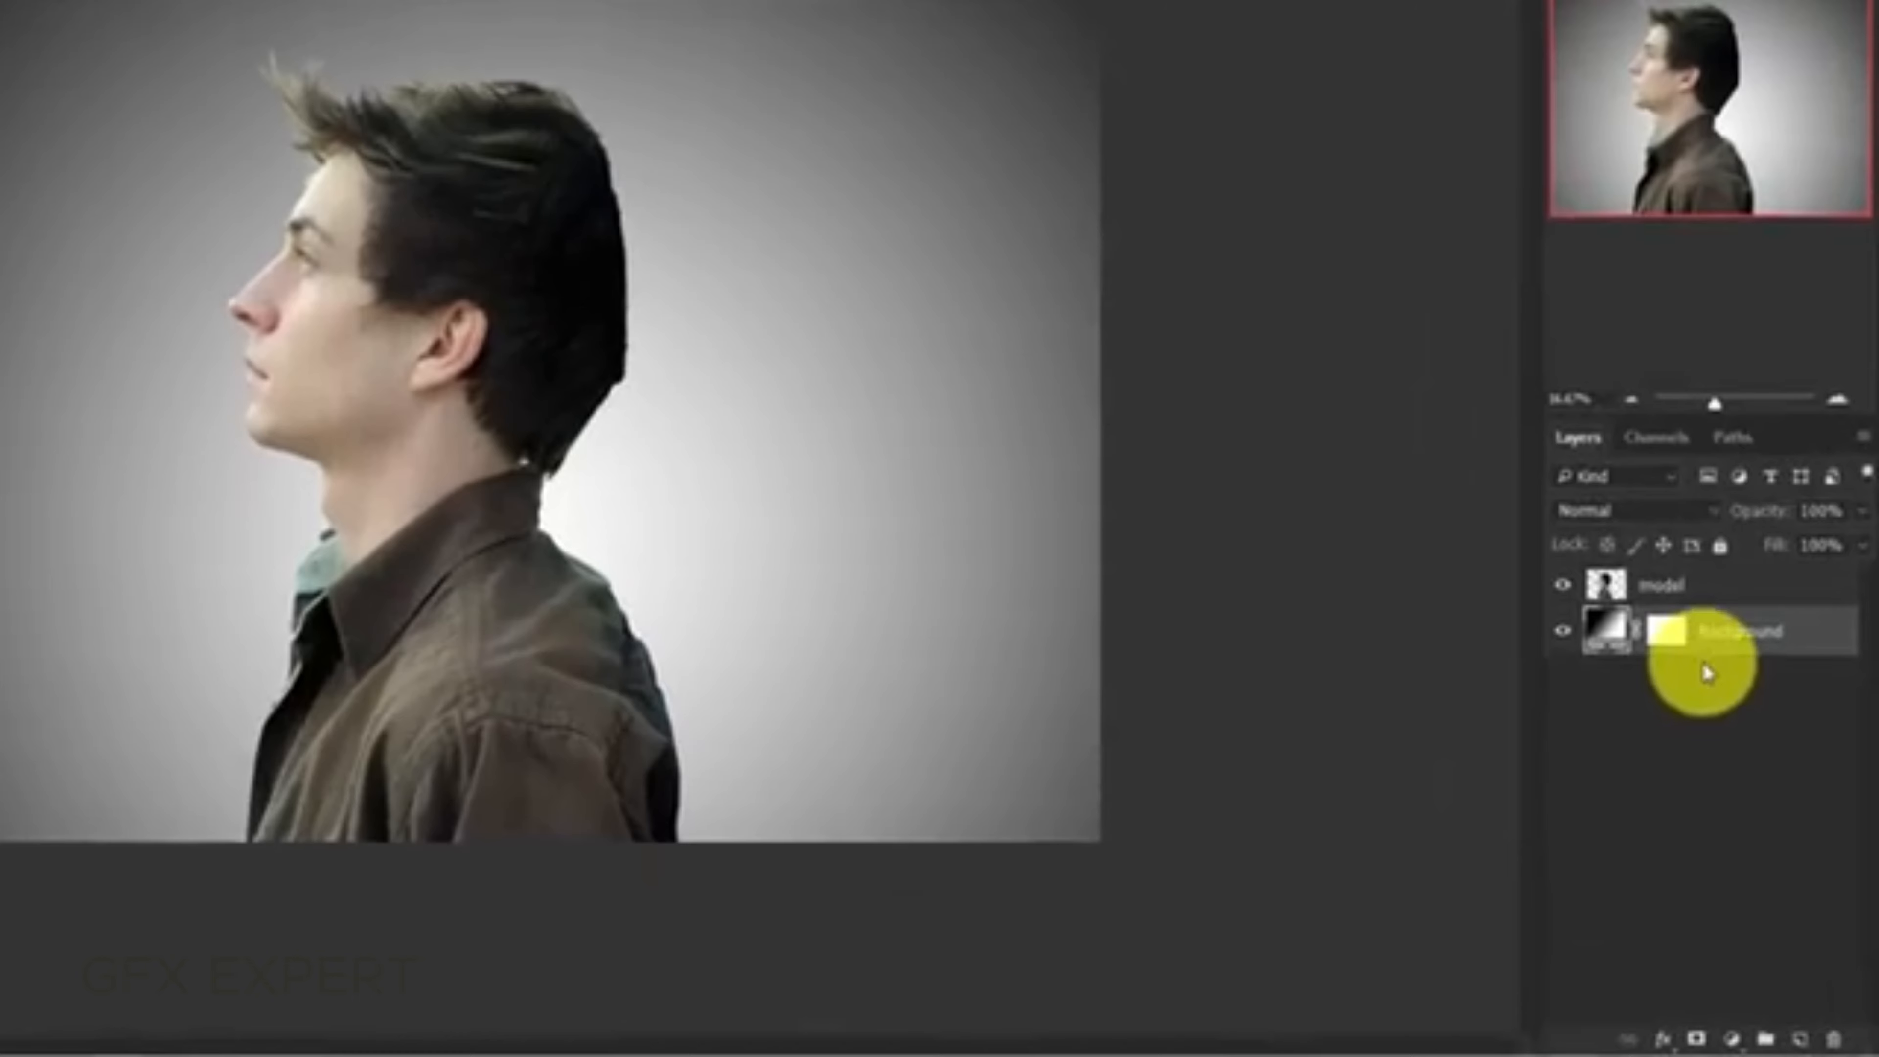
- Duplicate the model layer, name the upper copy "model" and rename the lower one "liquify"
{"action": "left_click", "coordinate": [1663, 596]}
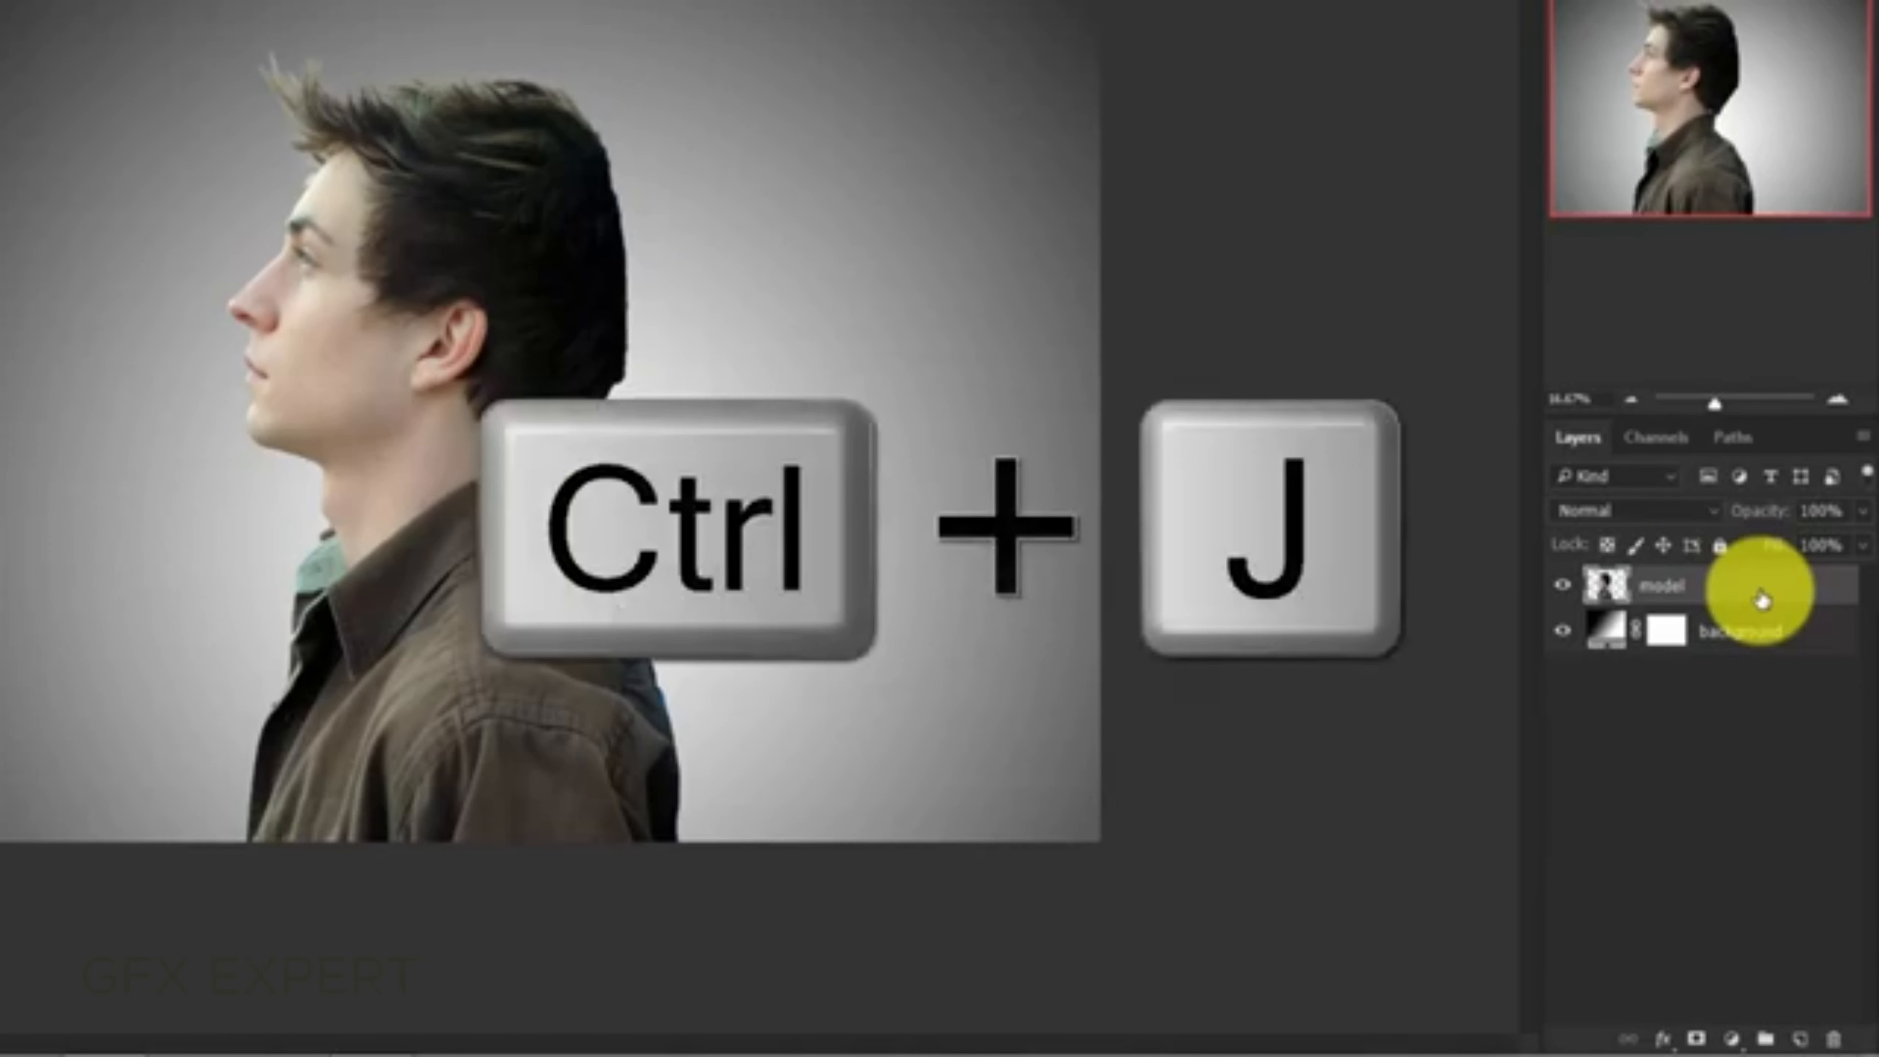
{"action": "key", "text": "ctrl+j"}
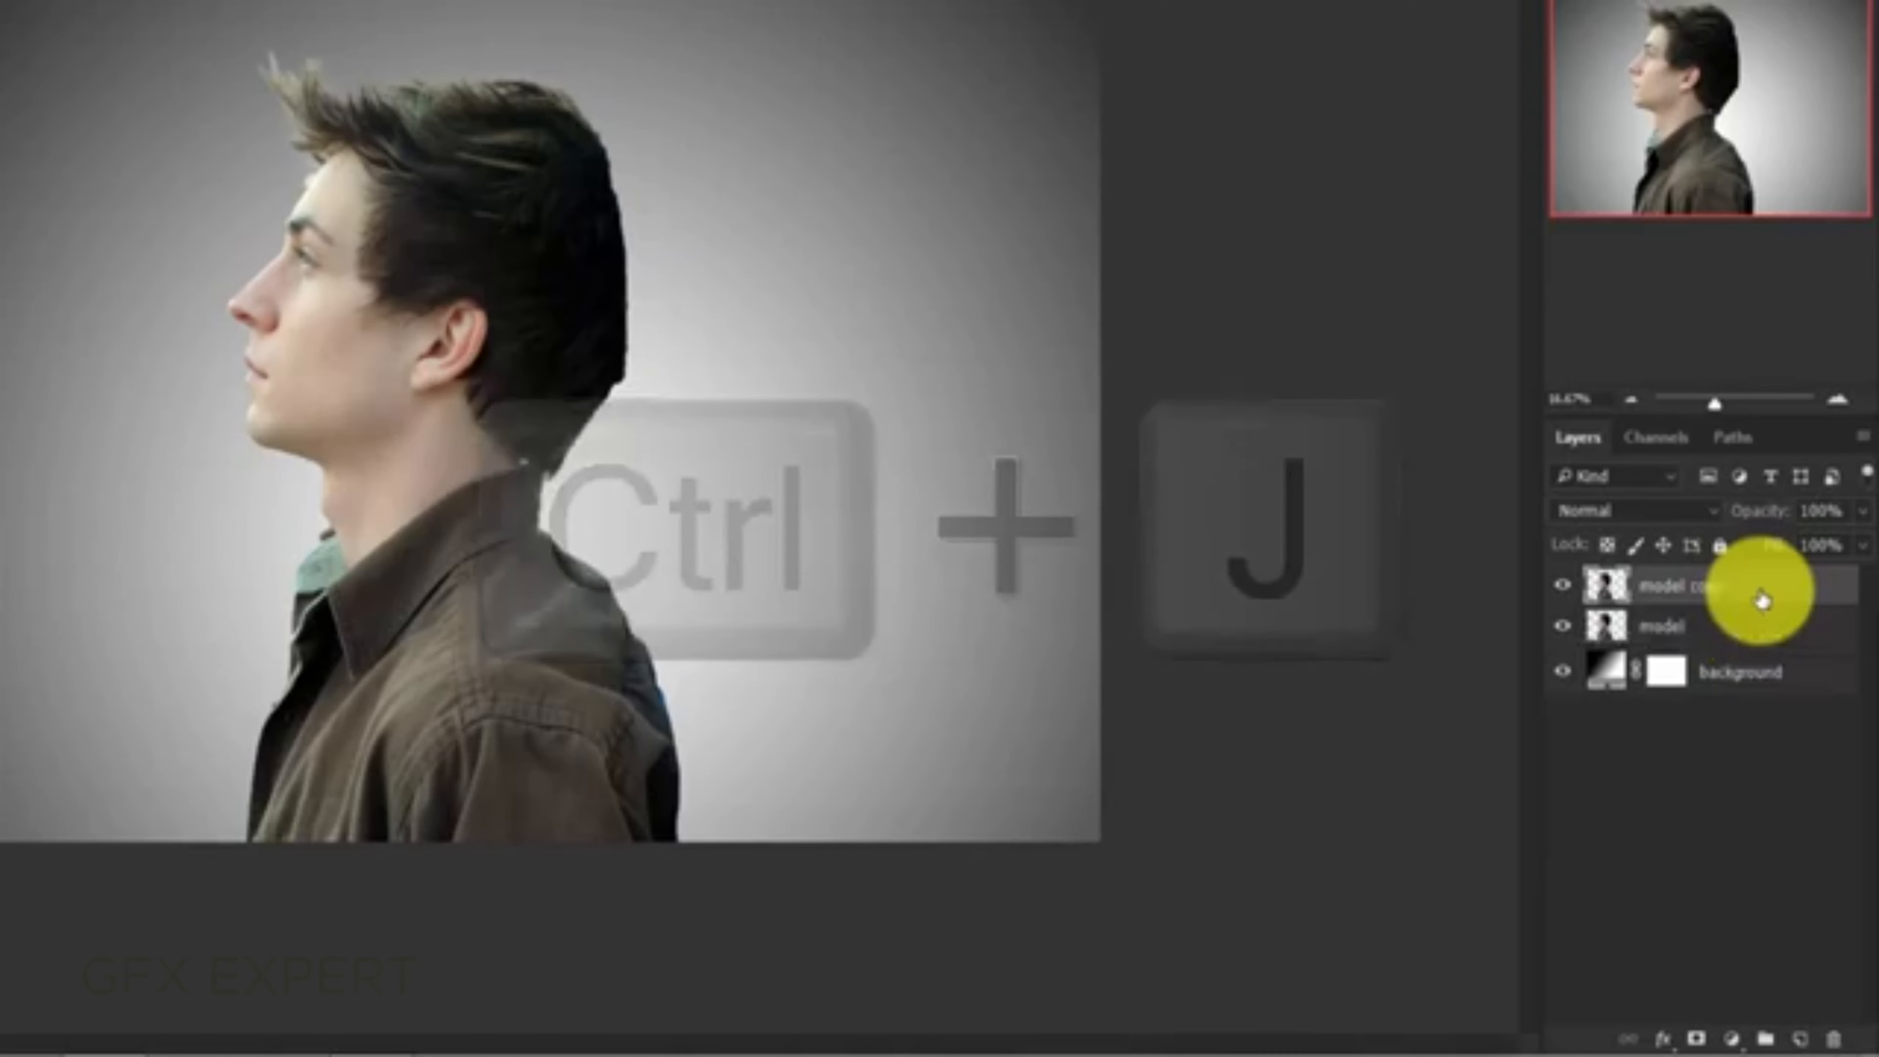
{"action": "double_click", "coordinate": [1690, 586]}
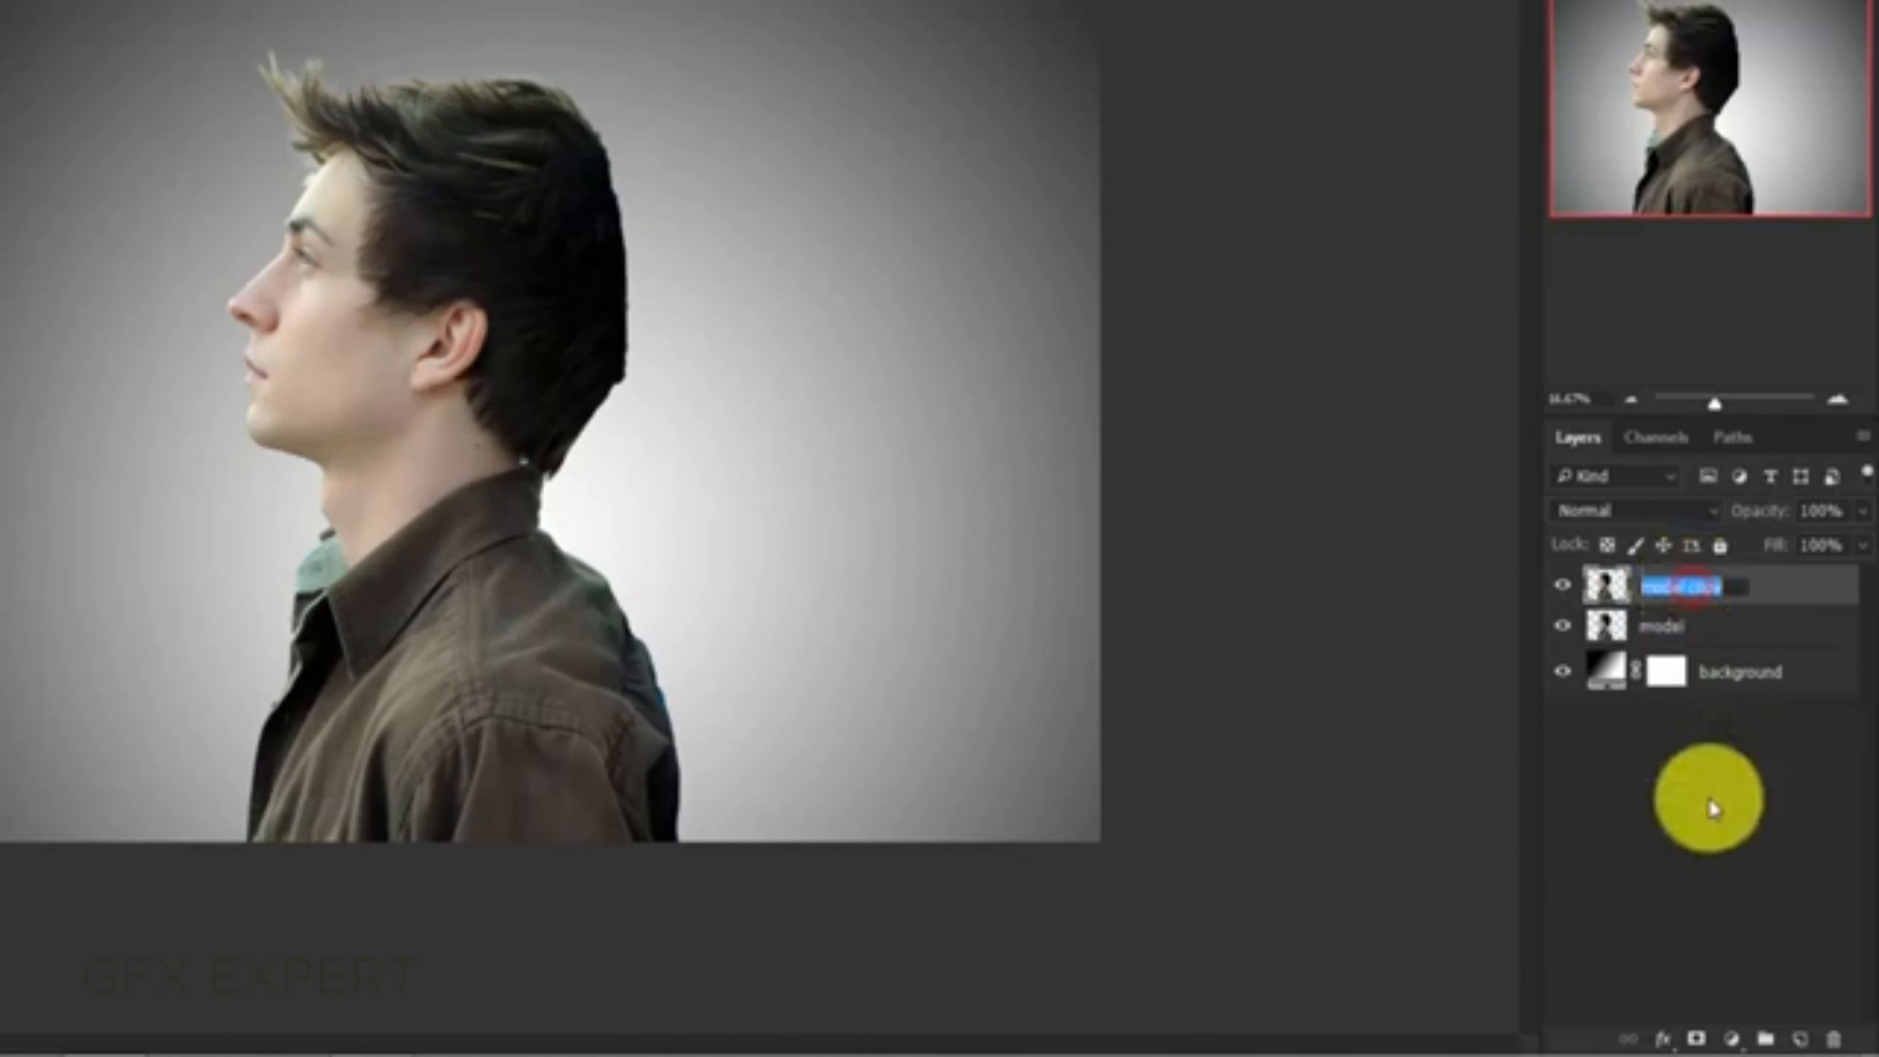
{"action": "type", "text": "model"}
{"action": "key", "text": "Return"}
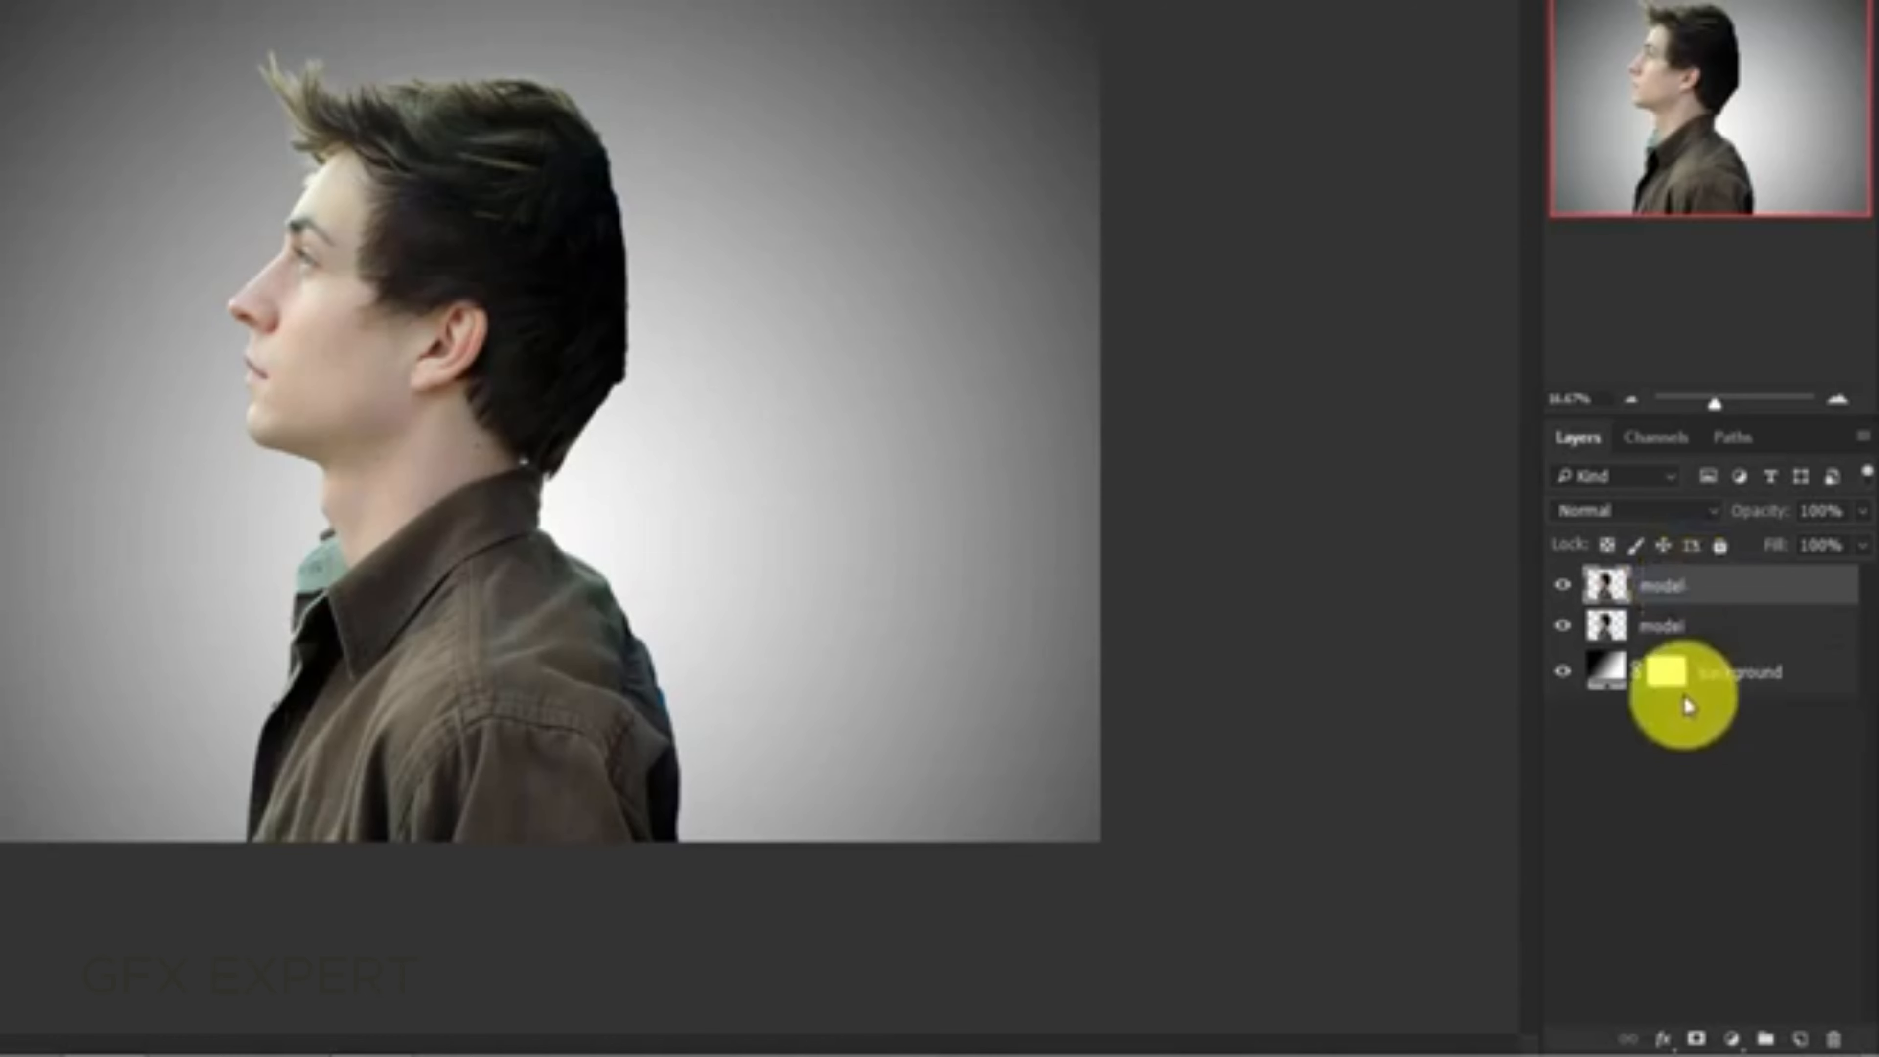
{"action": "double_click", "coordinate": [1661, 625]}
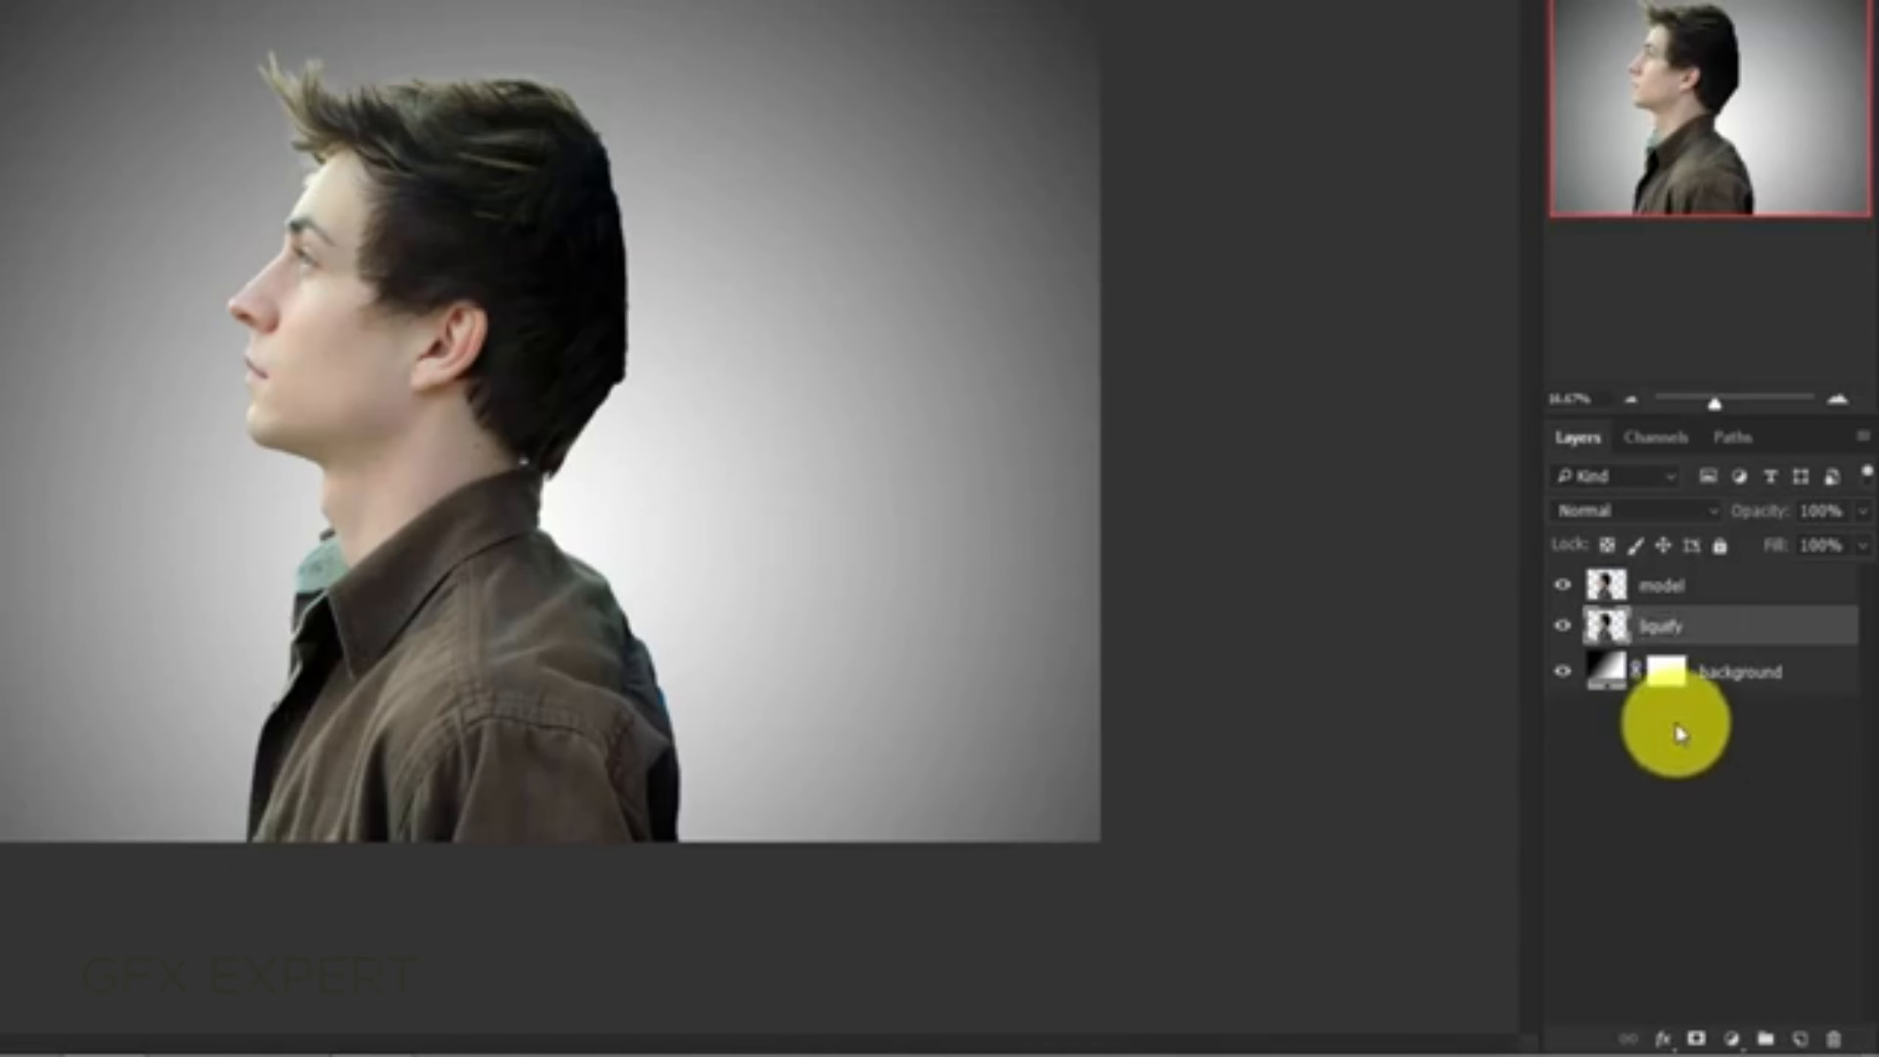
- Hide the upper model layer and open the Liquify filter on the liquify layer
{"action": "left_click", "coordinate": [1562, 585]}
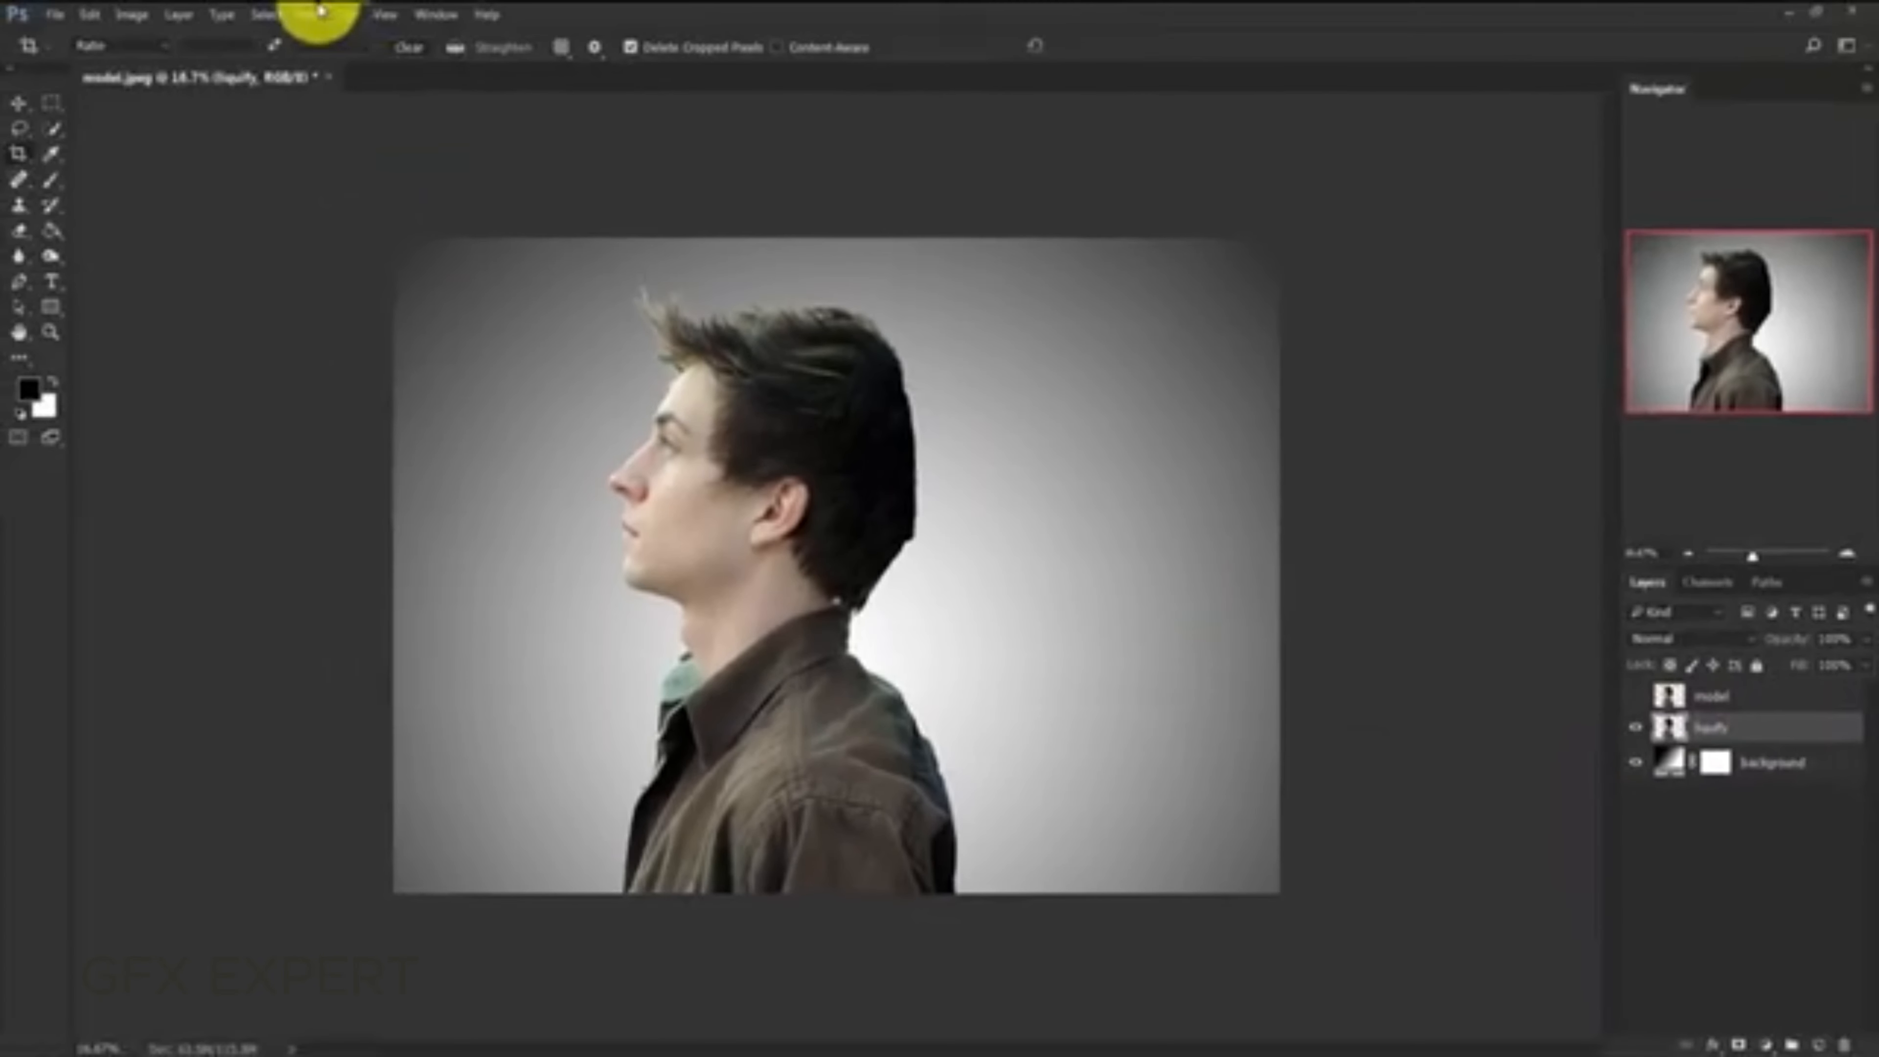
{"action": "left_click", "coordinate": [319, 10]}
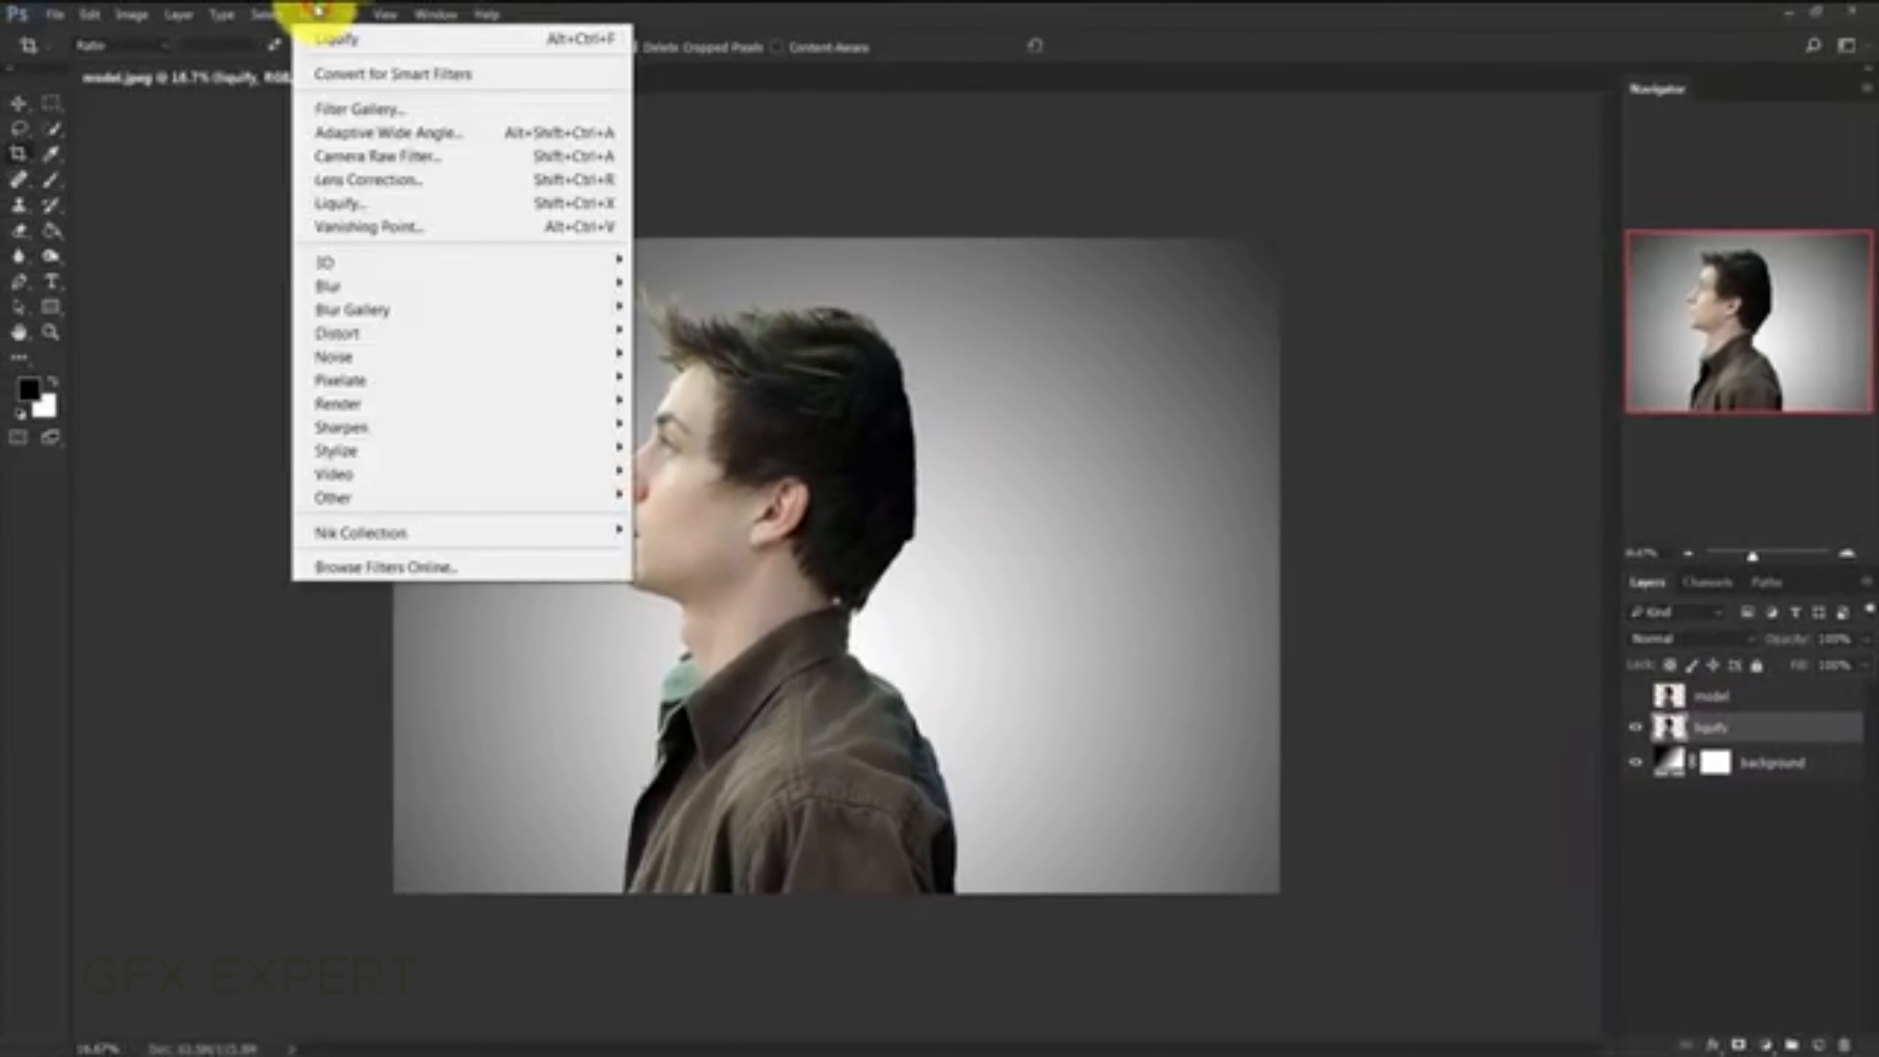
{"action": "left_click", "coordinate": [353, 202]}
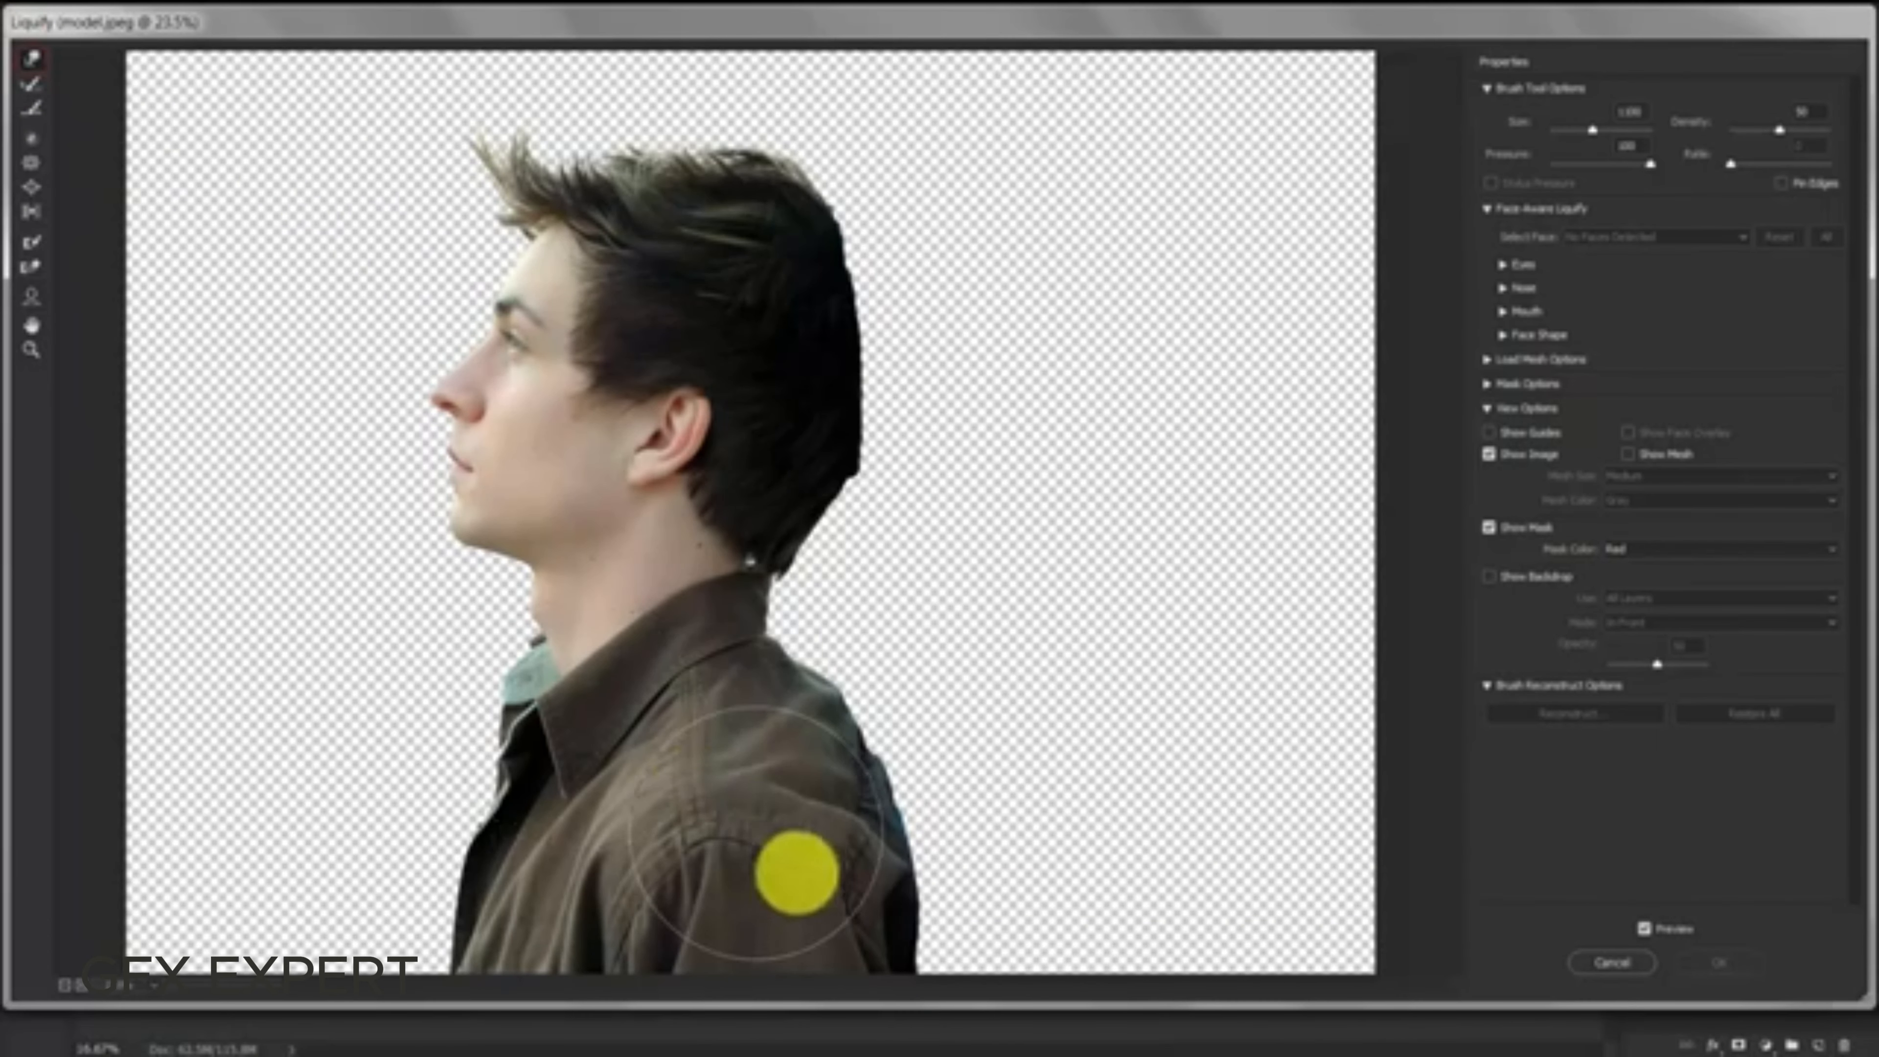
- Smear the back and shoulder of the man's shirt across to the right edge of the canvas with Forward Warp
{"action": "left_click_drag", "start_coordinate": [796, 884], "coordinate": [1250, 927]}
{"action": "left_click_drag", "start_coordinate": [881, 922], "coordinate": [1417, 973]}
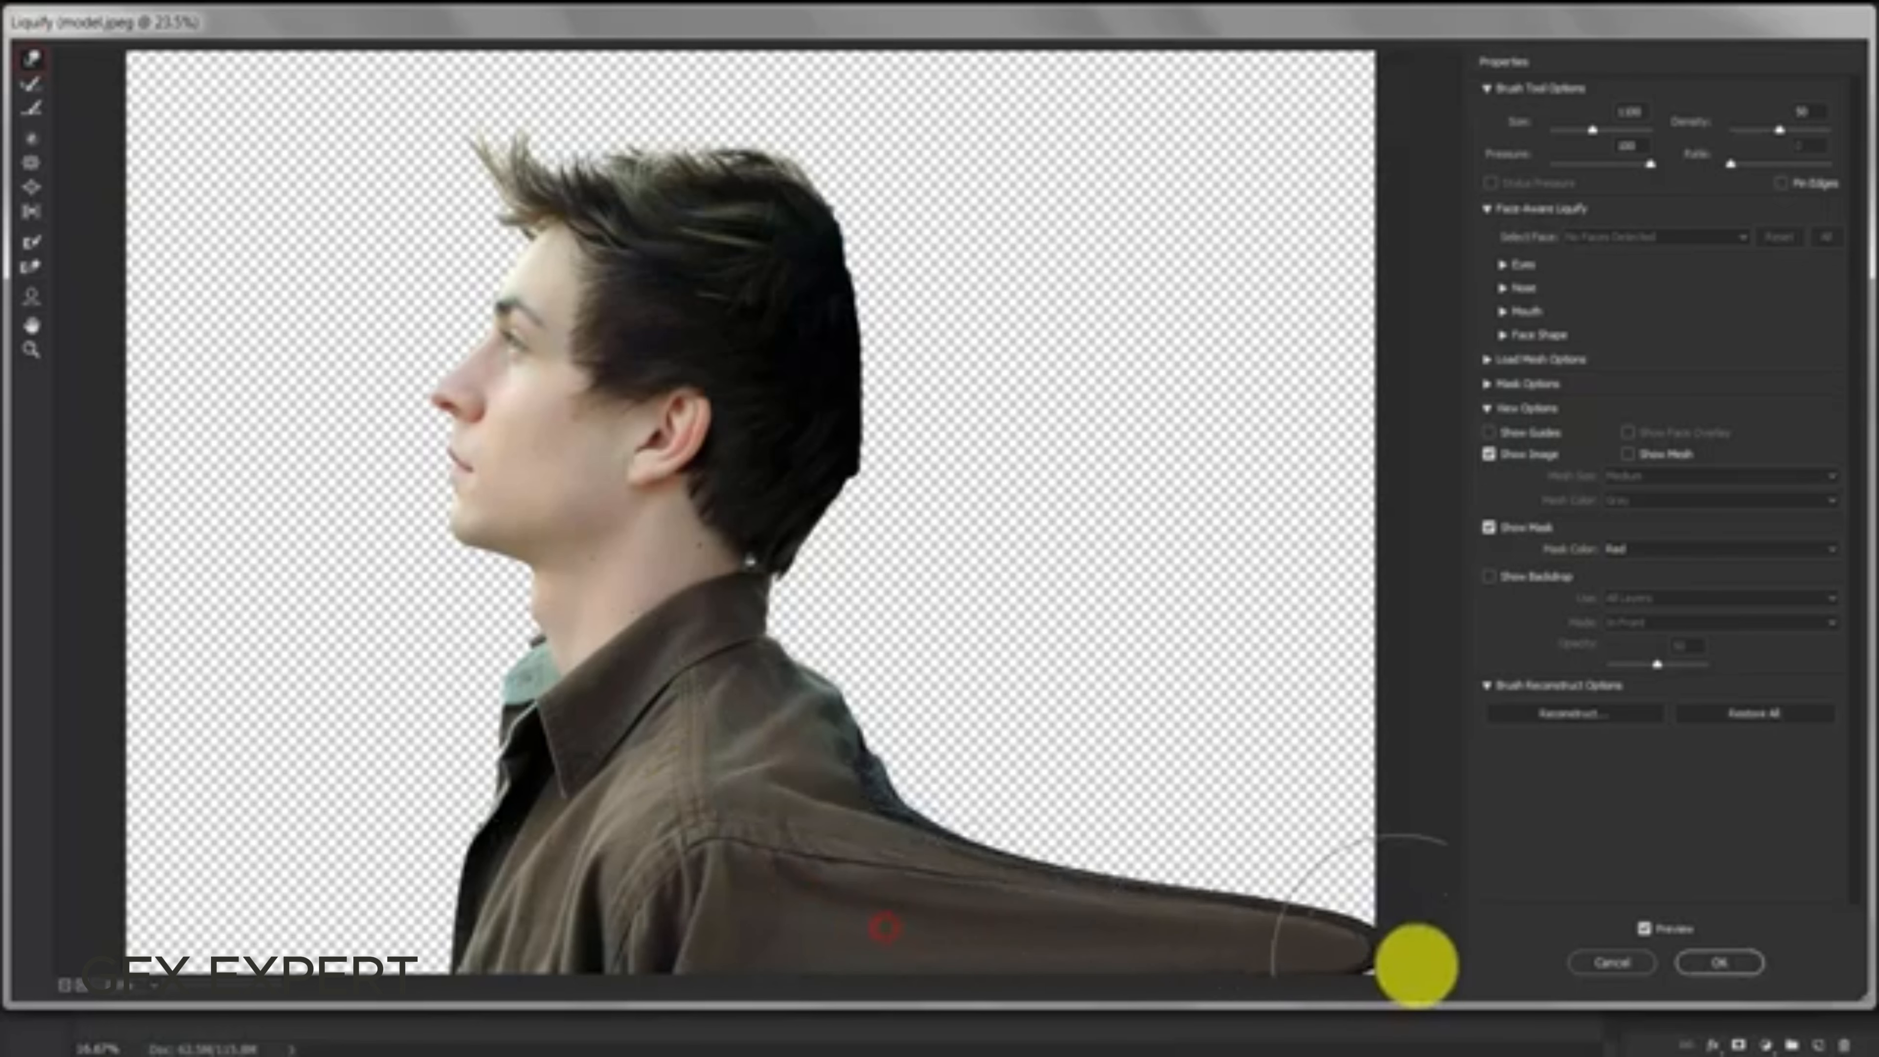
{"action": "left_click_drag", "start_coordinate": [873, 796], "coordinate": [1220, 740]}
{"action": "left_click_drag", "start_coordinate": [1023, 849], "coordinate": [1250, 814]}
{"action": "mouse_move", "coordinate": [1076, 819]}
{"action": "left_mouse_down"}
{"action": "mouse_move", "coordinate": [1197, 839]}
{"action": "mouse_move", "coordinate": [1243, 784]}
{"action": "left_mouse_up"}
{"action": "mouse_move", "coordinate": [822, 676]}
{"action": "left_mouse_down"}
{"action": "mouse_move", "coordinate": [1011, 697]}
{"action": "mouse_move", "coordinate": [1154, 665]}
{"action": "left_mouse_up"}
{"action": "left_click_drag", "start_coordinate": [1203, 701], "coordinate": [1331, 651]}
- Stretch the collar, nape and back of the head across to the canvas's right edge with Forward Warp
{"action": "left_click_drag", "start_coordinate": [817, 577], "coordinate": [924, 562]}
{"action": "left_click_drag", "start_coordinate": [814, 546], "coordinate": [1087, 529]}
{"action": "mouse_move", "coordinate": [817, 579]}
{"action": "left_mouse_down"}
{"action": "mouse_move", "coordinate": [943, 588]}
{"action": "mouse_move", "coordinate": [1324, 514]}
{"action": "left_mouse_up"}
{"action": "left_click_drag", "start_coordinate": [877, 592], "coordinate": [1331, 518]}
{"action": "left_click_drag", "start_coordinate": [873, 622], "coordinate": [1324, 547]}
{"action": "mouse_move", "coordinate": [880, 382]}
{"action": "left_mouse_down"}
{"action": "mouse_move", "coordinate": [1045, 377]}
{"action": "mouse_move", "coordinate": [1209, 419]}
{"action": "left_mouse_up"}
{"action": "left_click_drag", "start_coordinate": [1023, 432], "coordinate": [1368, 422]}
{"action": "left_click_drag", "start_coordinate": [1304, 420], "coordinate": [1553, 370]}
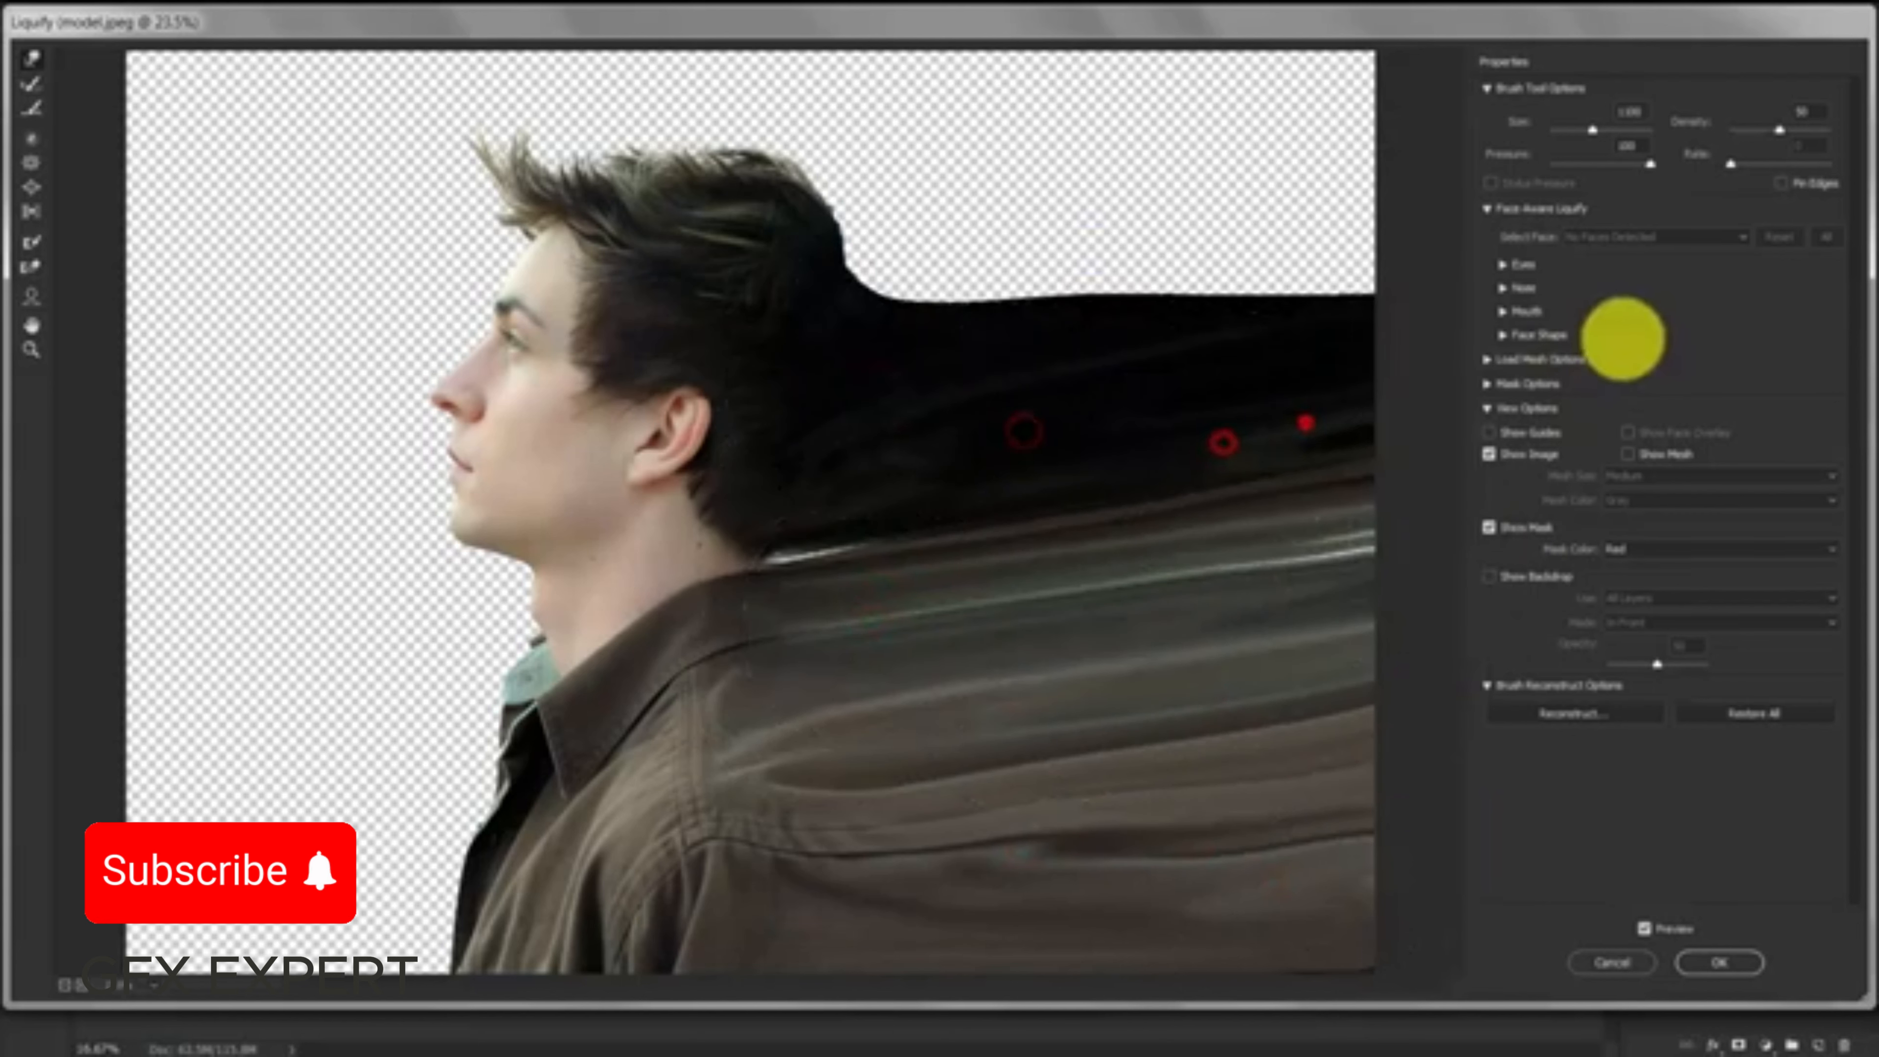
- Push the upper hair up and across so it fills the upper right part of the canvas
{"action": "left_click_drag", "start_coordinate": [758, 190], "coordinate": [861, 122]}
{"action": "left_click_drag", "start_coordinate": [864, 244], "coordinate": [1199, 164]}
{"action": "left_click_drag", "start_coordinate": [935, 247], "coordinate": [1361, 152]}
{"action": "left_click_drag", "start_coordinate": [963, 291], "coordinate": [1185, 221]}
{"action": "mouse_move", "coordinate": [739, 178]}
{"action": "left_mouse_down"}
{"action": "mouse_move", "coordinate": [663, 101]}
{"action": "mouse_move", "coordinate": [1162, 162]}
{"action": "left_mouse_up"}
{"action": "left_click_drag", "start_coordinate": [1117, 93], "coordinate": [1405, 118]}
{"action": "left_click_drag", "start_coordinate": [1303, 244], "coordinate": [1514, 184]}
{"action": "left_click_drag", "start_coordinate": [1250, 260], "coordinate": [1546, 182]}
- Even out the stretched streaks near the right edge, pull the front hair upward and apply the Liquify filter
{"action": "left_click_drag", "start_coordinate": [1045, 483], "coordinate": [1435, 462]}
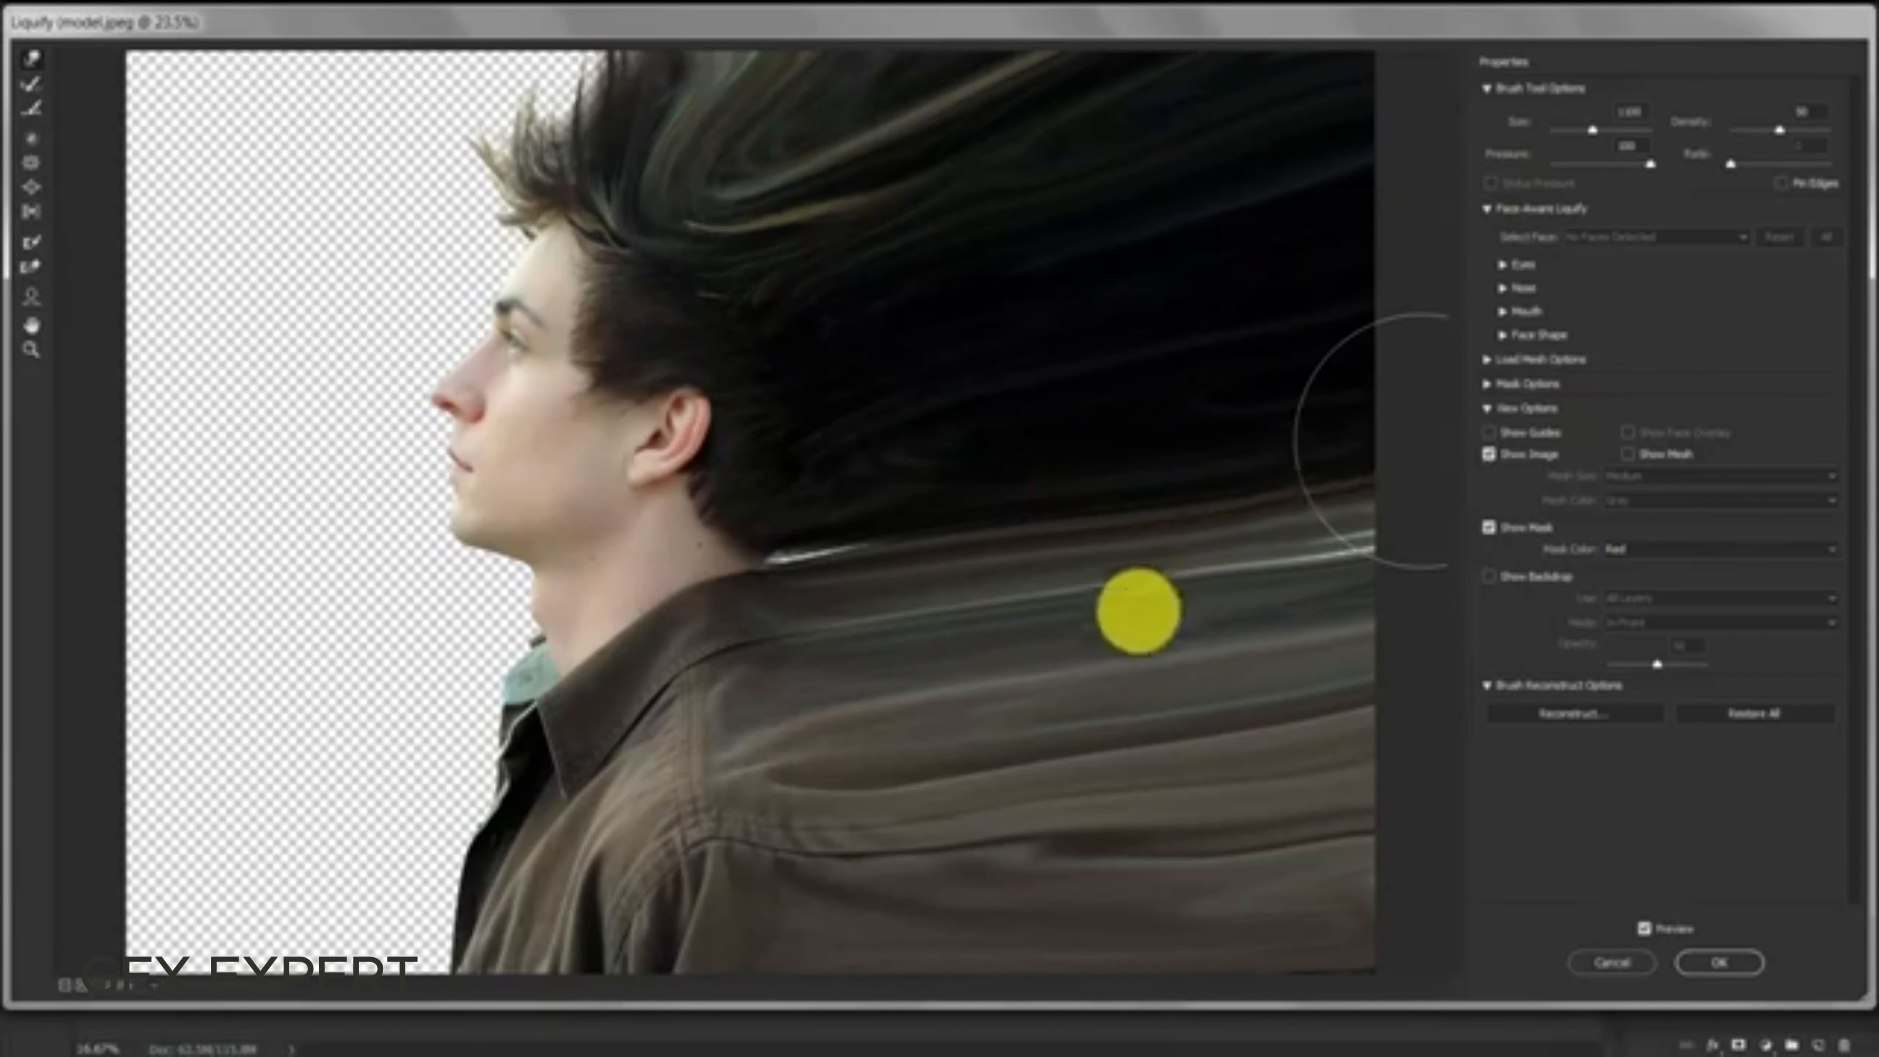
{"action": "mouse_move", "coordinate": [1191, 589]}
{"action": "left_mouse_down"}
{"action": "mouse_move", "coordinate": [1363, 542]}
{"action": "mouse_move", "coordinate": [1489, 537]}
{"action": "left_mouse_up"}
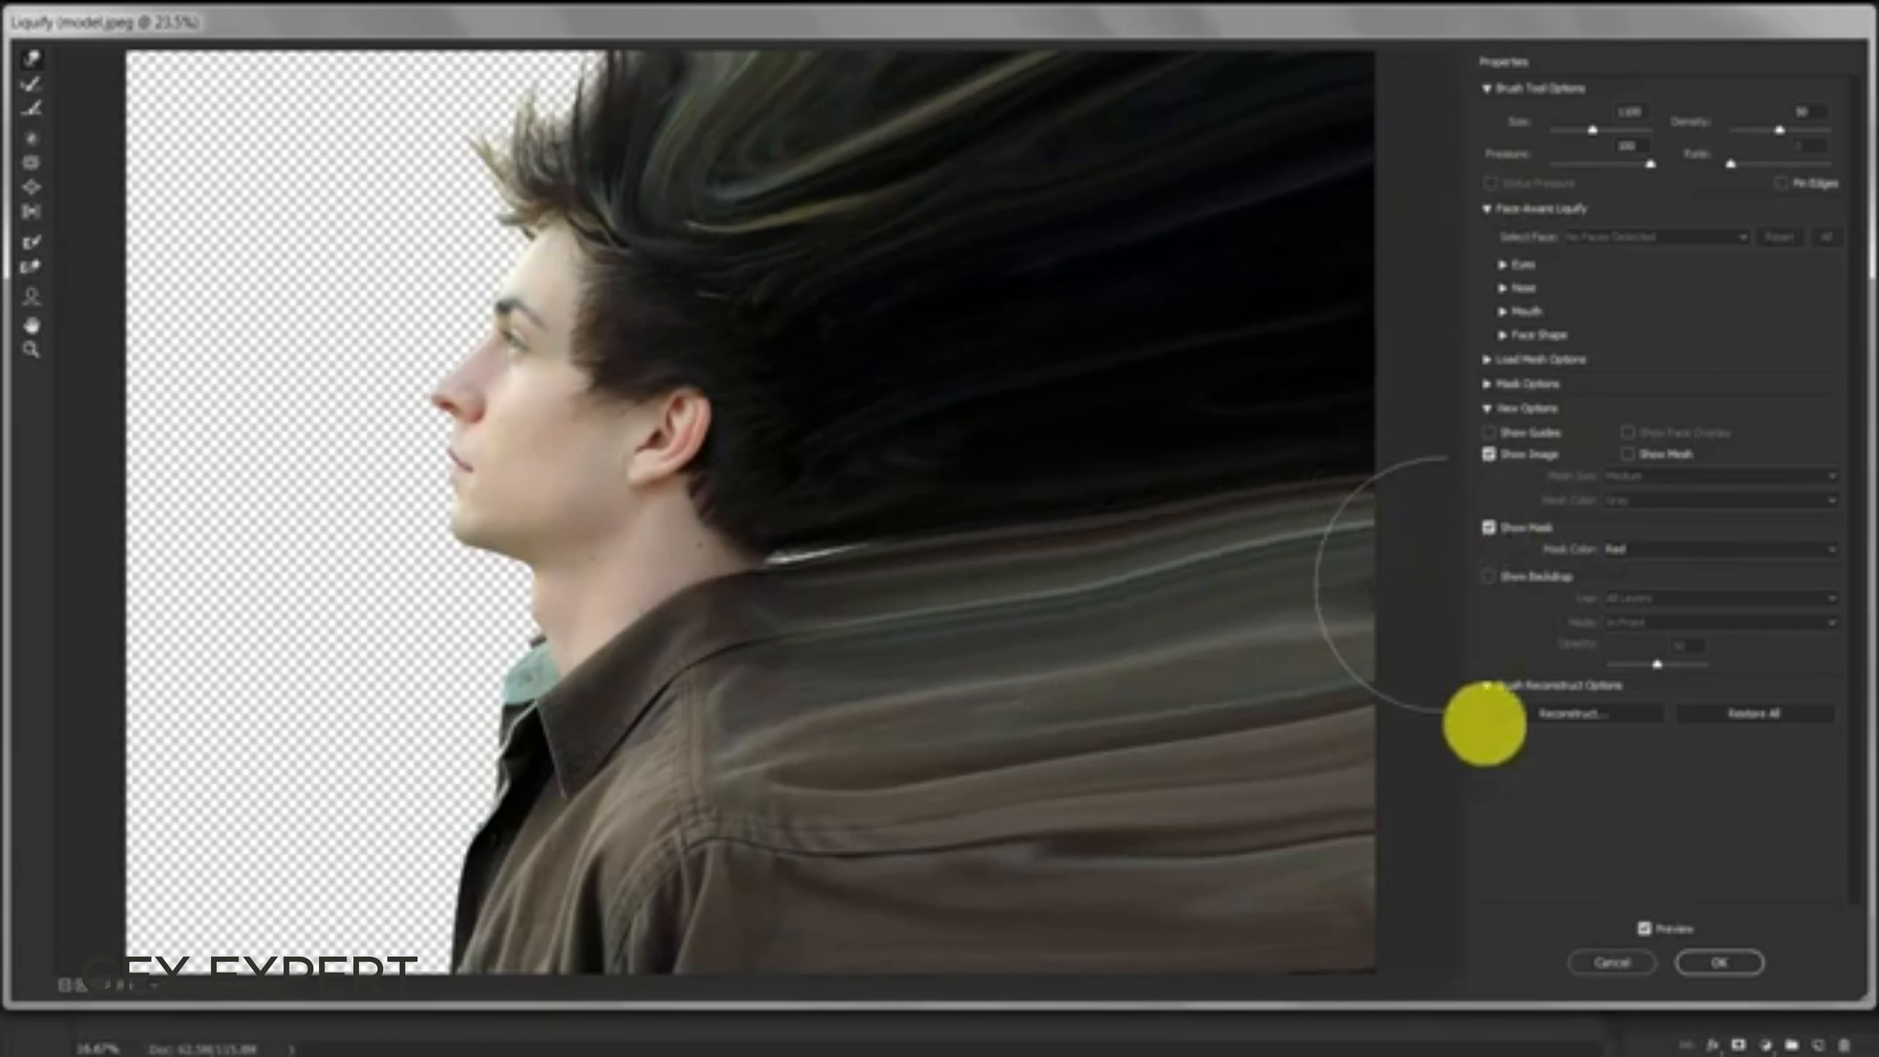
{"action": "left_click_drag", "start_coordinate": [650, 75], "coordinate": [503, 13]}
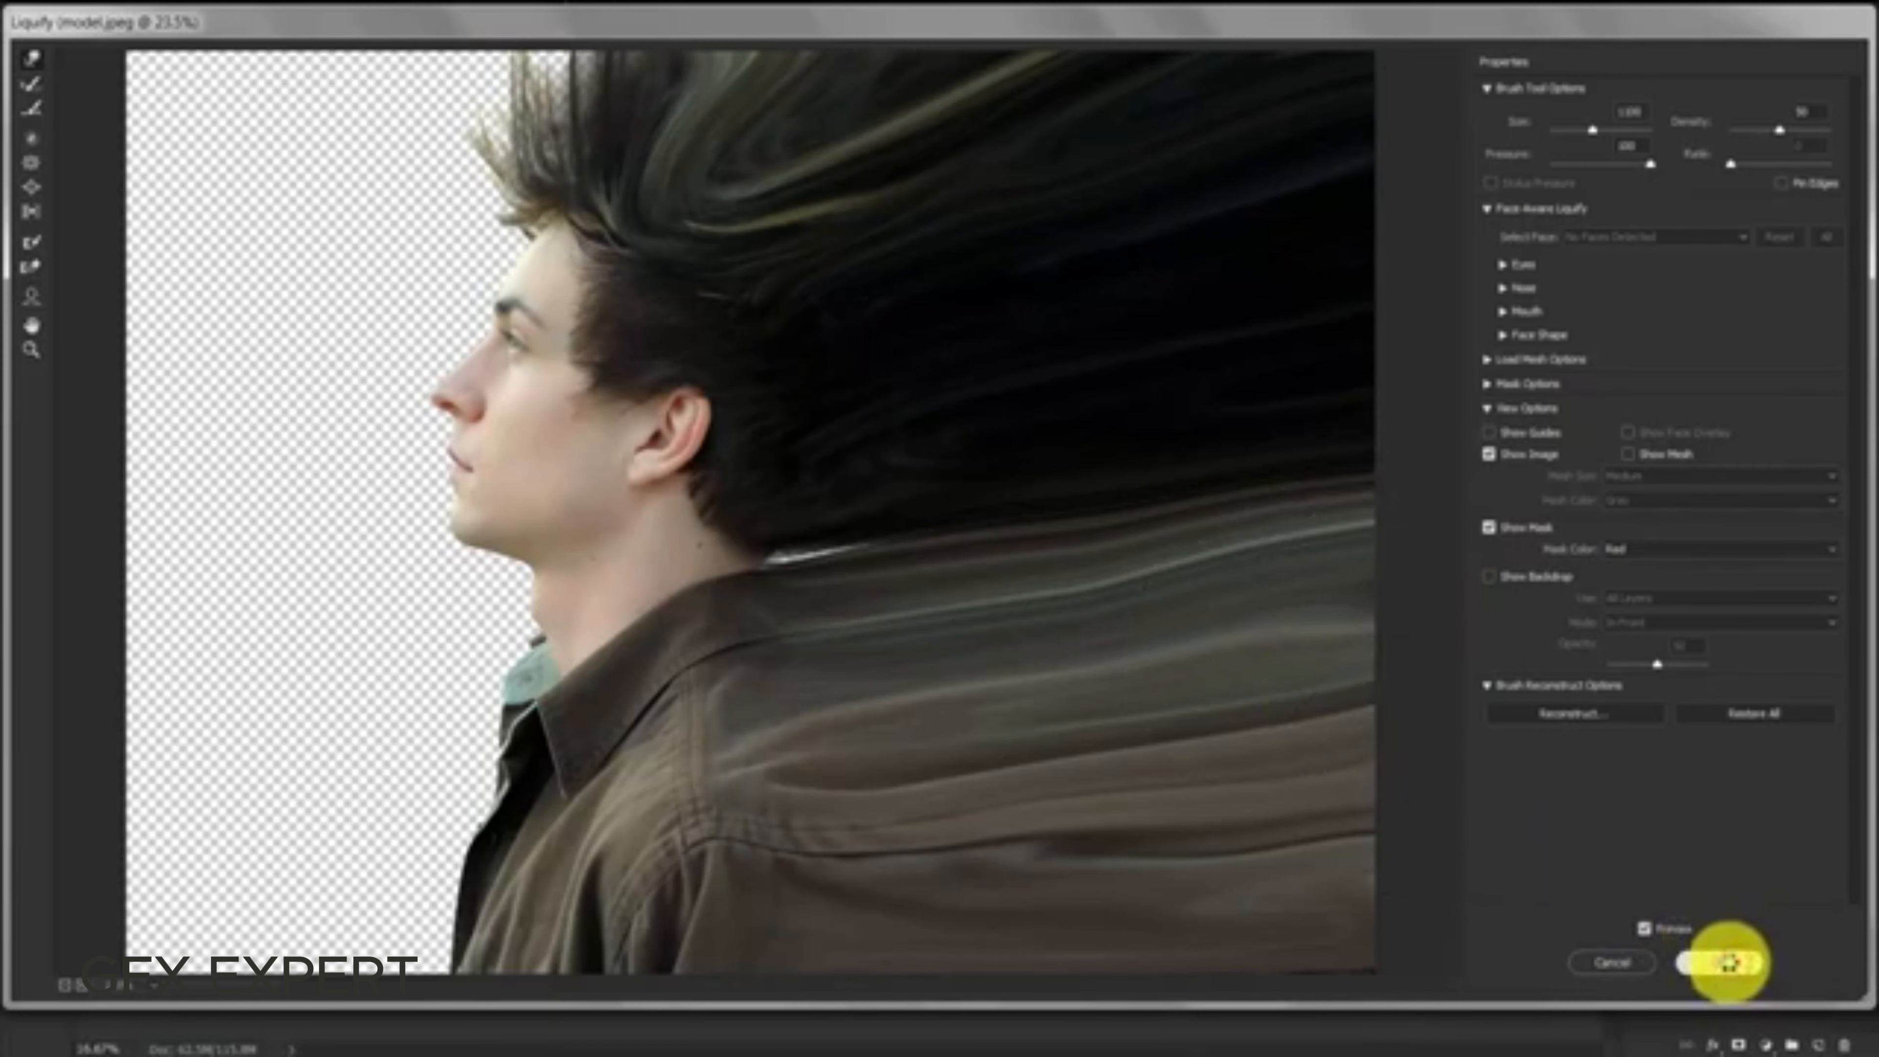
{"action": "left_click", "coordinate": [1727, 961]}
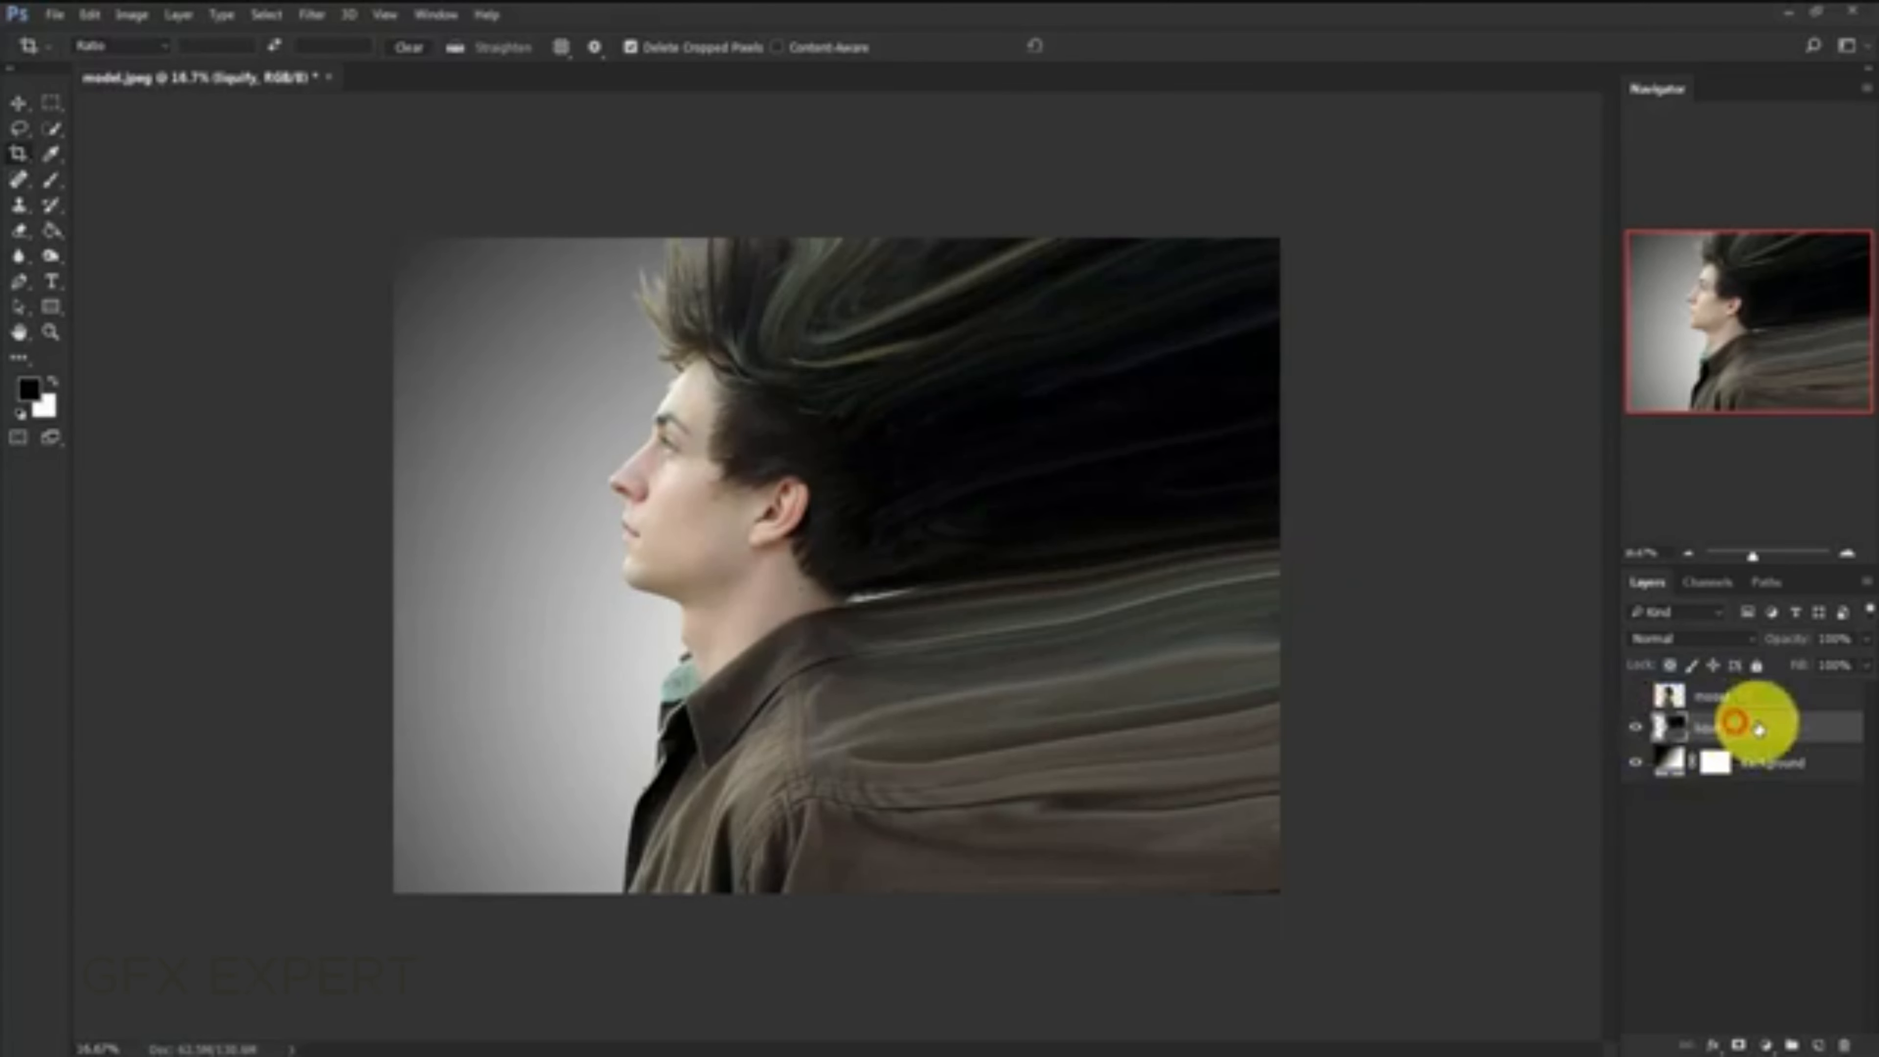
- Add a black layer mask to the liquify layer and a white layer mask to the re-shown model layer
{"action": "key", "text": "alt"}
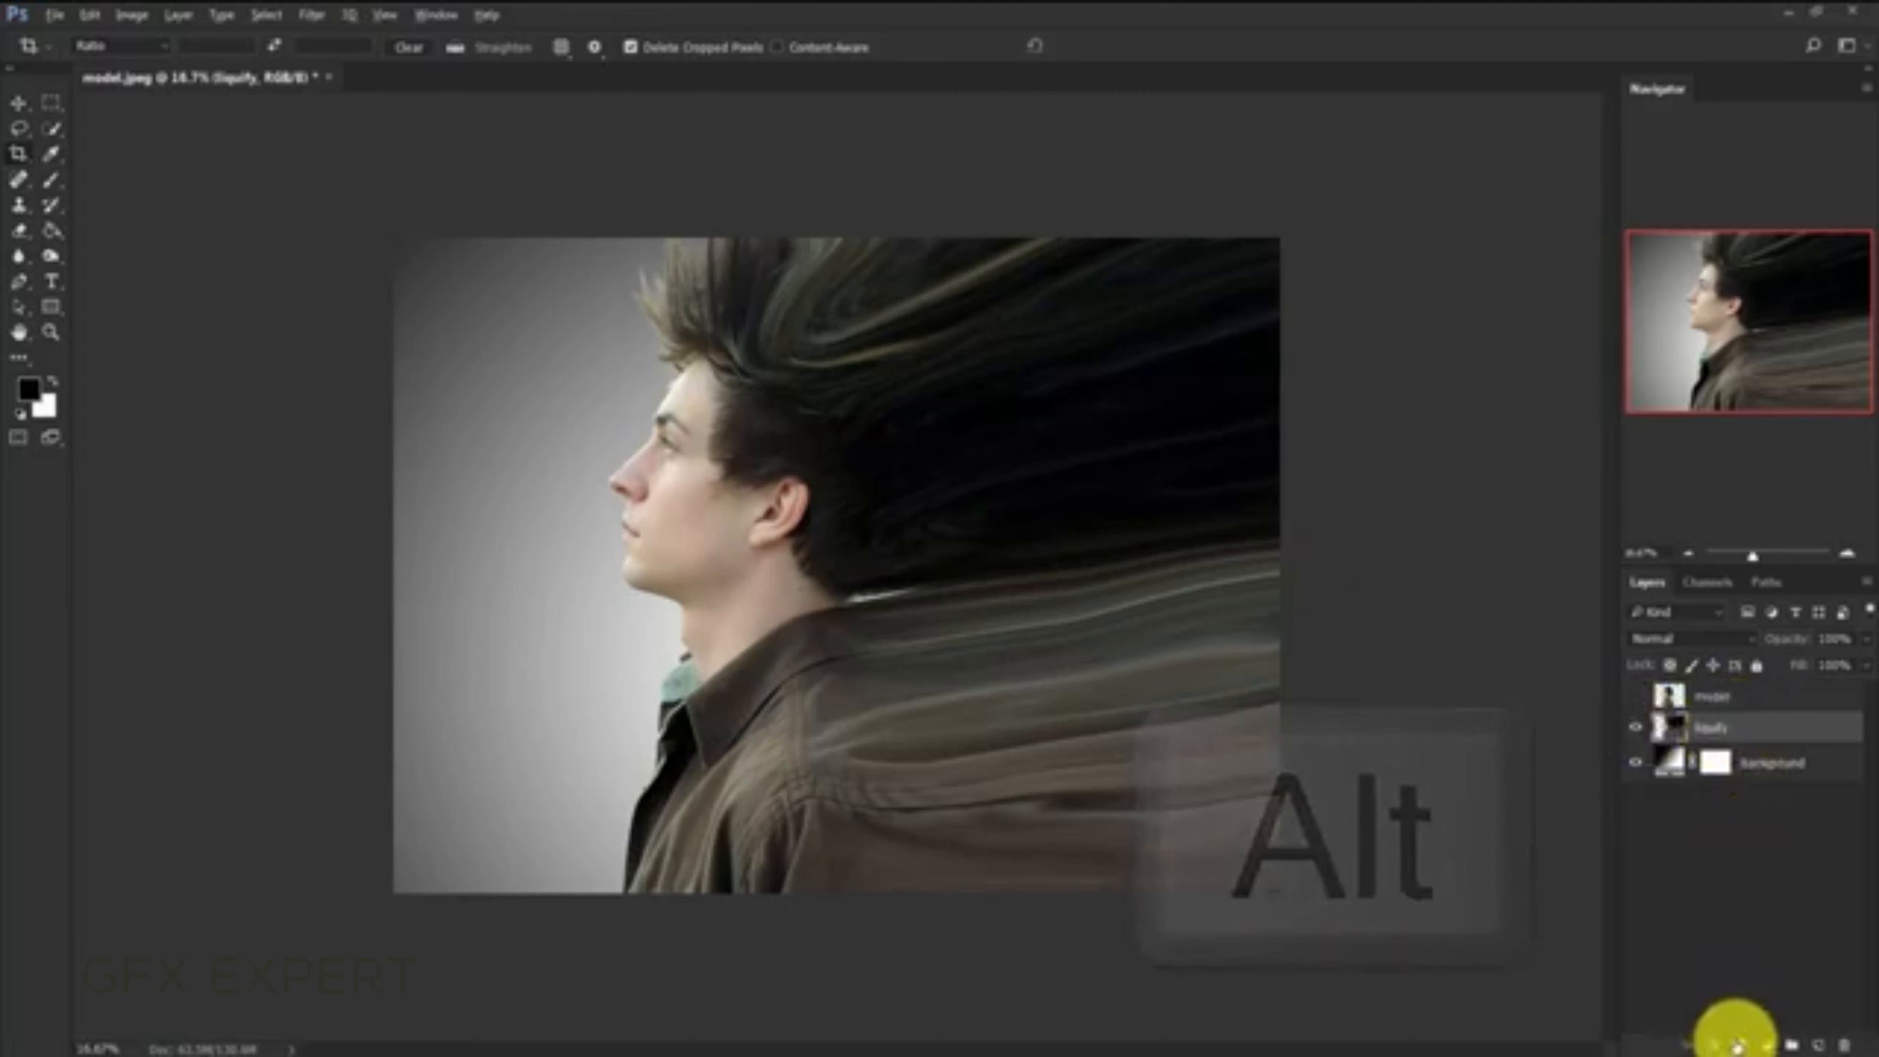
{"action": "left_click", "coordinate": [1736, 1045], "text": "alt"}
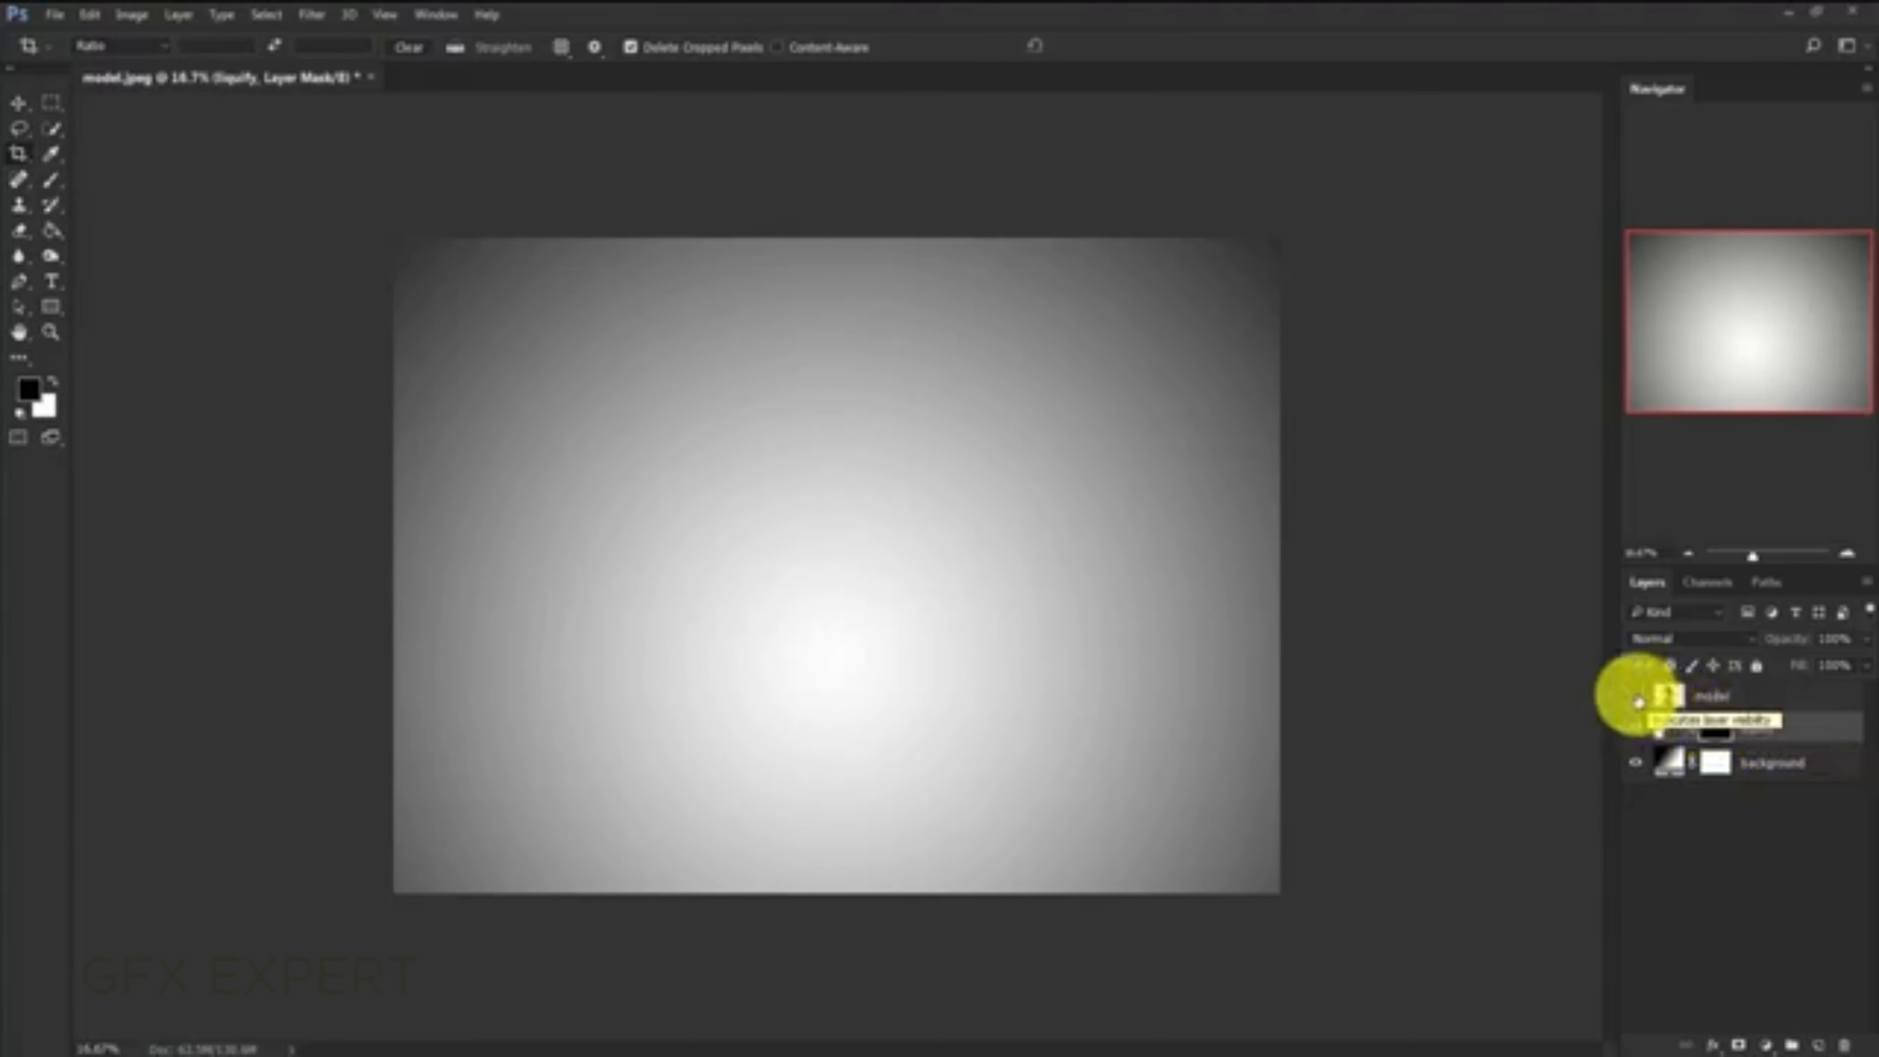
{"action": "left_click", "coordinate": [1637, 697]}
{"action": "left_click", "coordinate": [1699, 699]}
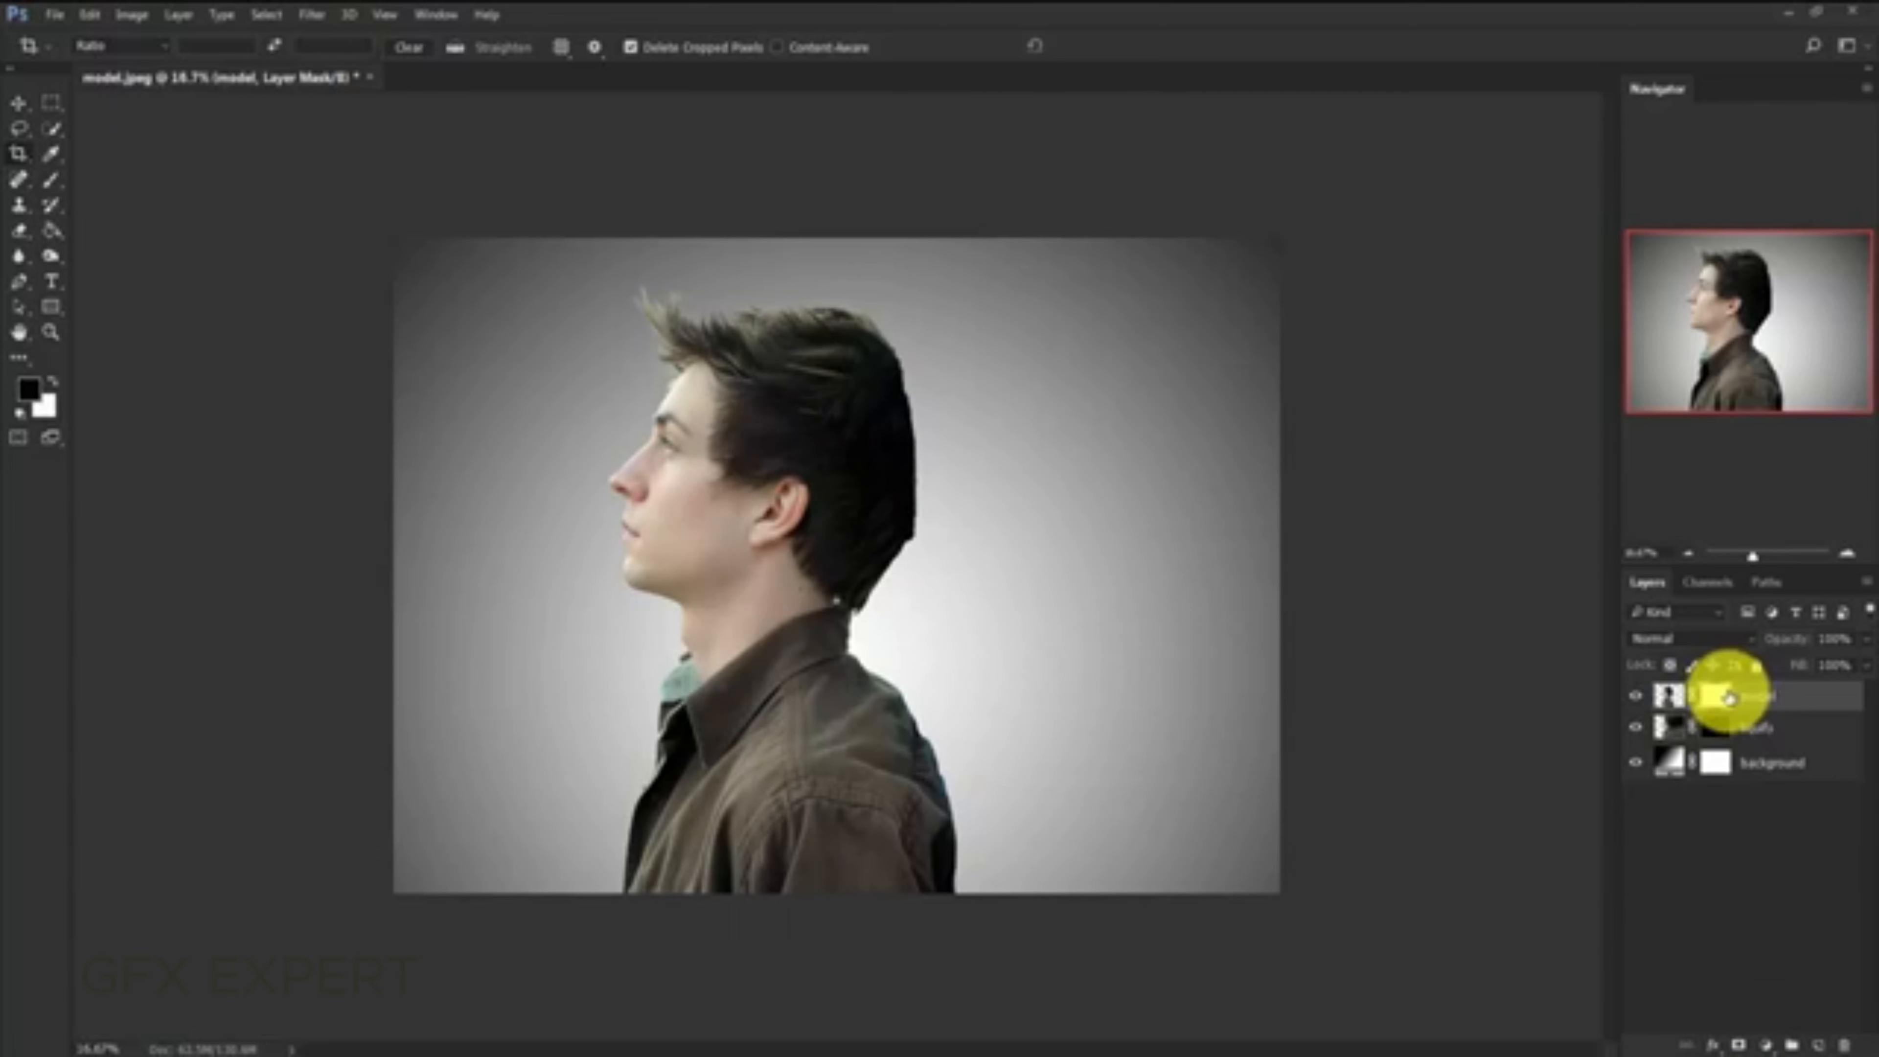
- Activate the Brush tool and load the brush.abr file into the brush presets
{"action": "left_click", "coordinate": [53, 180]}
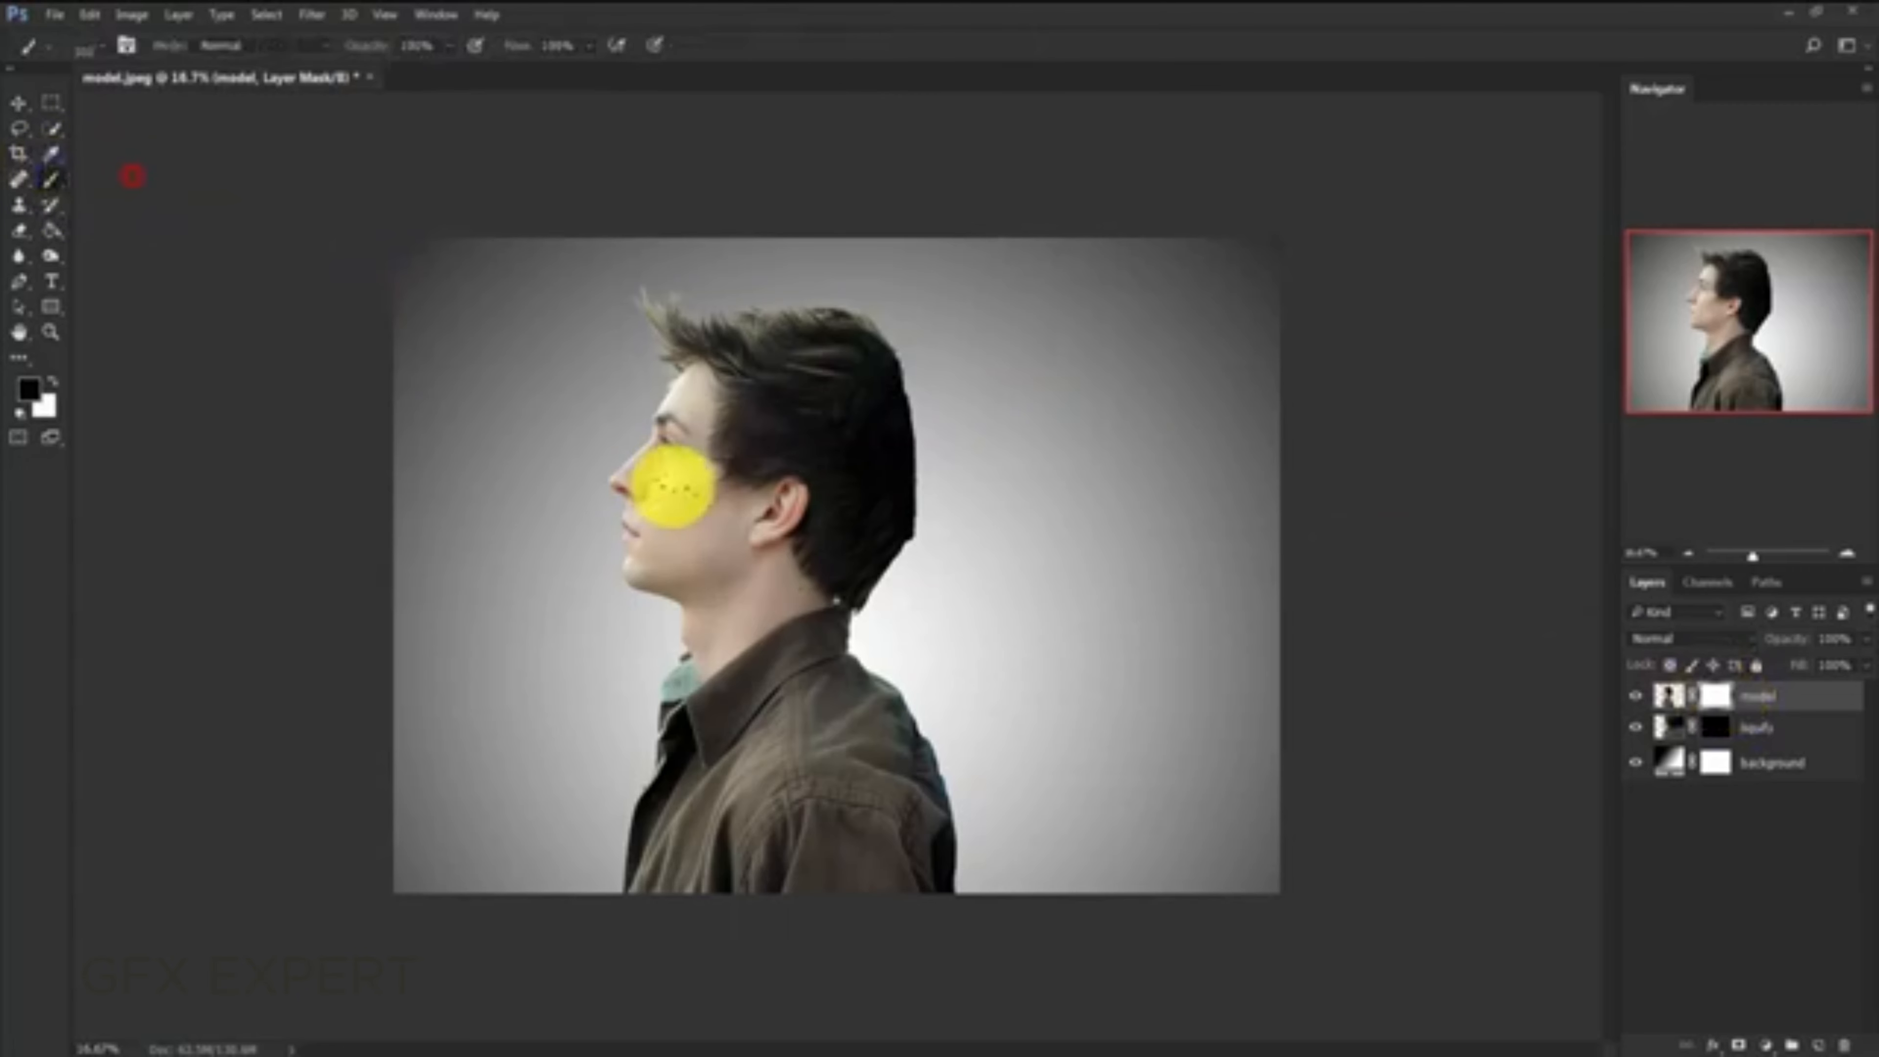
{"action": "right_click", "coordinate": [731, 457]}
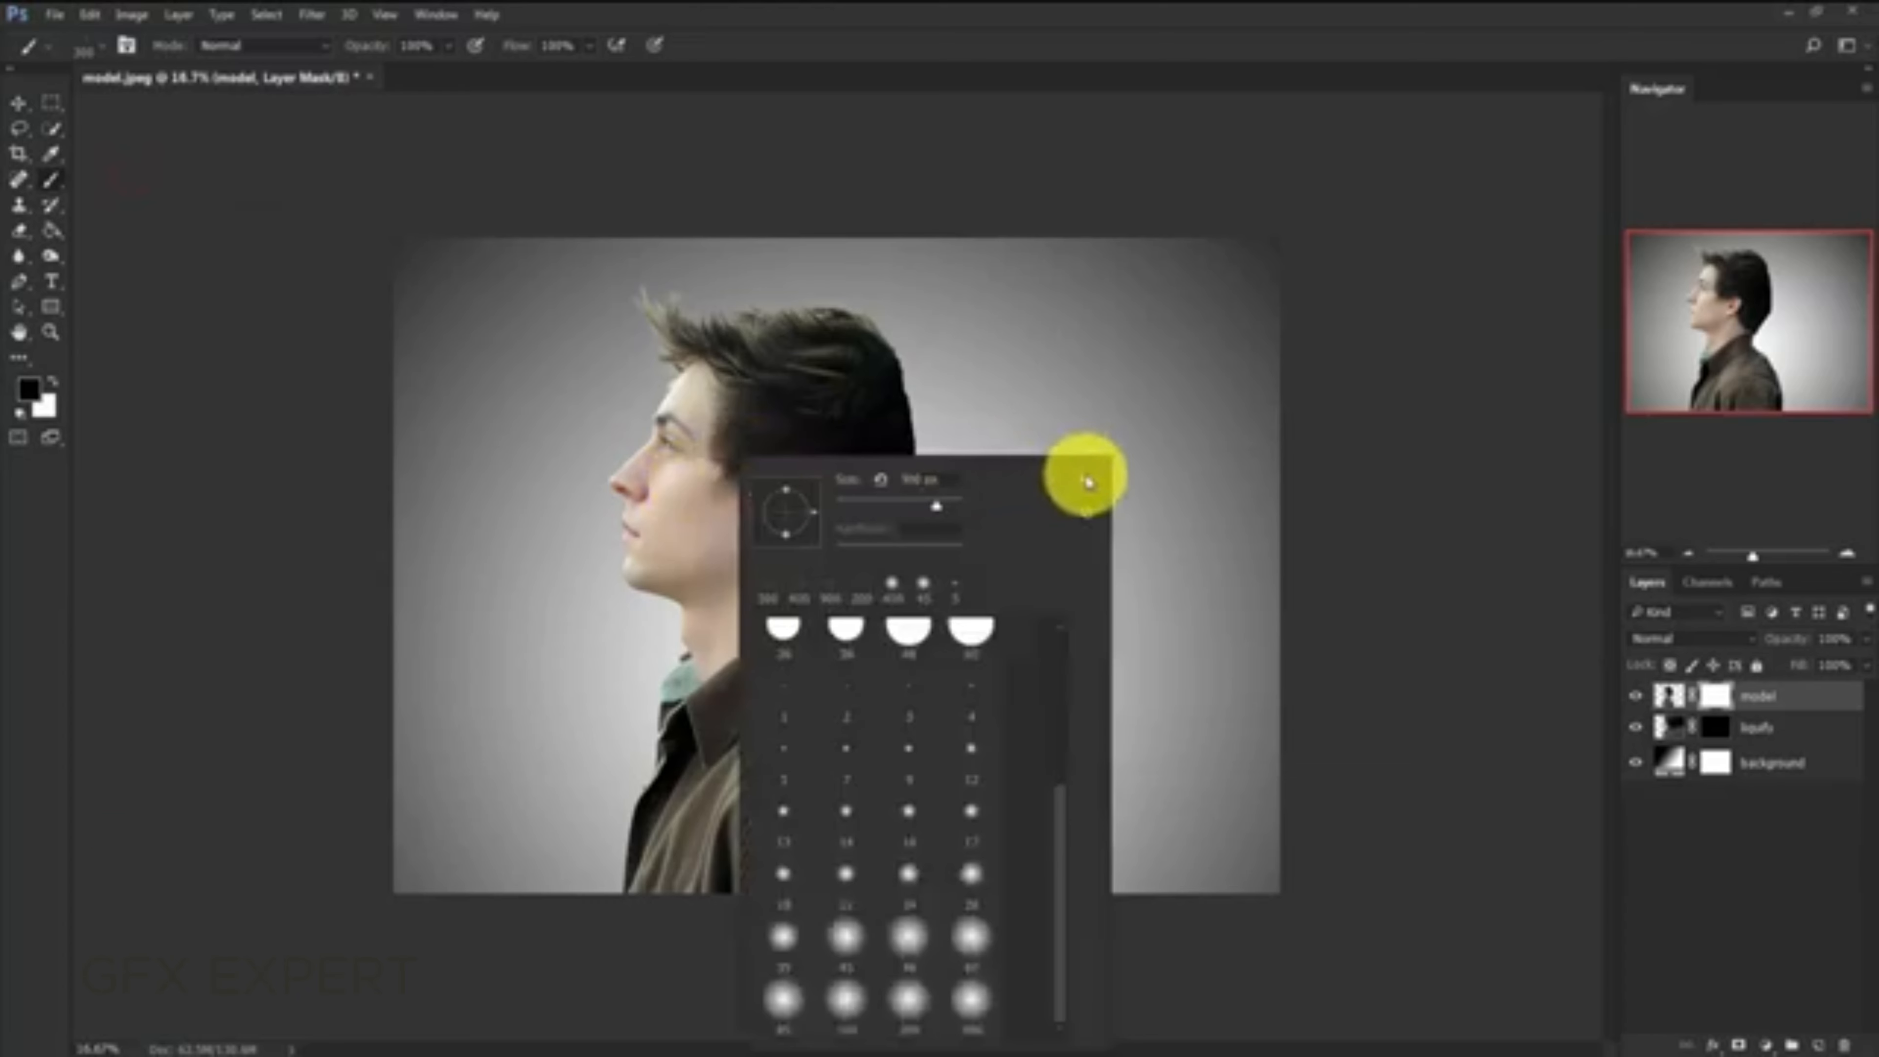
{"action": "left_click", "coordinate": [1087, 482]}
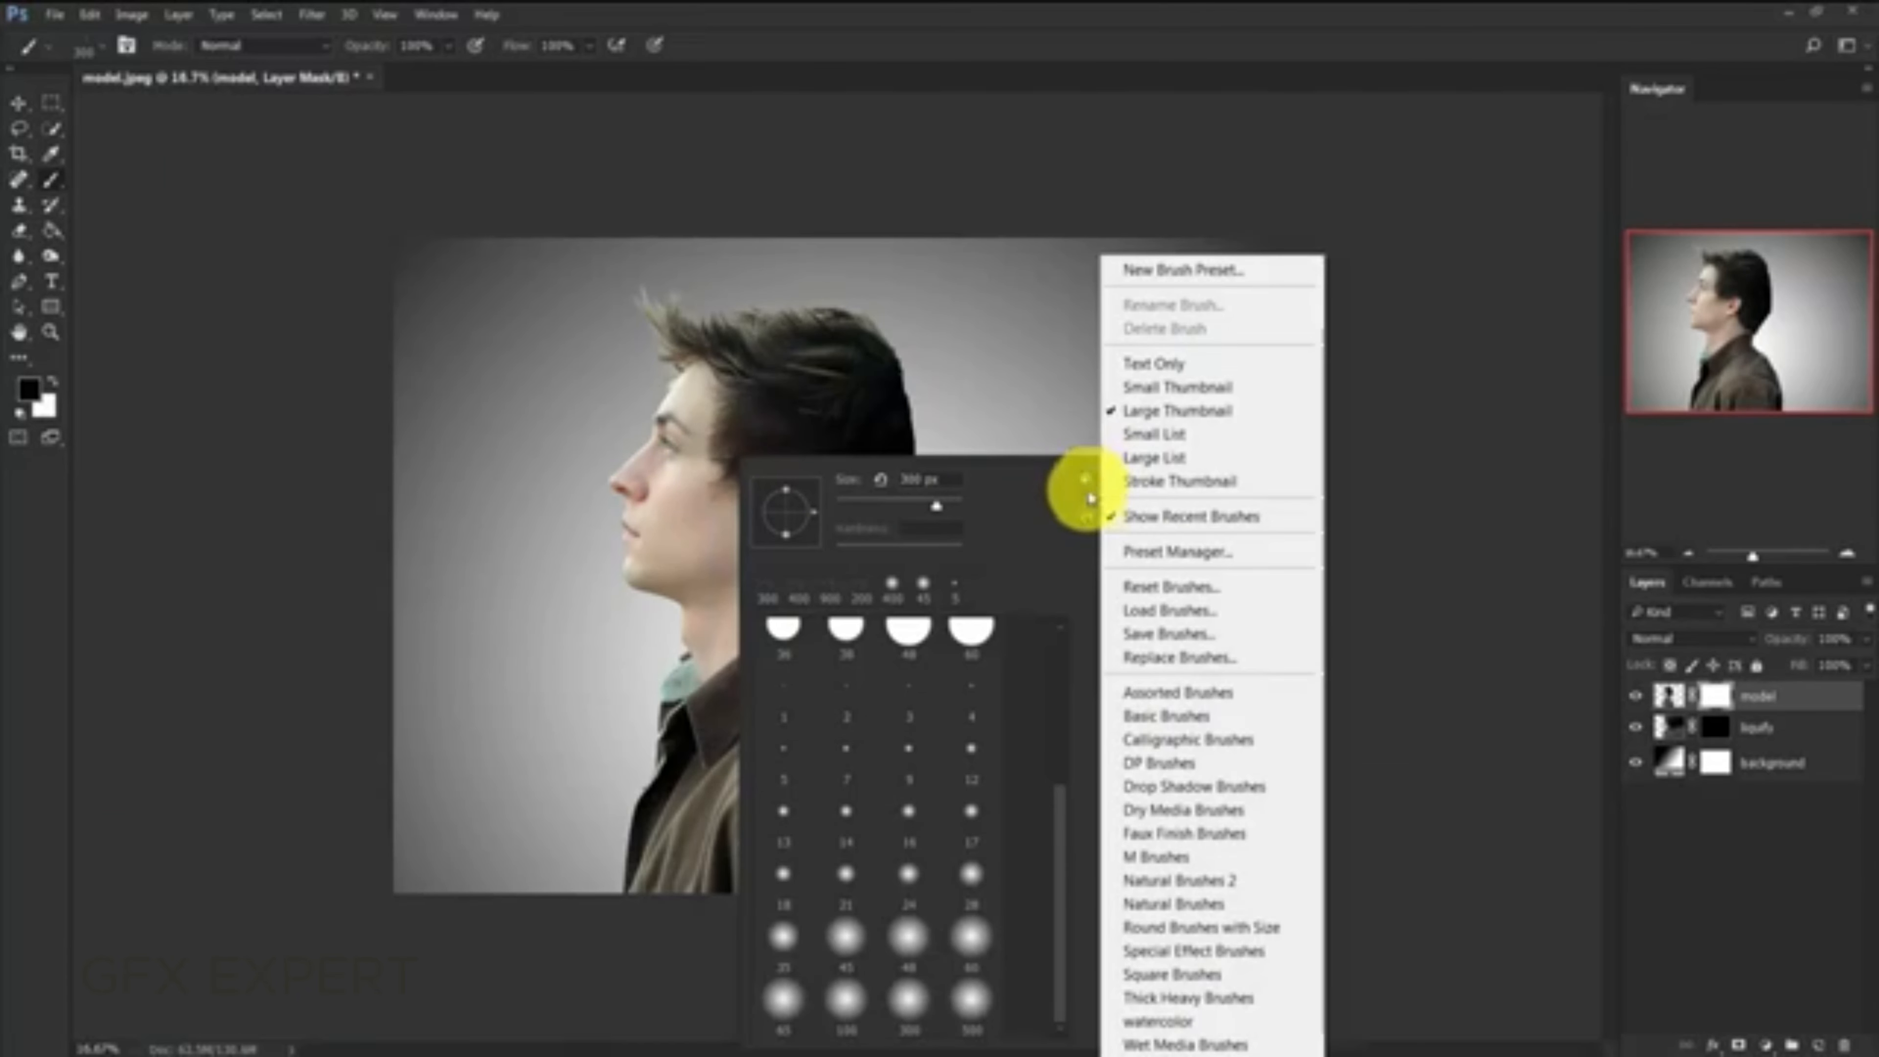
{"action": "left_click", "coordinate": [1237, 612]}
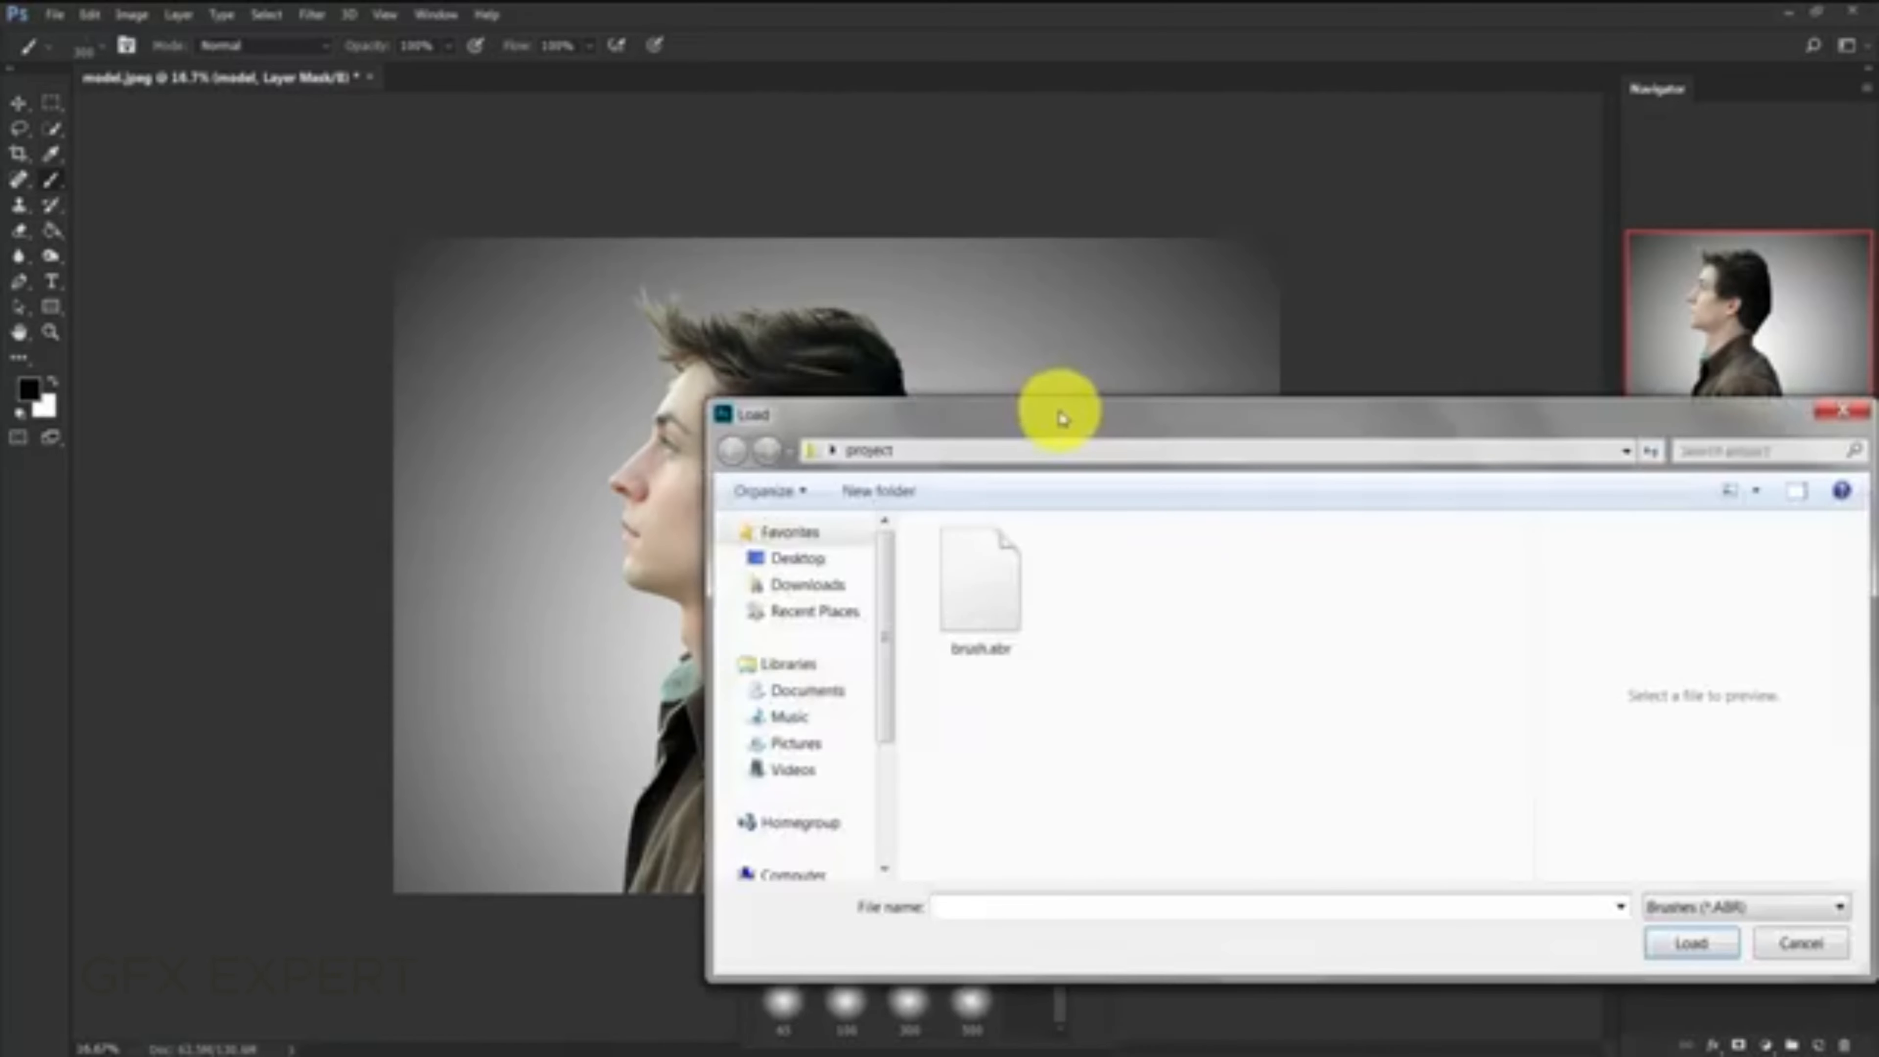
{"action": "left_click_drag", "start_coordinate": [1061, 409], "coordinate": [752, 274]}
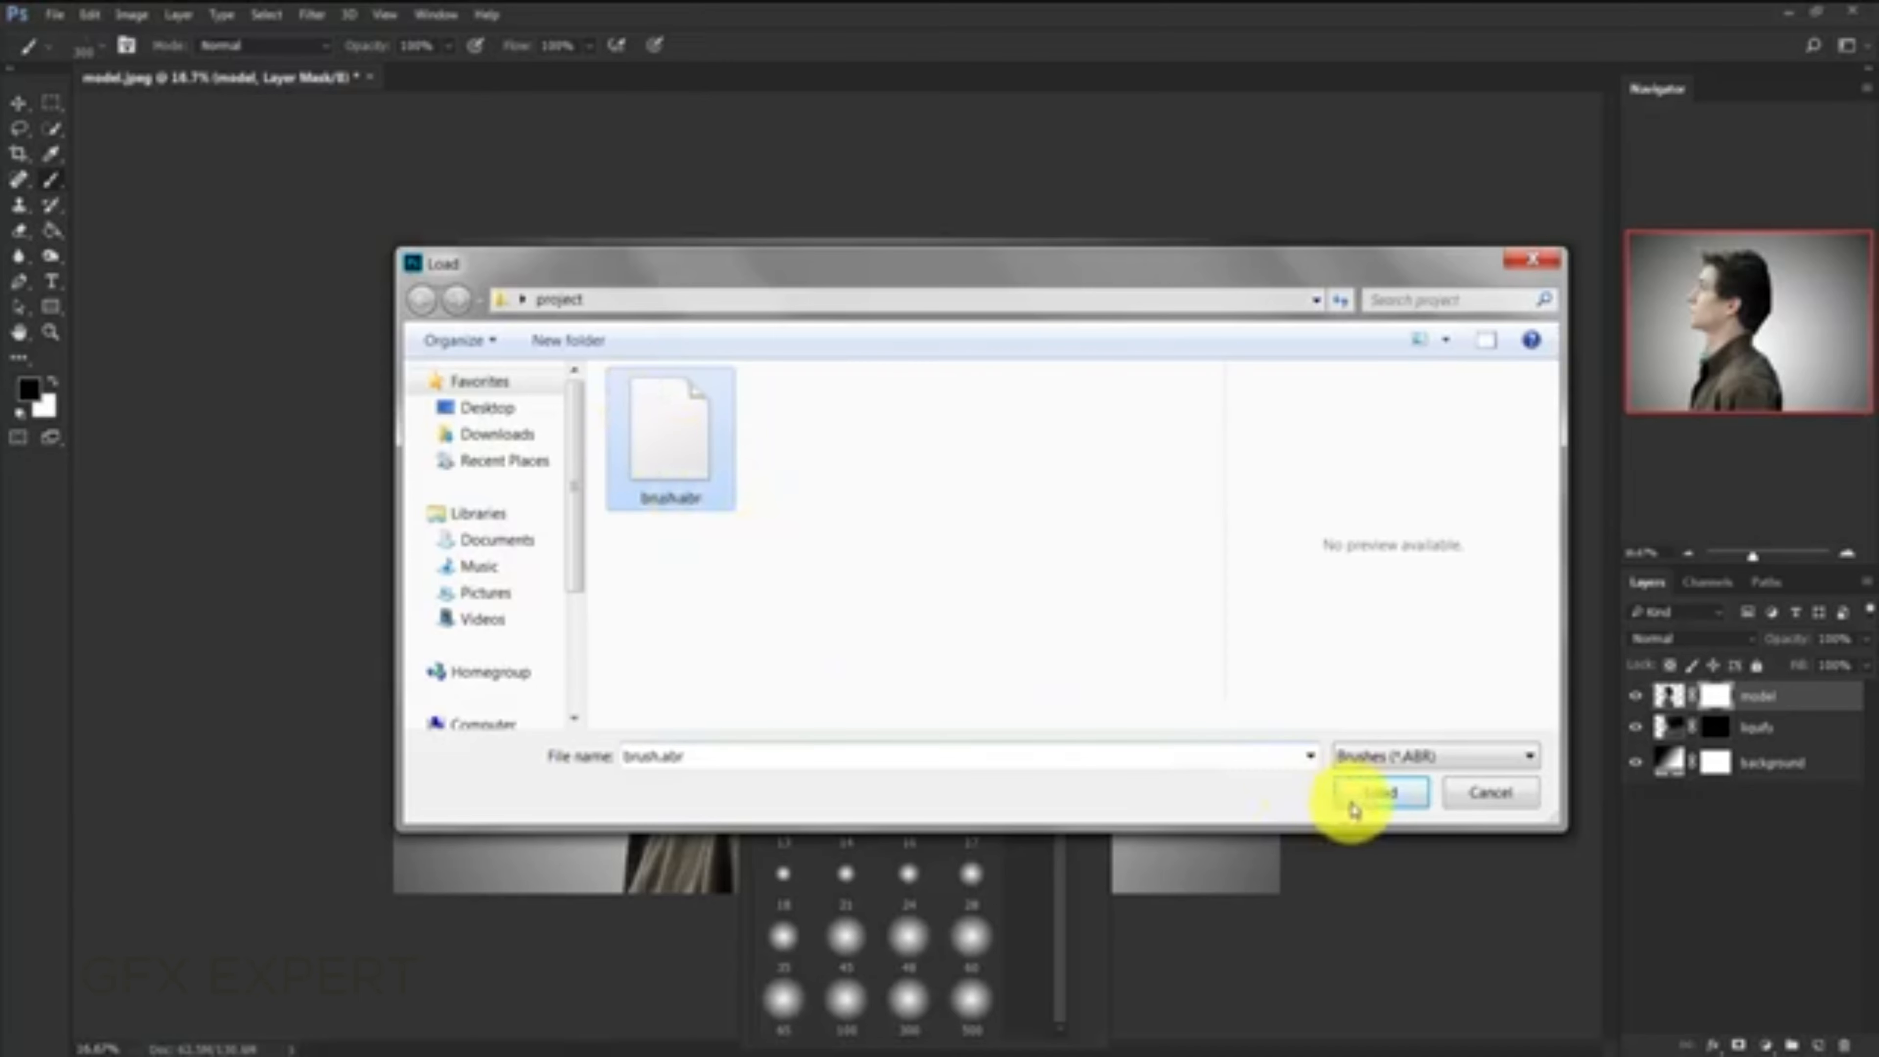
{"action": "left_click", "coordinate": [1377, 793]}
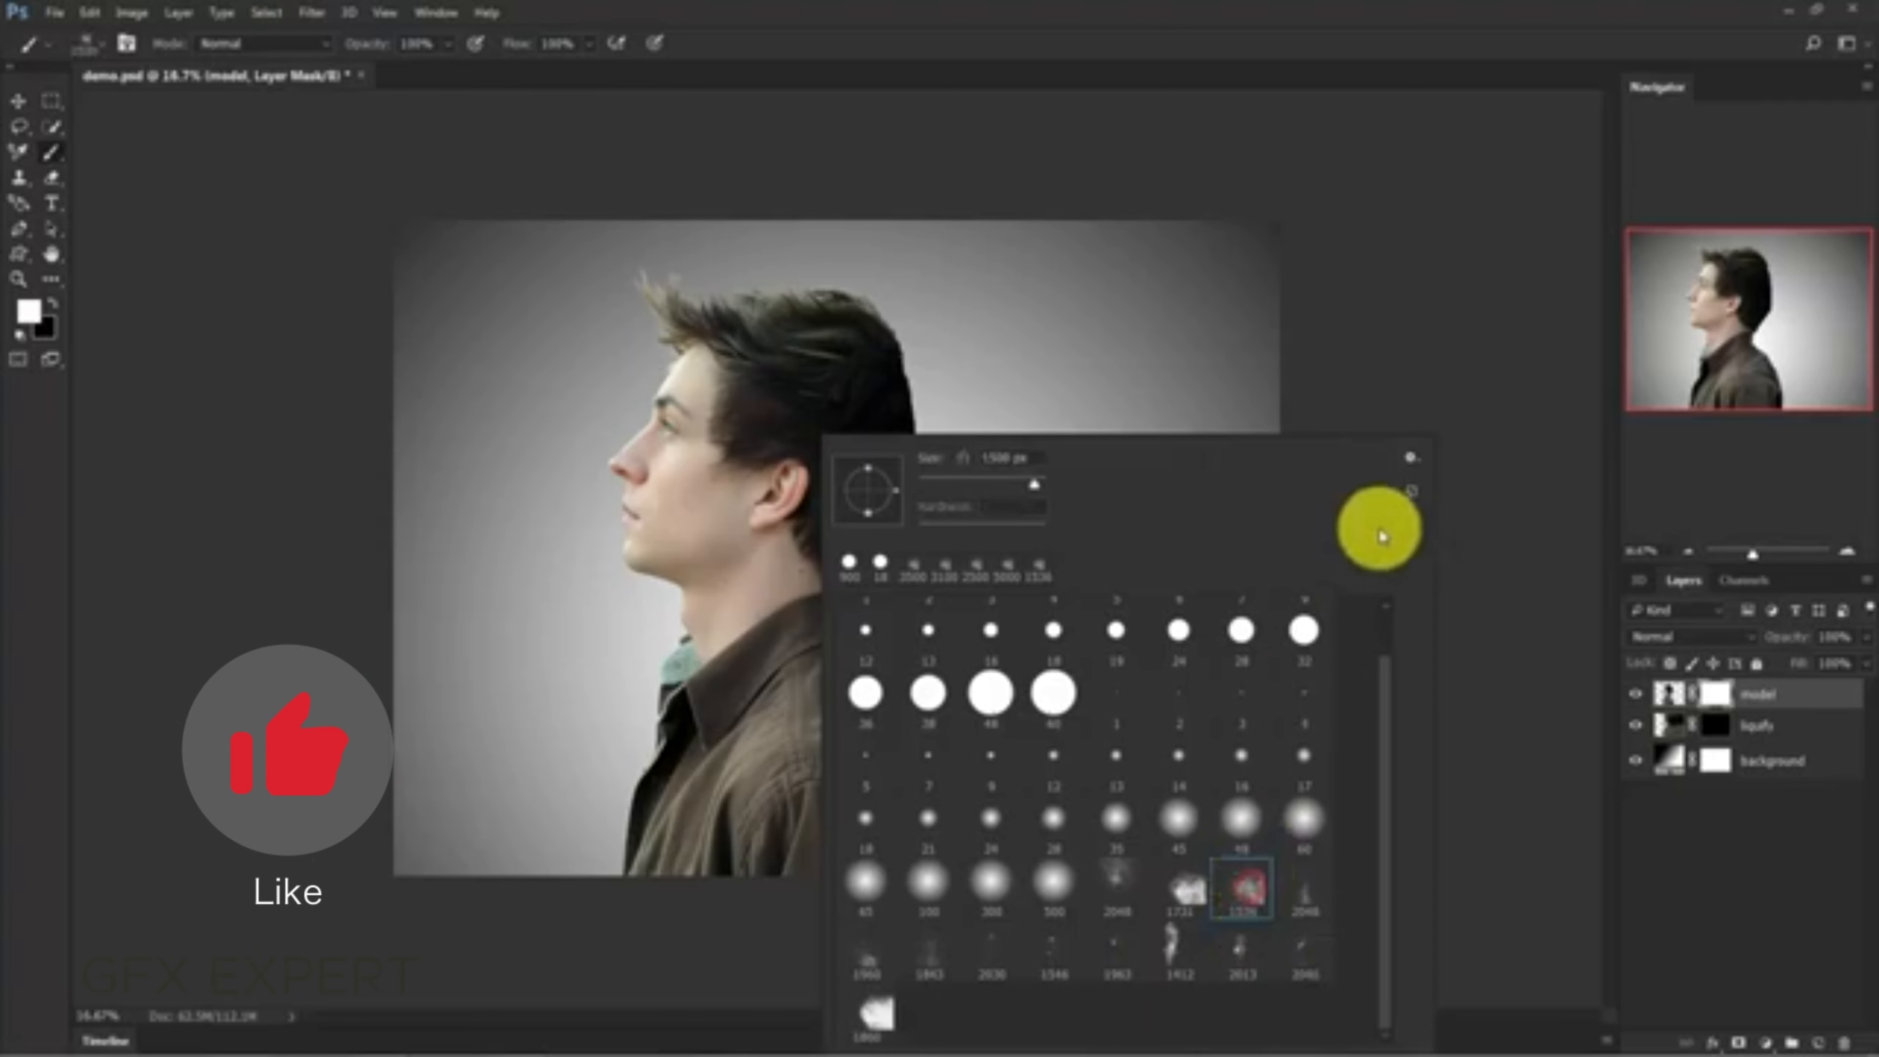
- Paint black with the 1536 px splatter brush on the model layer's mask along the shirt's back, neck and back of the head
{"action": "left_click", "coordinate": [1380, 303]}
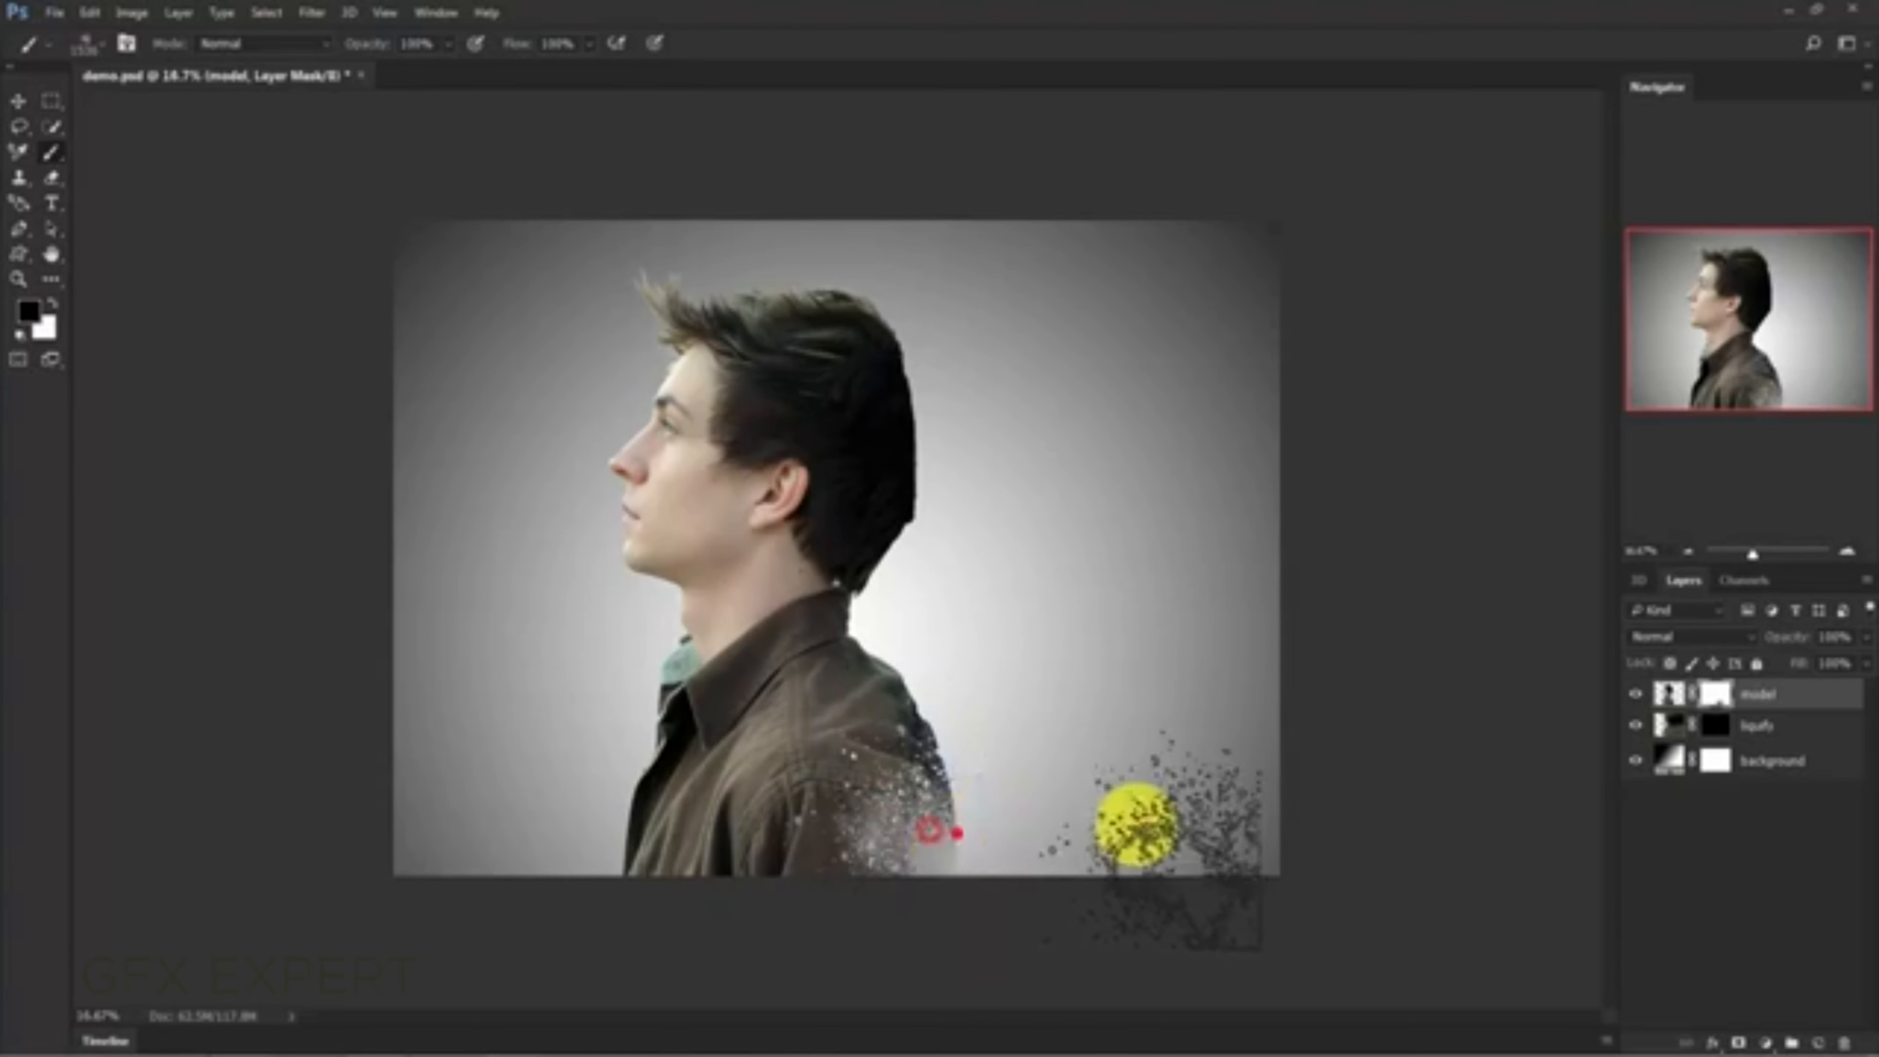
{"action": "mouse_move", "coordinate": [855, 717]}
{"action": "left_mouse_down"}
{"action": "mouse_move", "coordinate": [941, 757]}
{"action": "mouse_move", "coordinate": [922, 711]}
{"action": "mouse_move", "coordinate": [986, 789]}
{"action": "mouse_move", "coordinate": [898, 654]}
{"action": "mouse_move", "coordinate": [995, 767]}
{"action": "mouse_move", "coordinate": [838, 565]}
{"action": "mouse_move", "coordinate": [814, 585]}
{"action": "mouse_move", "coordinate": [913, 633]}
{"action": "mouse_move", "coordinate": [1012, 576]}
{"action": "mouse_move", "coordinate": [843, 501]}
{"action": "mouse_move", "coordinate": [912, 557]}
{"action": "mouse_move", "coordinate": [880, 565]}
{"action": "mouse_move", "coordinate": [895, 609]}
{"action": "mouse_move", "coordinate": [839, 417]}
{"action": "mouse_move", "coordinate": [901, 445]}
{"action": "mouse_move", "coordinate": [906, 487]}
{"action": "mouse_move", "coordinate": [847, 529]}
{"action": "mouse_move", "coordinate": [860, 557]}
{"action": "mouse_move", "coordinate": [836, 589]}
{"action": "mouse_move", "coordinate": [1054, 631]}
{"action": "mouse_move", "coordinate": [925, 396]}
{"action": "mouse_move", "coordinate": [812, 362]}
{"action": "mouse_move", "coordinate": [897, 406]}
{"action": "mouse_move", "coordinate": [860, 477]}
{"action": "left_mouse_up"}
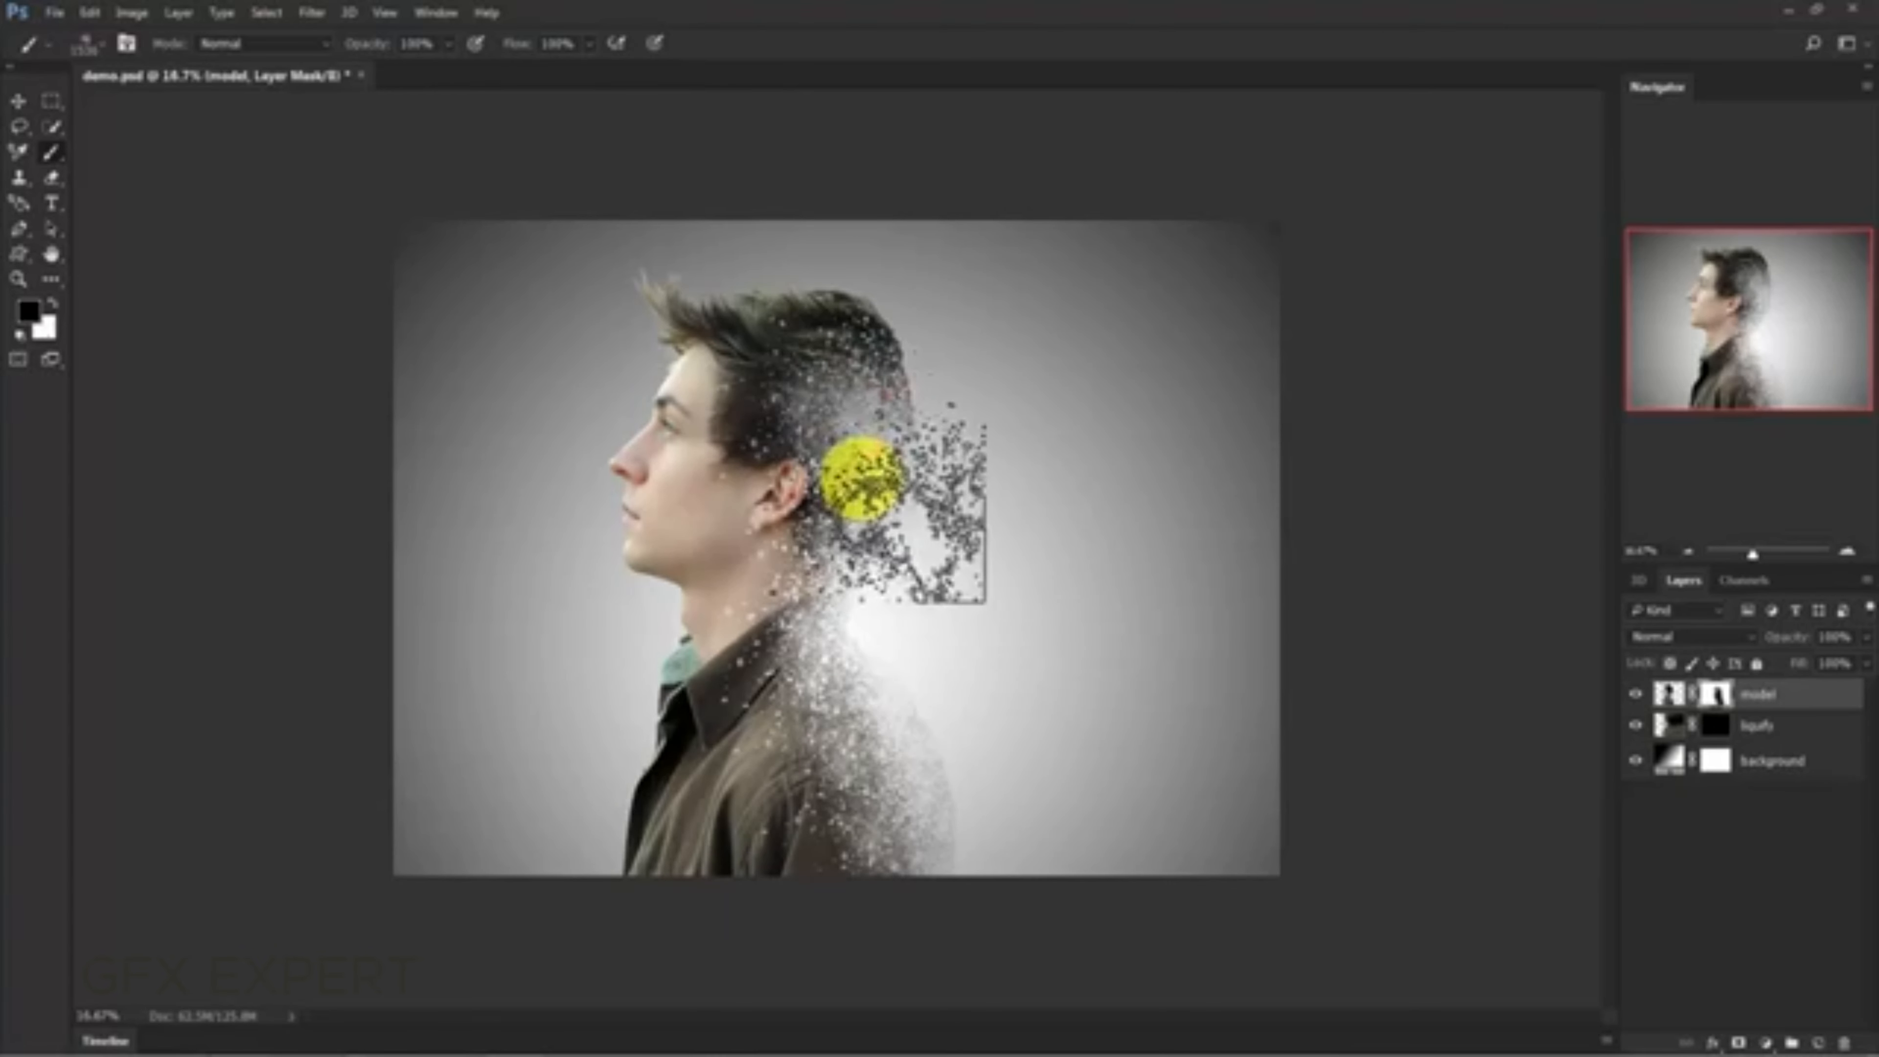
- Rotate the splatter brush tip and dab black over the top and back of the hair on the model layer's mask
{"action": "right_click", "coordinate": [836, 364]}
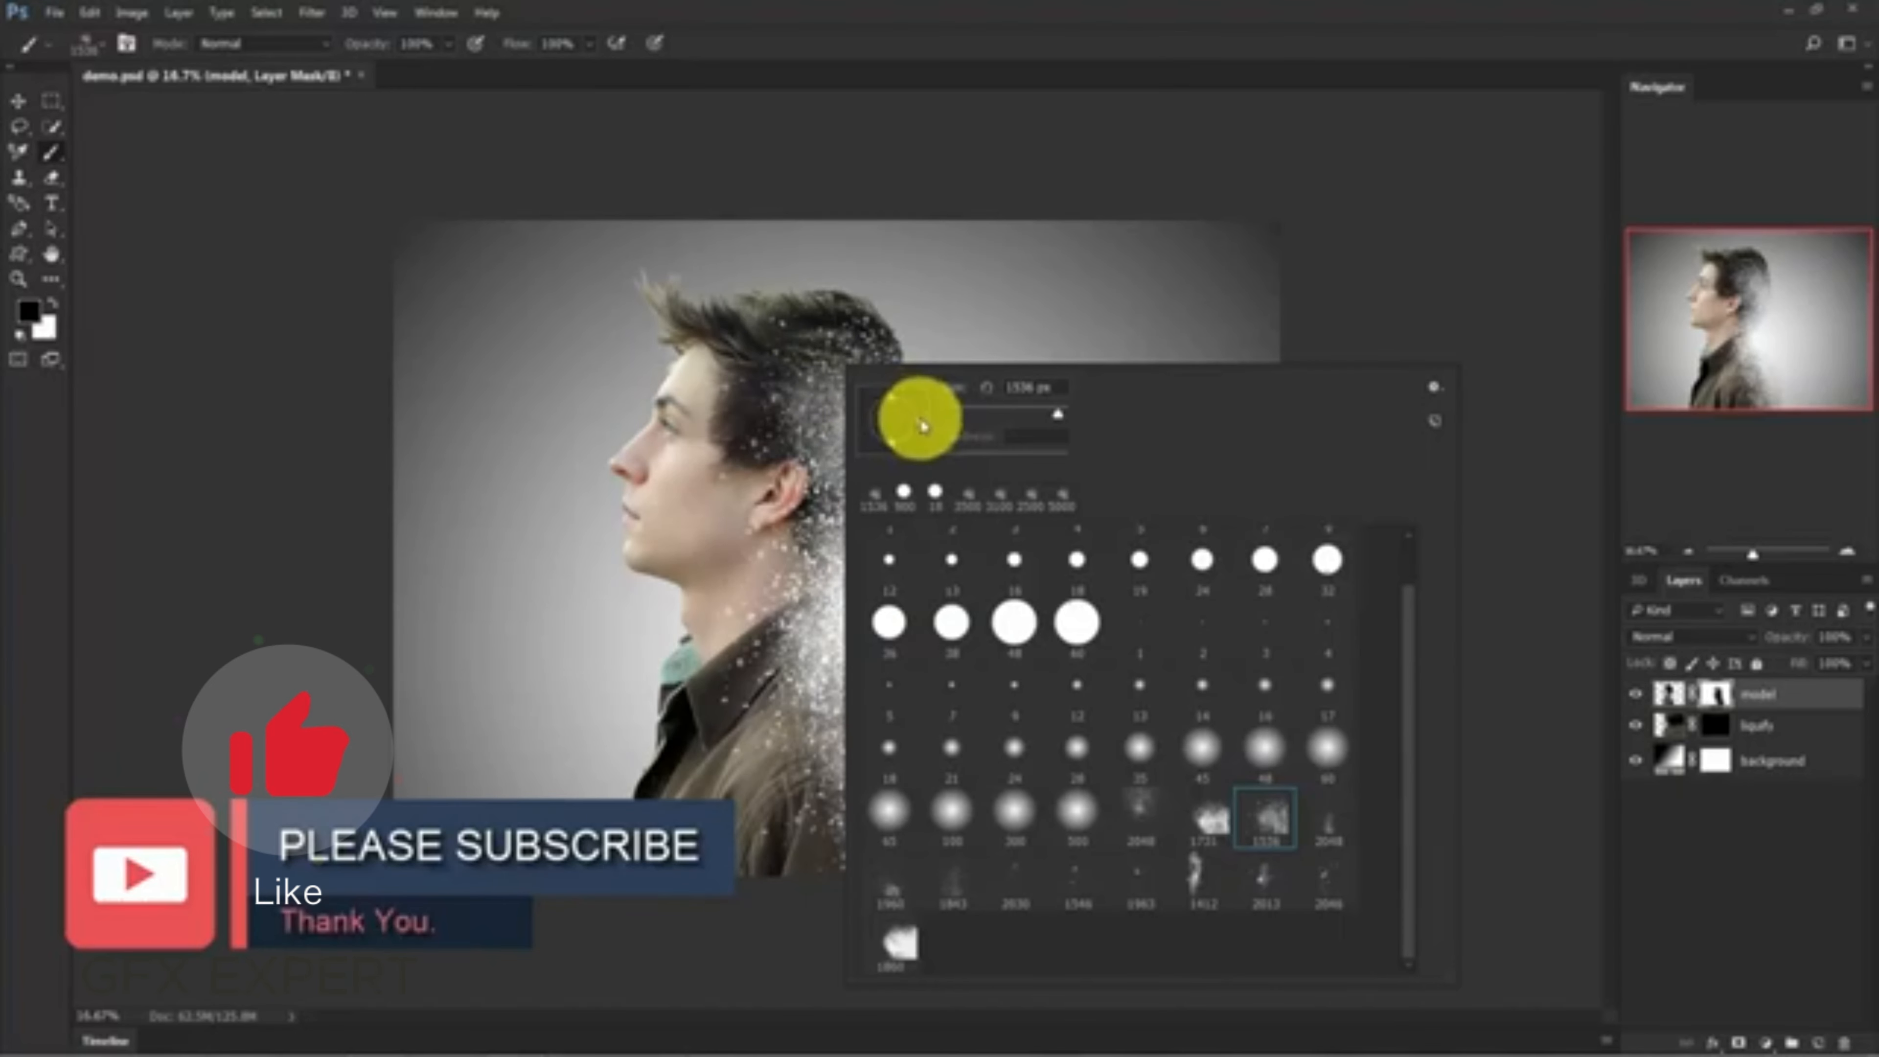
{"action": "mouse_move", "coordinate": [924, 402]}
{"action": "left_mouse_down"}
{"action": "mouse_move", "coordinate": [915, 347]}
{"action": "mouse_move", "coordinate": [872, 287]}
{"action": "mouse_move", "coordinate": [797, 296]}
{"action": "mouse_move", "coordinate": [762, 333]}
{"action": "left_mouse_up"}
{"action": "left_click", "coordinate": [762, 333]}
{"action": "left_click", "coordinate": [834, 304]}
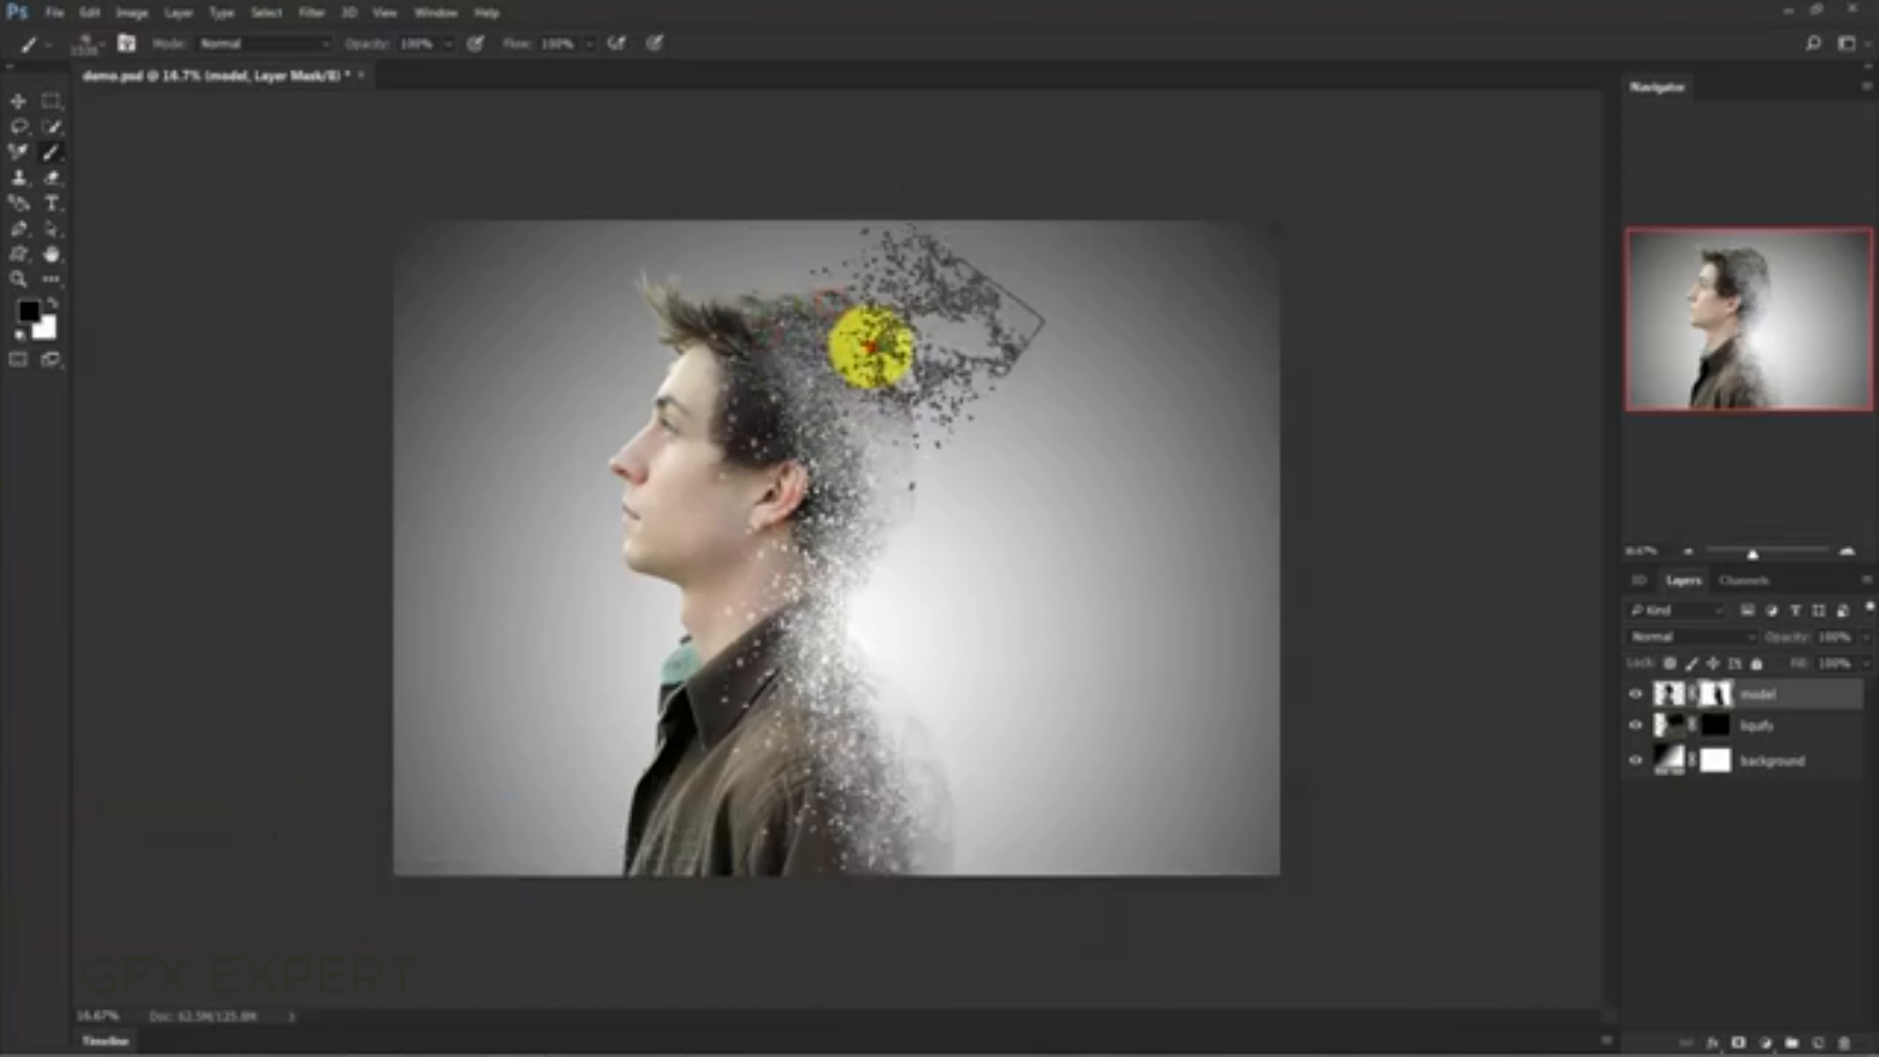
{"action": "left_click", "coordinate": [870, 348]}
{"action": "left_click", "coordinate": [828, 379]}
{"action": "left_click", "coordinate": [872, 399]}
{"action": "left_click", "coordinate": [746, 302]}
{"action": "left_click", "coordinate": [688, 302]}
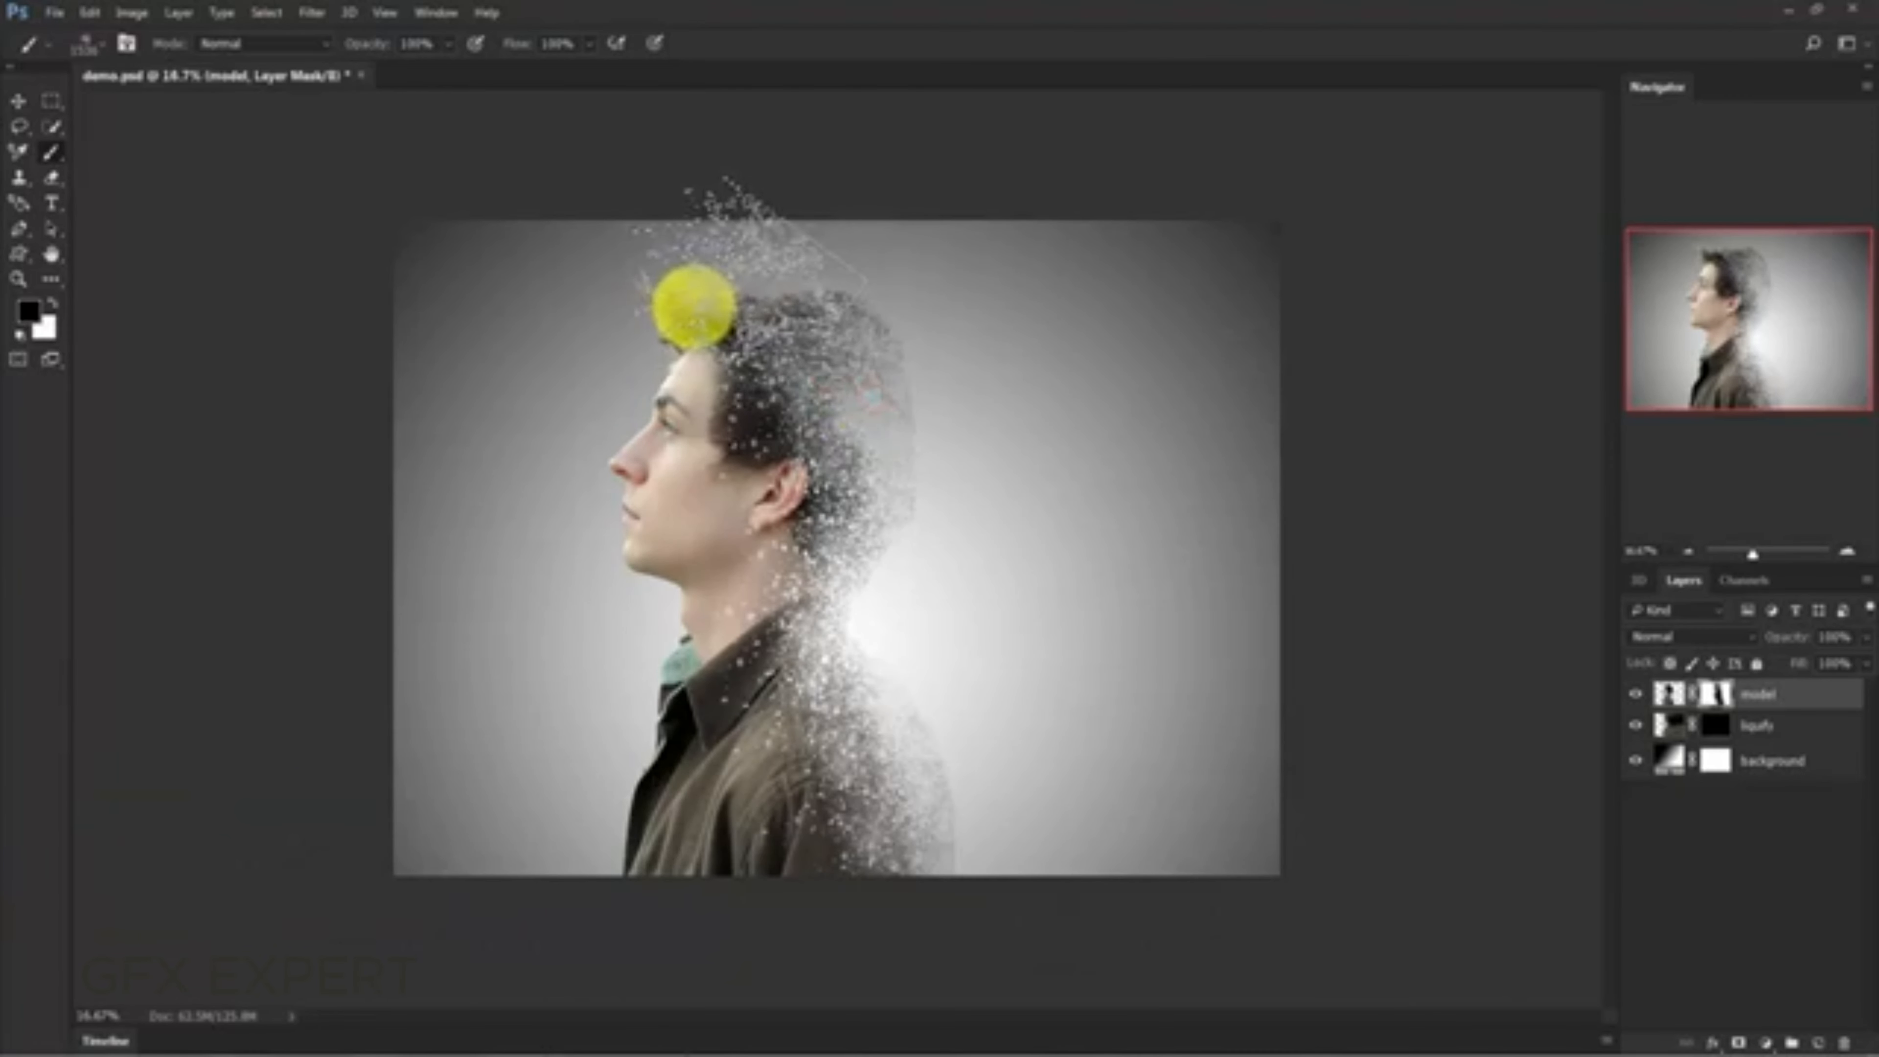
{"action": "left_click", "coordinate": [744, 306]}
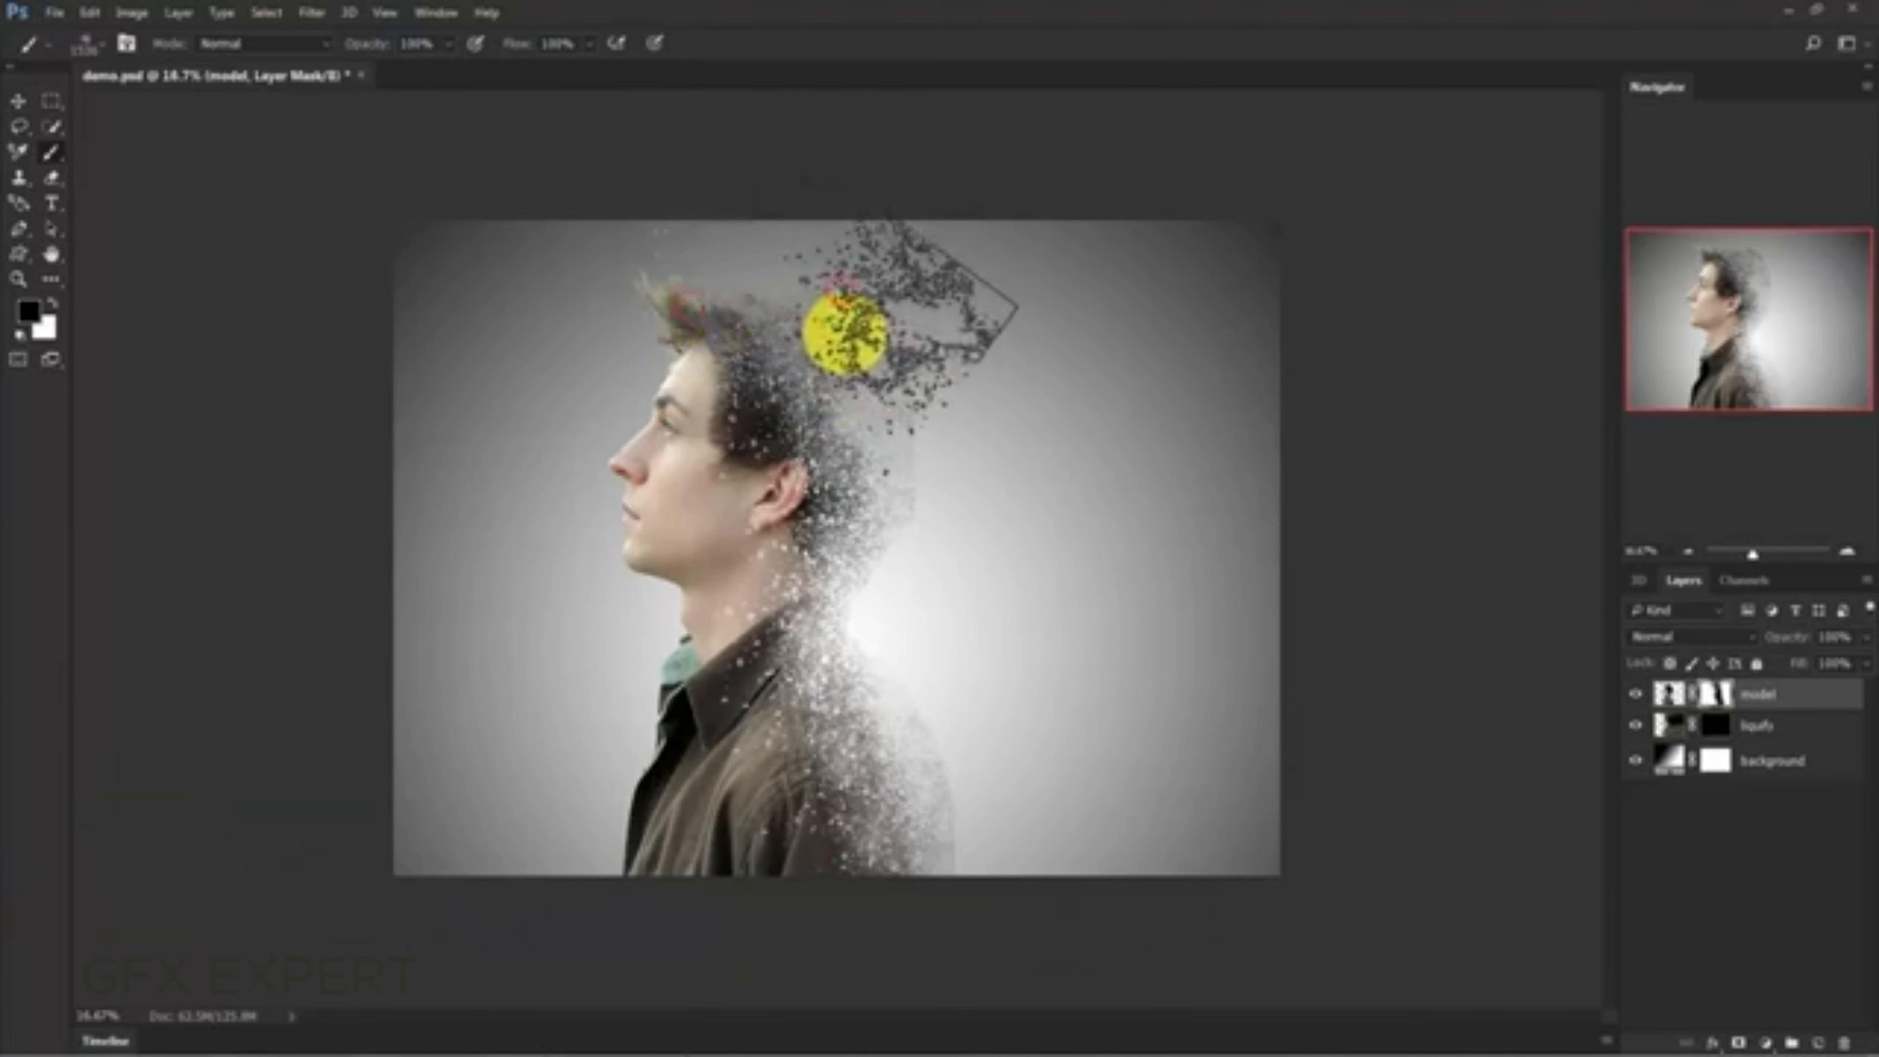
{"action": "left_click", "coordinate": [844, 334]}
{"action": "left_click", "coordinate": [880, 409]}
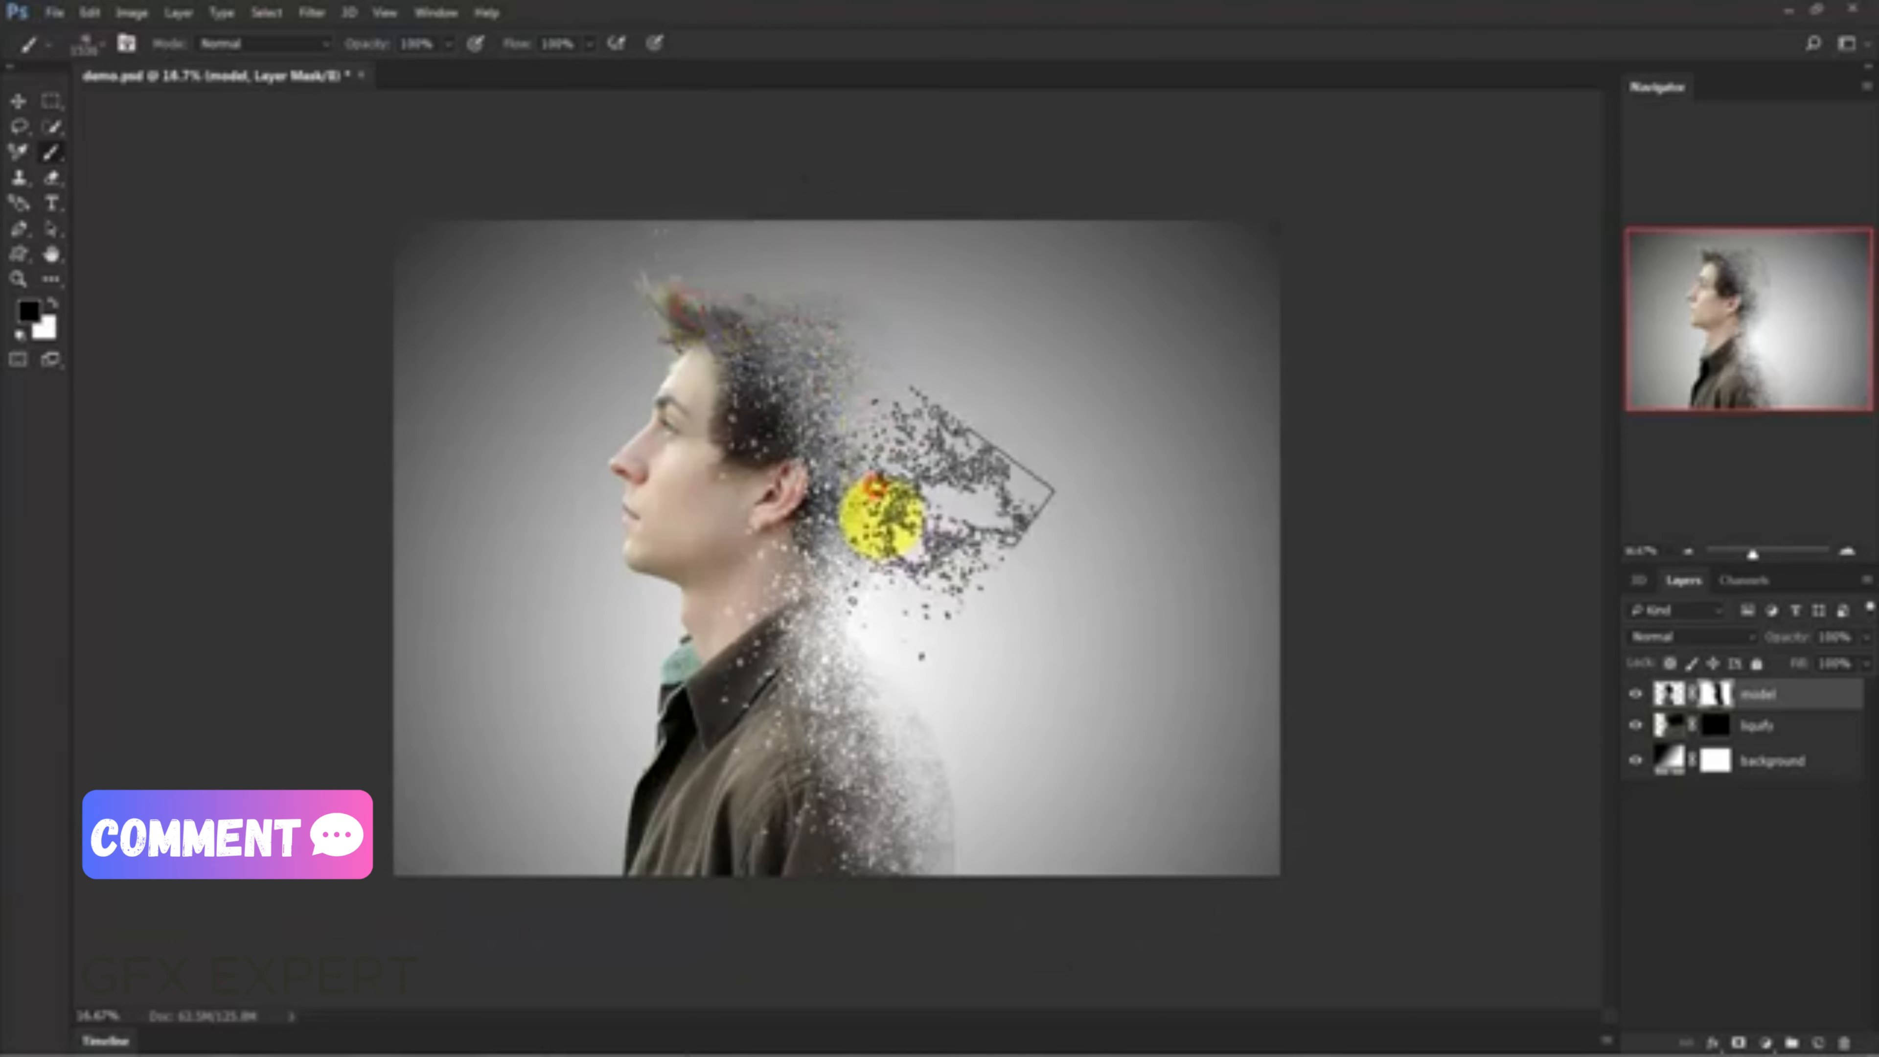
{"action": "left_click", "coordinate": [880, 516]}
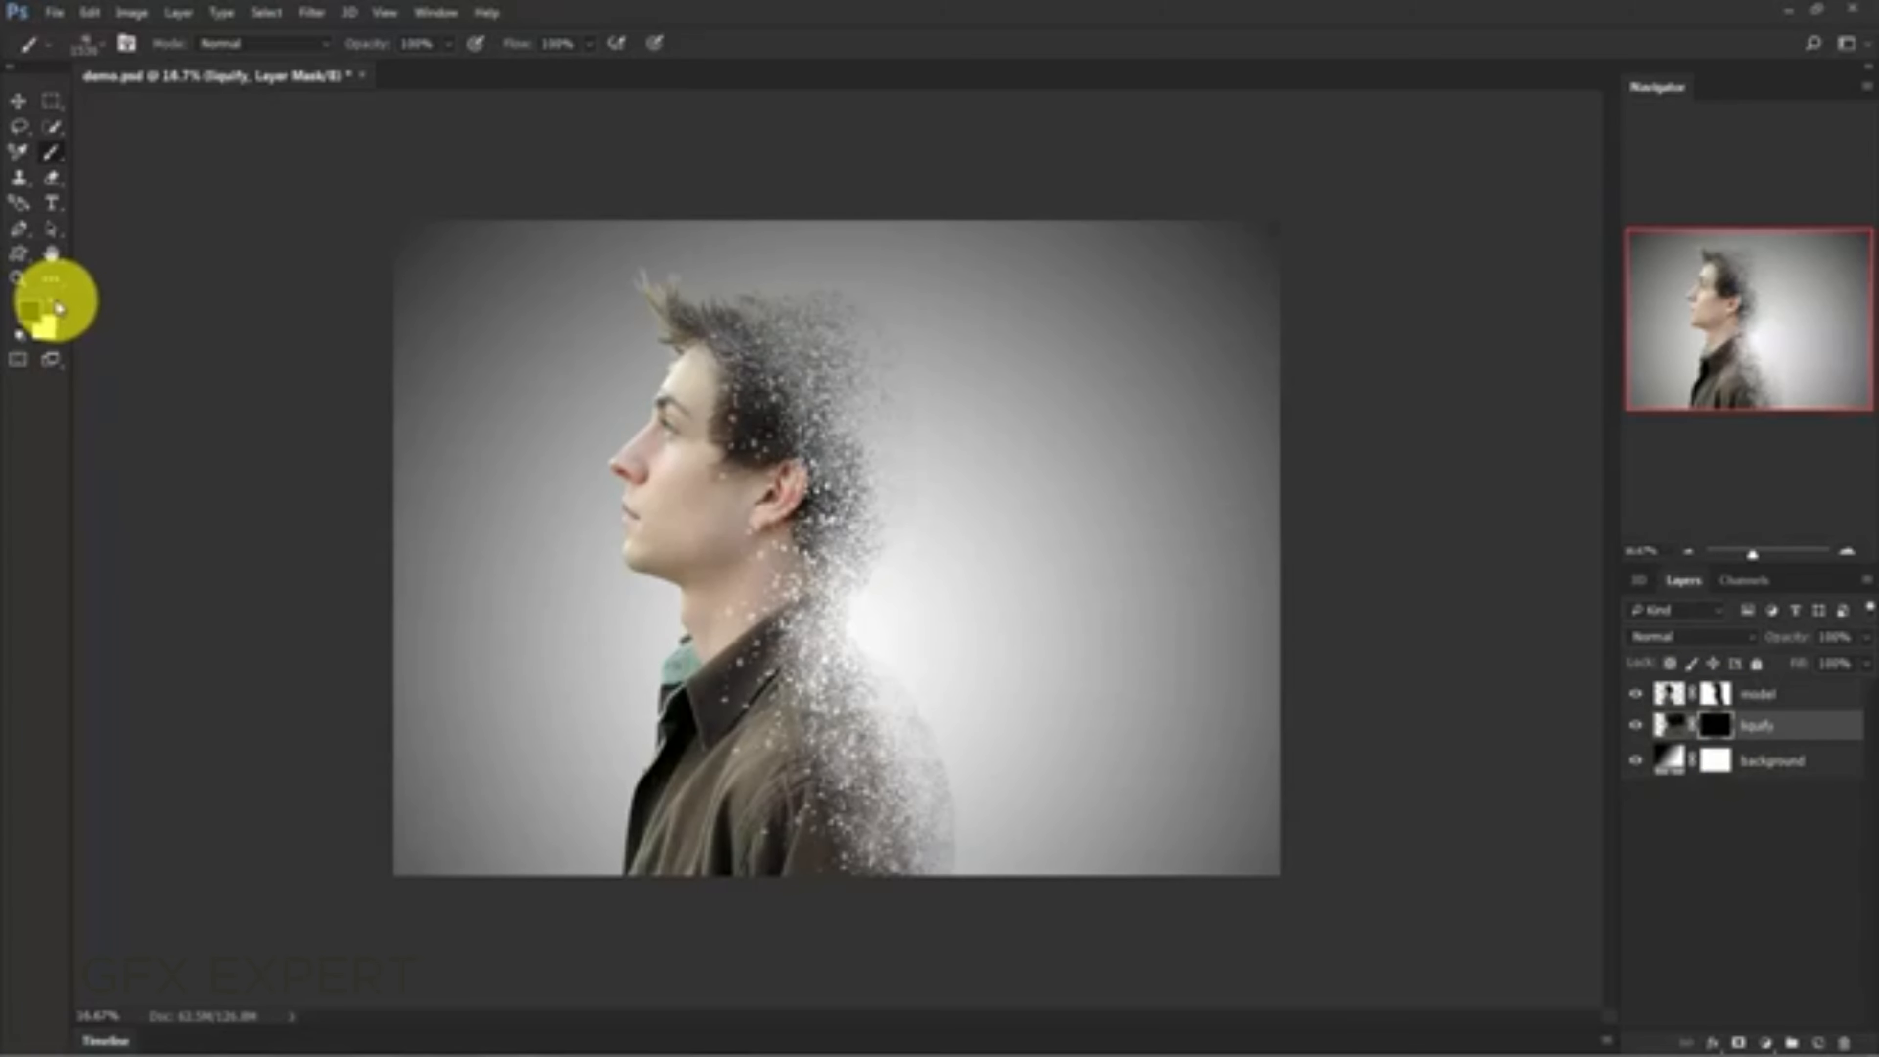
- Switch to white, rotate the 1536 px splatter tip, and dab on the liquify layer's mask behind the lower back of the shirt
{"action": "left_click", "coordinate": [57, 305]}
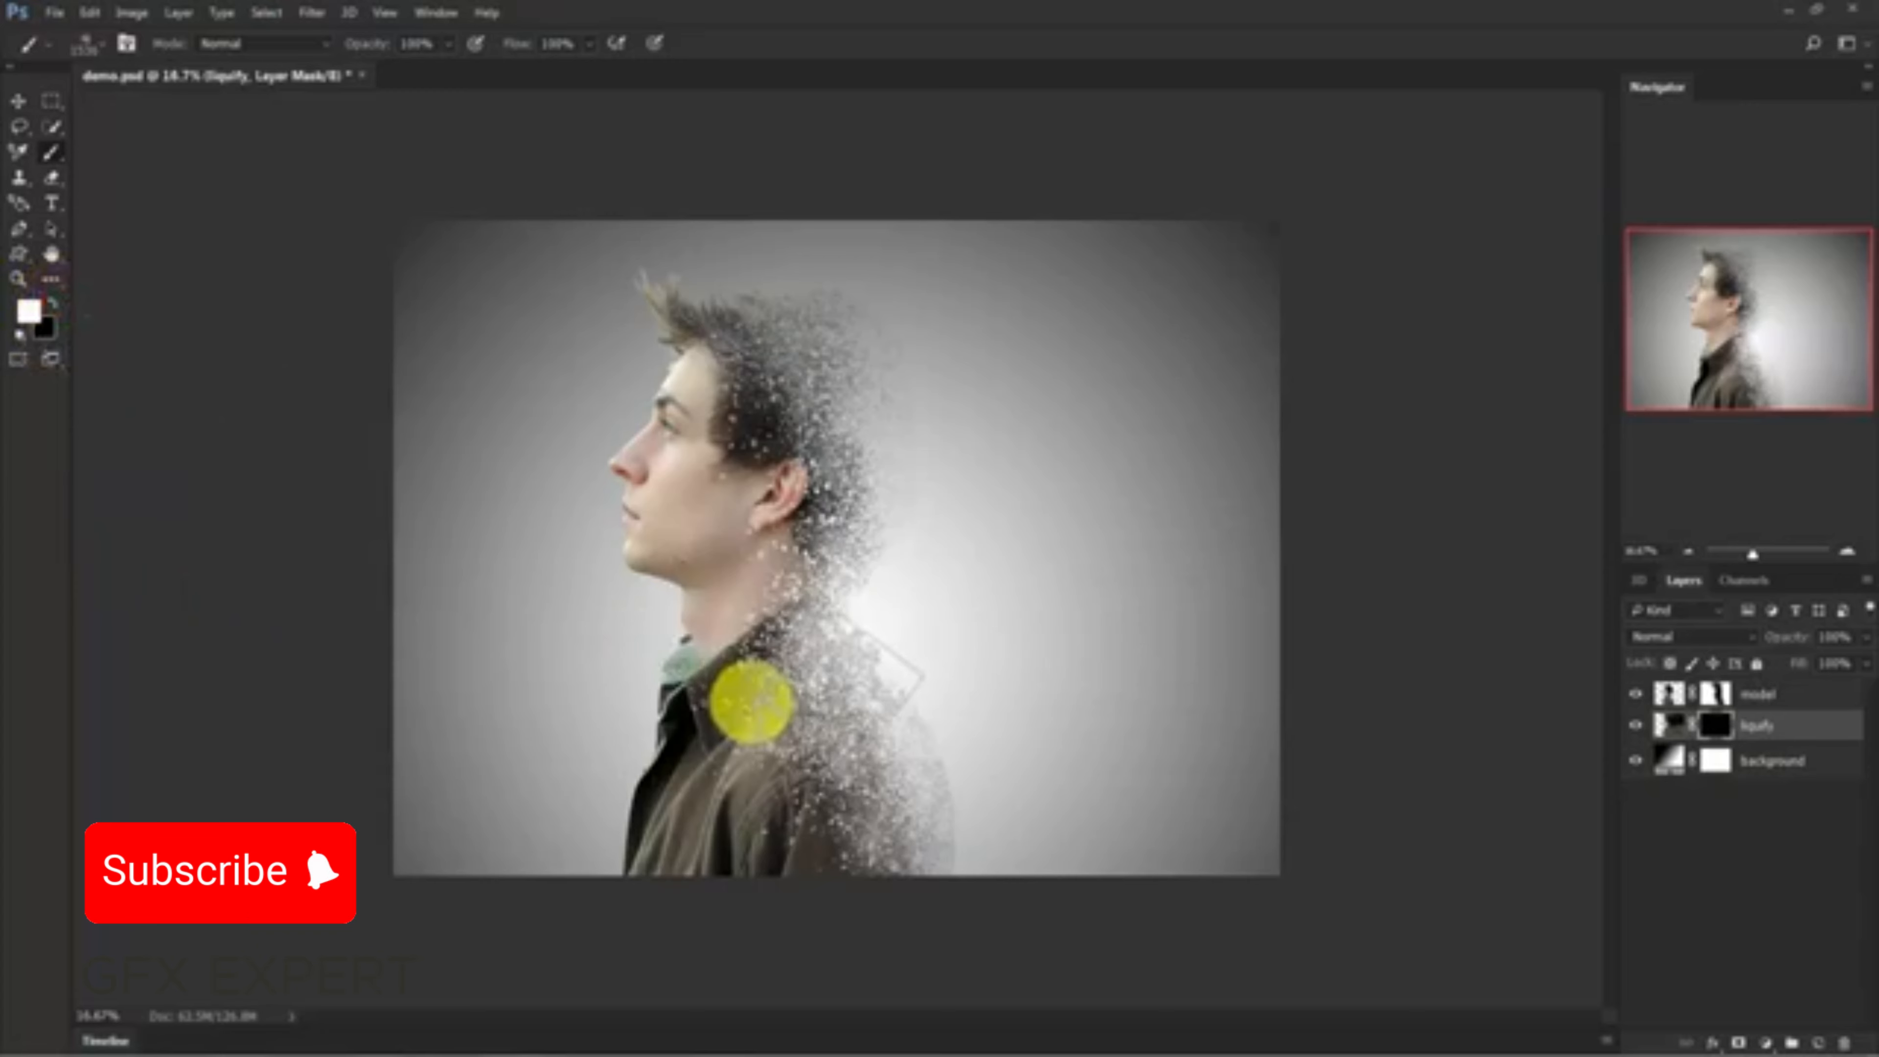
{"action": "right_click", "coordinate": [750, 699]}
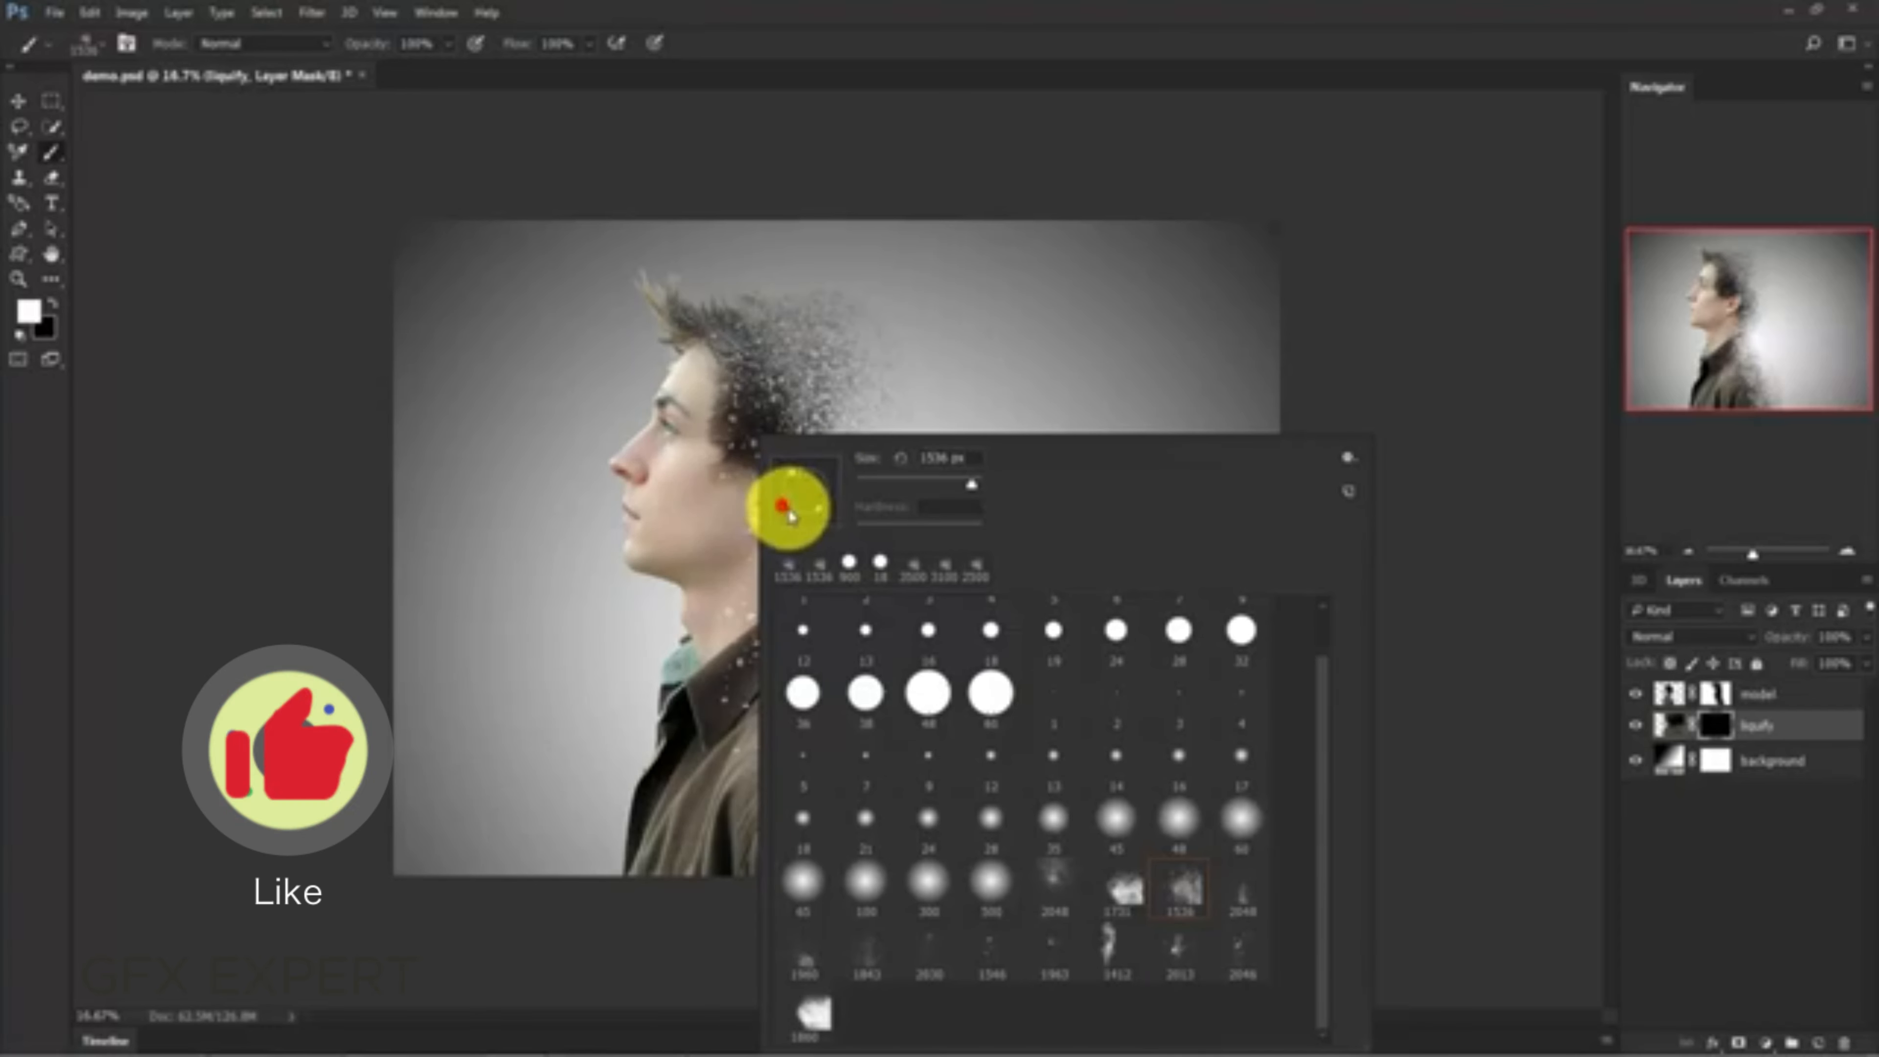
{"action": "left_click", "coordinate": [591, 695]}
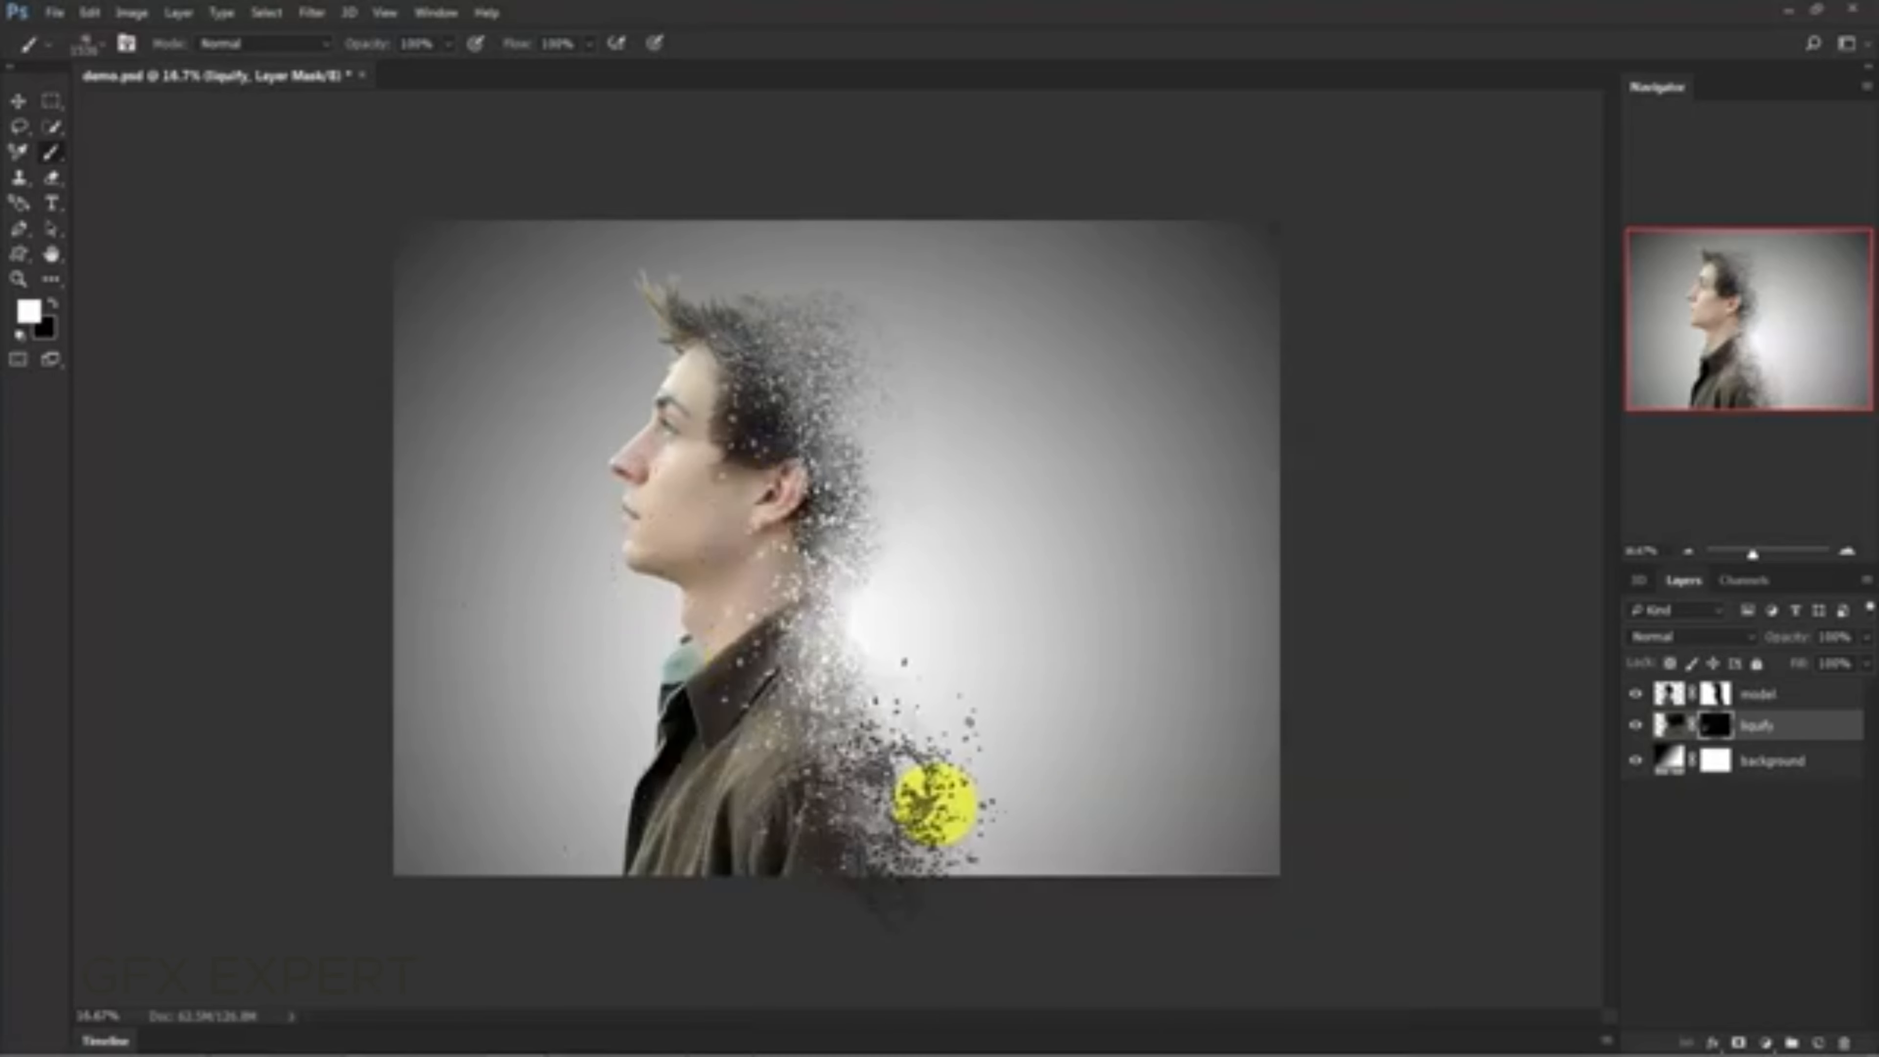
{"action": "left_click", "coordinate": [935, 804]}
{"action": "left_click", "coordinate": [972, 890]}
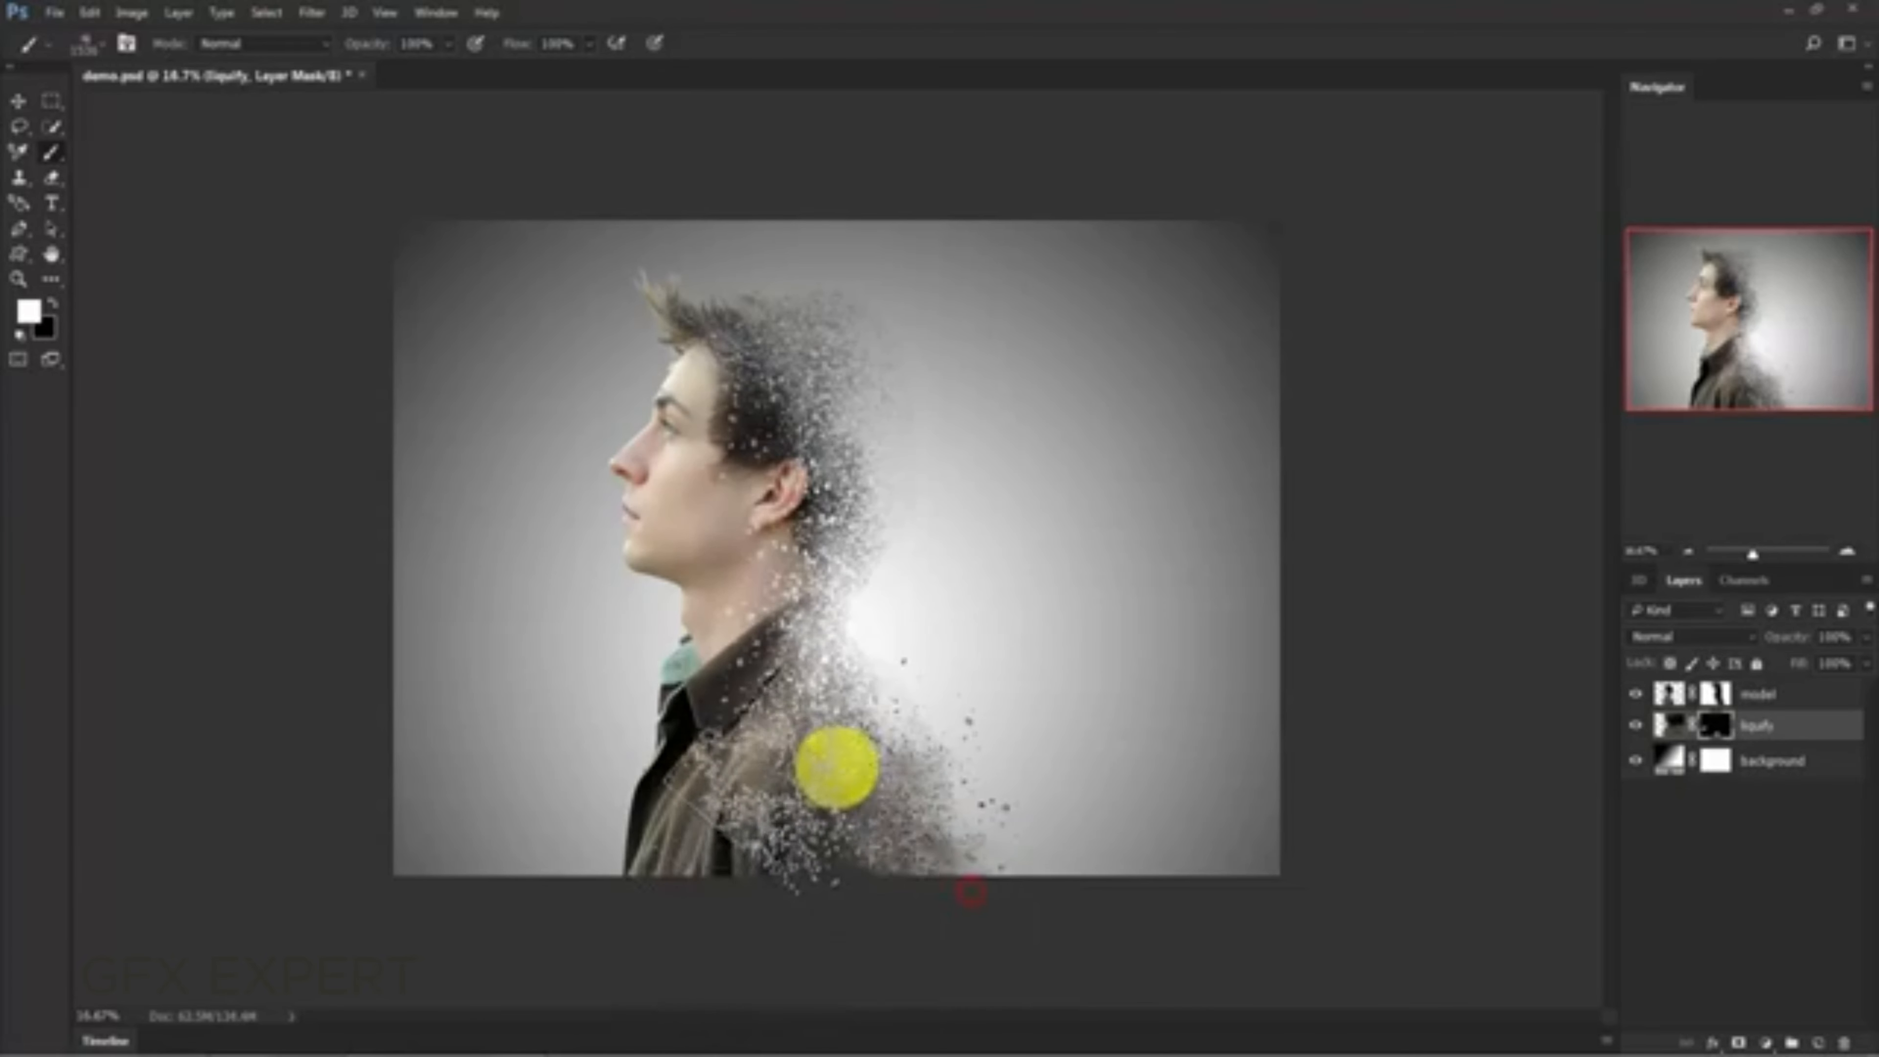
- Dab white splatter on the liquify layer's mask behind the shoulder, neck and back of the head
{"action": "left_click", "coordinate": [890, 674]}
{"action": "left_click", "coordinate": [884, 592]}
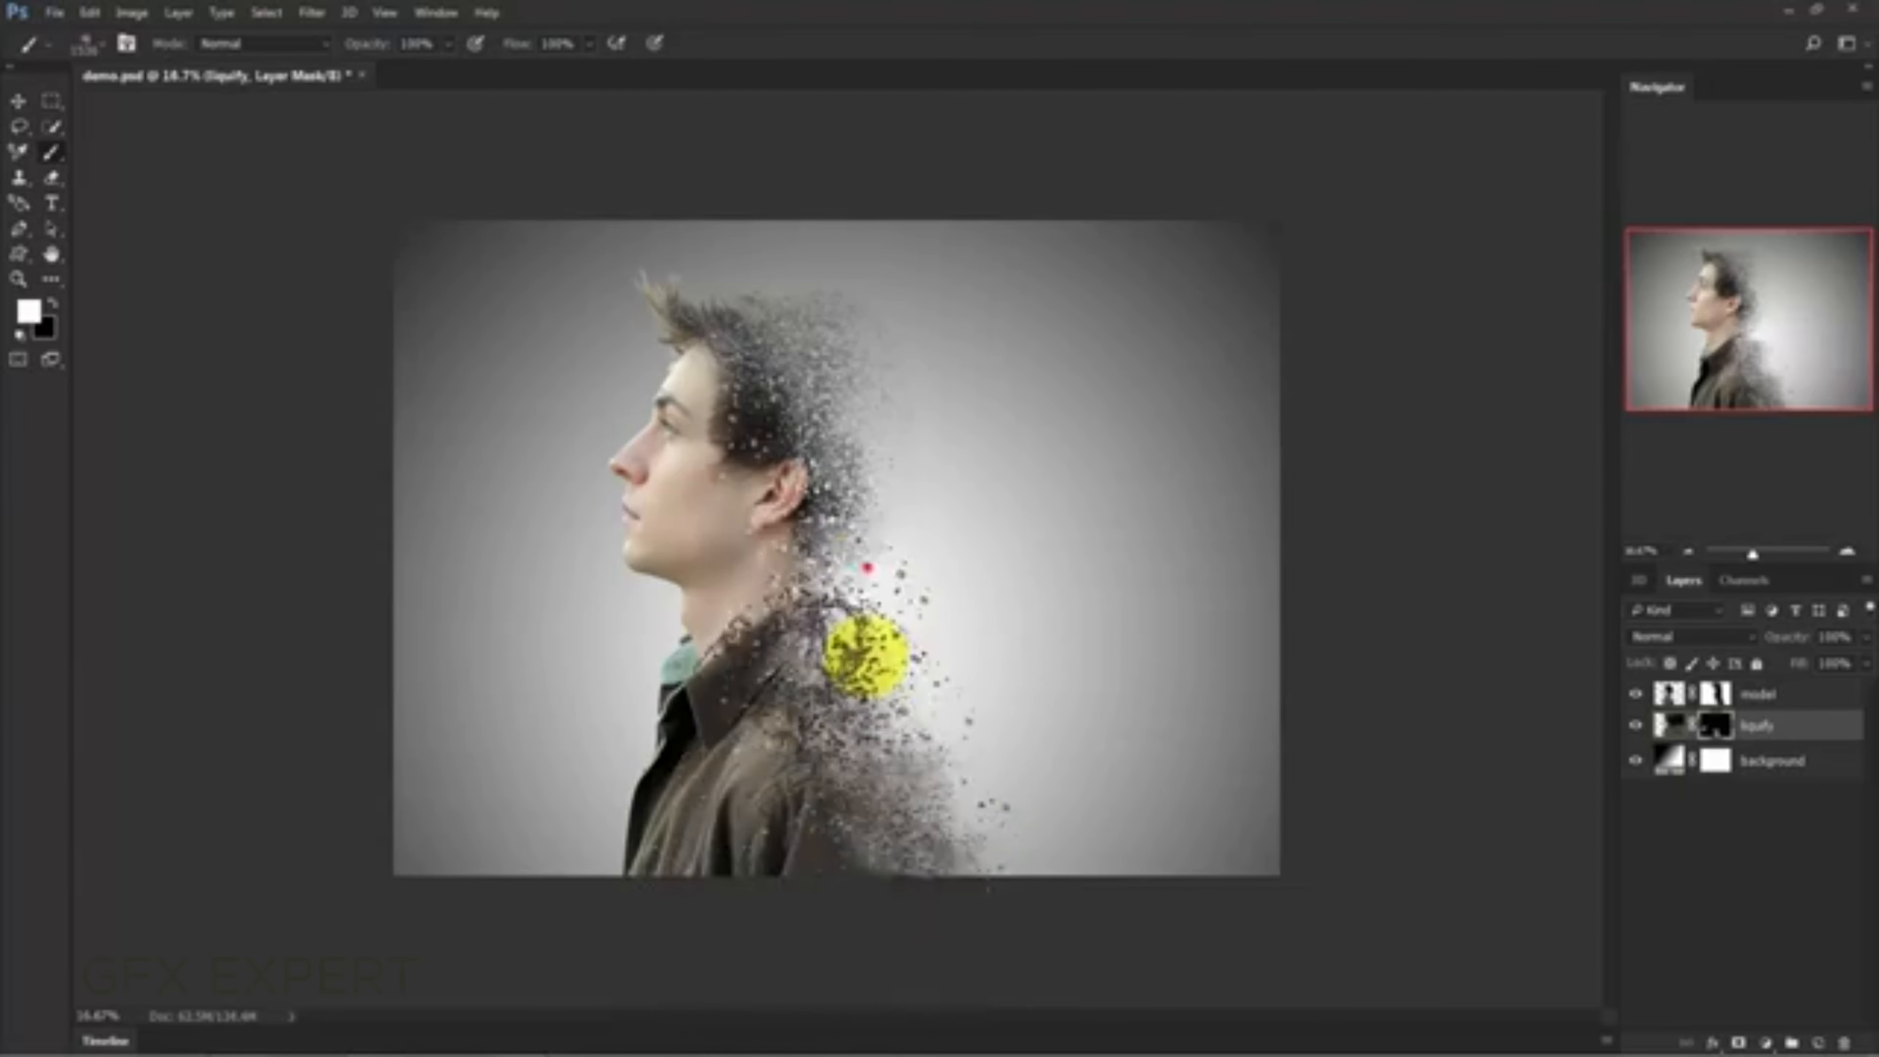
{"action": "left_click", "coordinate": [862, 428]}
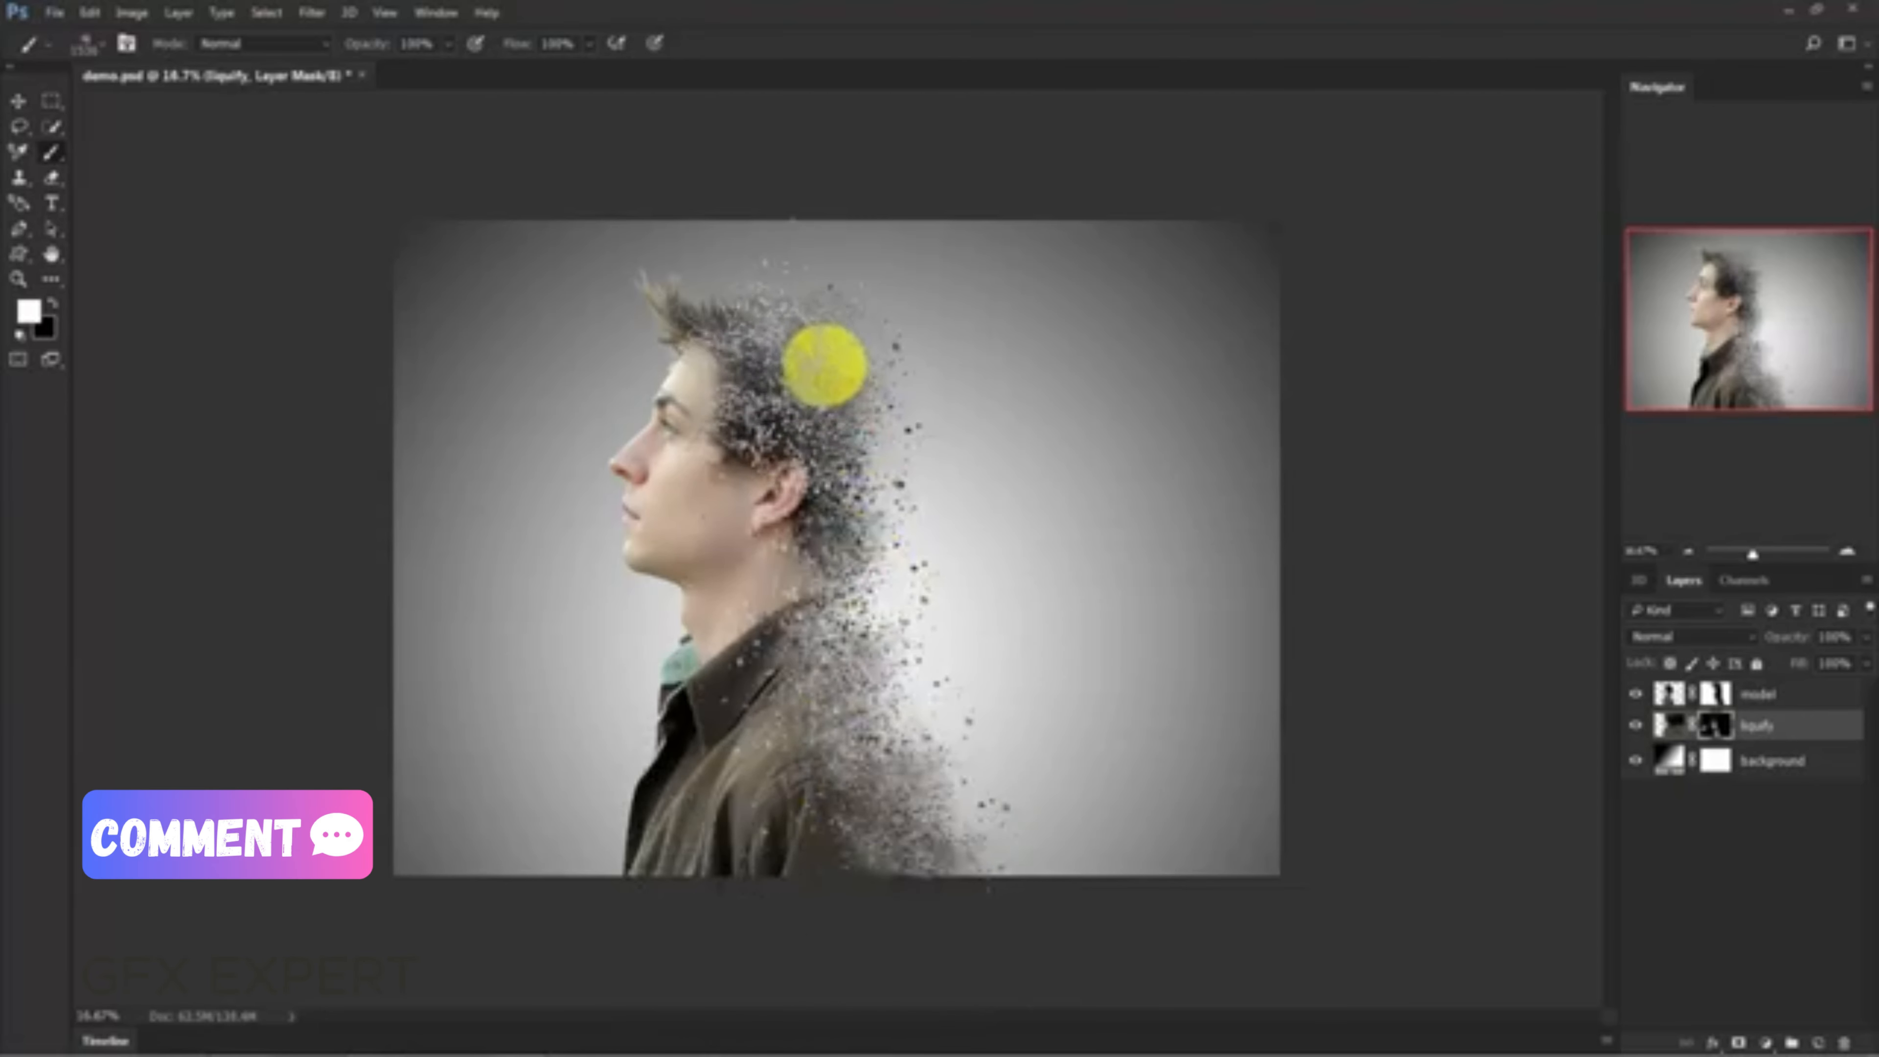
{"action": "left_click", "coordinate": [824, 360]}
- Paint larger white splatter fragments on the liquify layer's mask, spreading outward behind the neck and back
{"action": "left_click", "coordinate": [754, 664]}
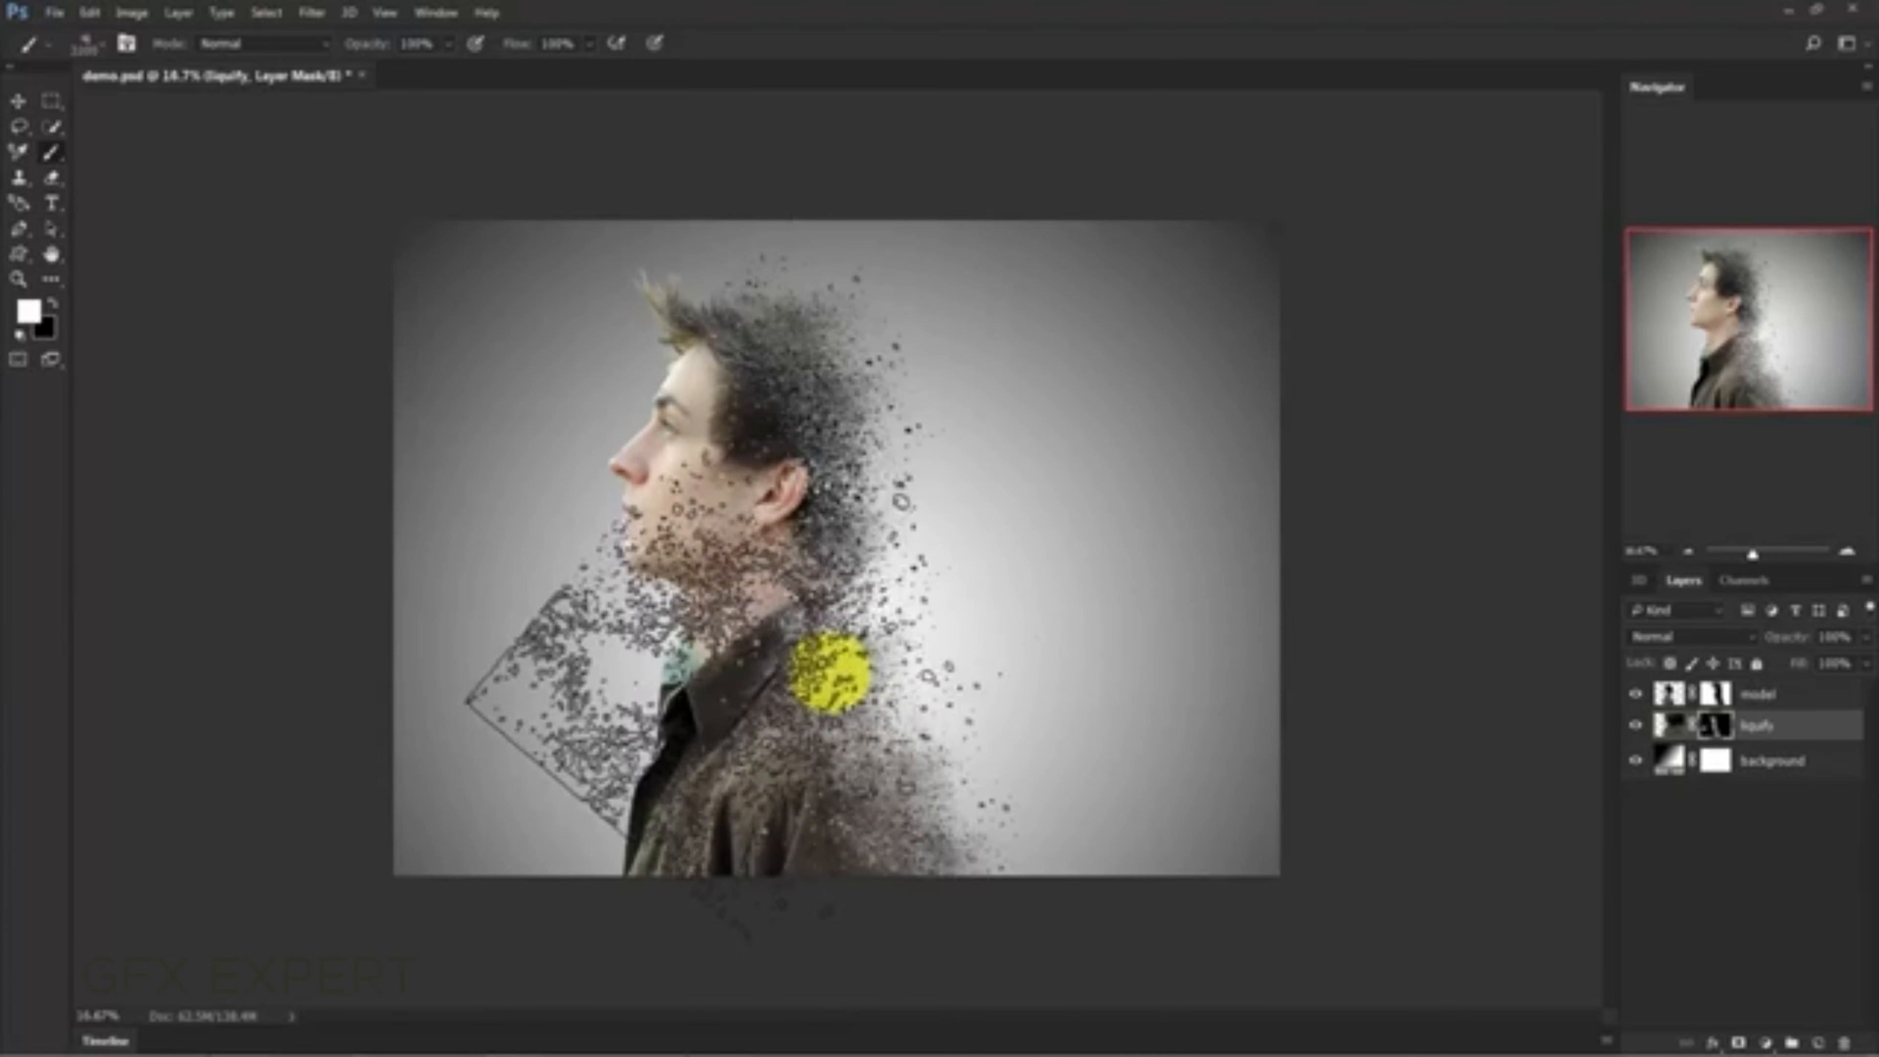
{"action": "left_click", "coordinate": [987, 590]}
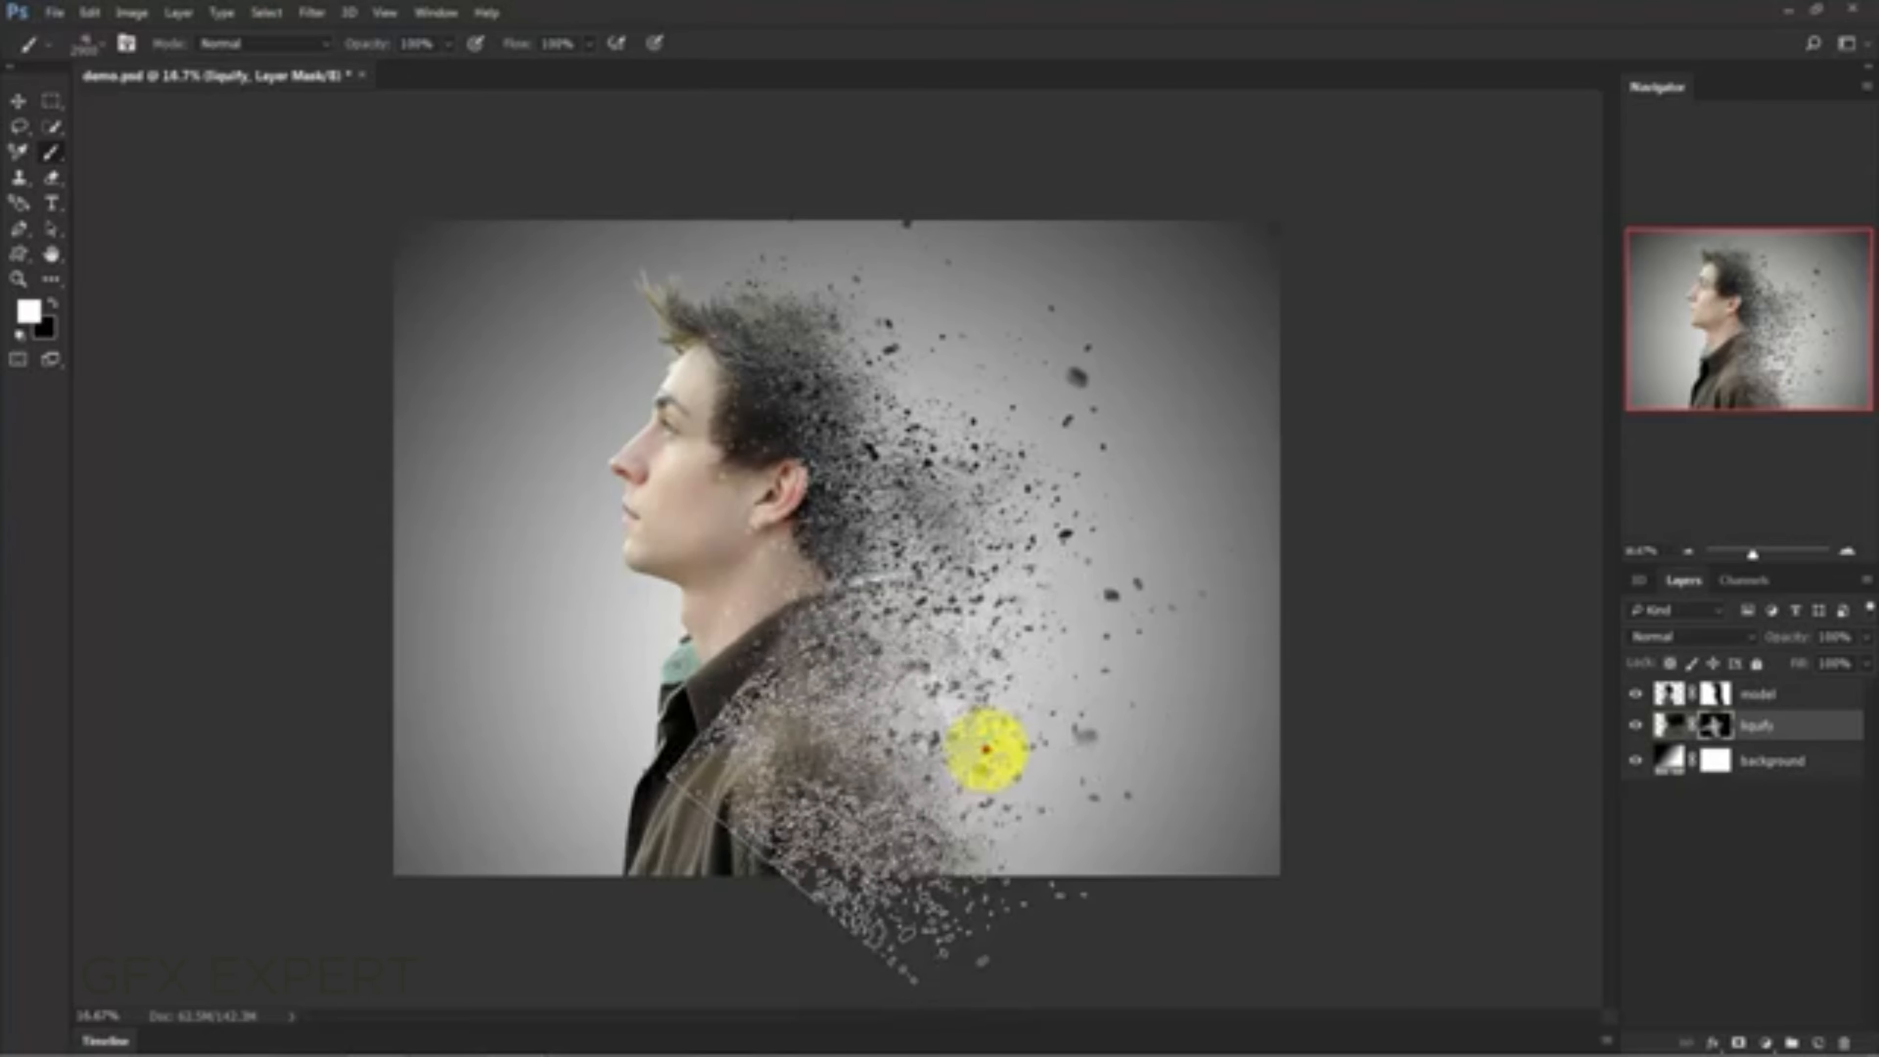
{"action": "left_click", "coordinate": [985, 749]}
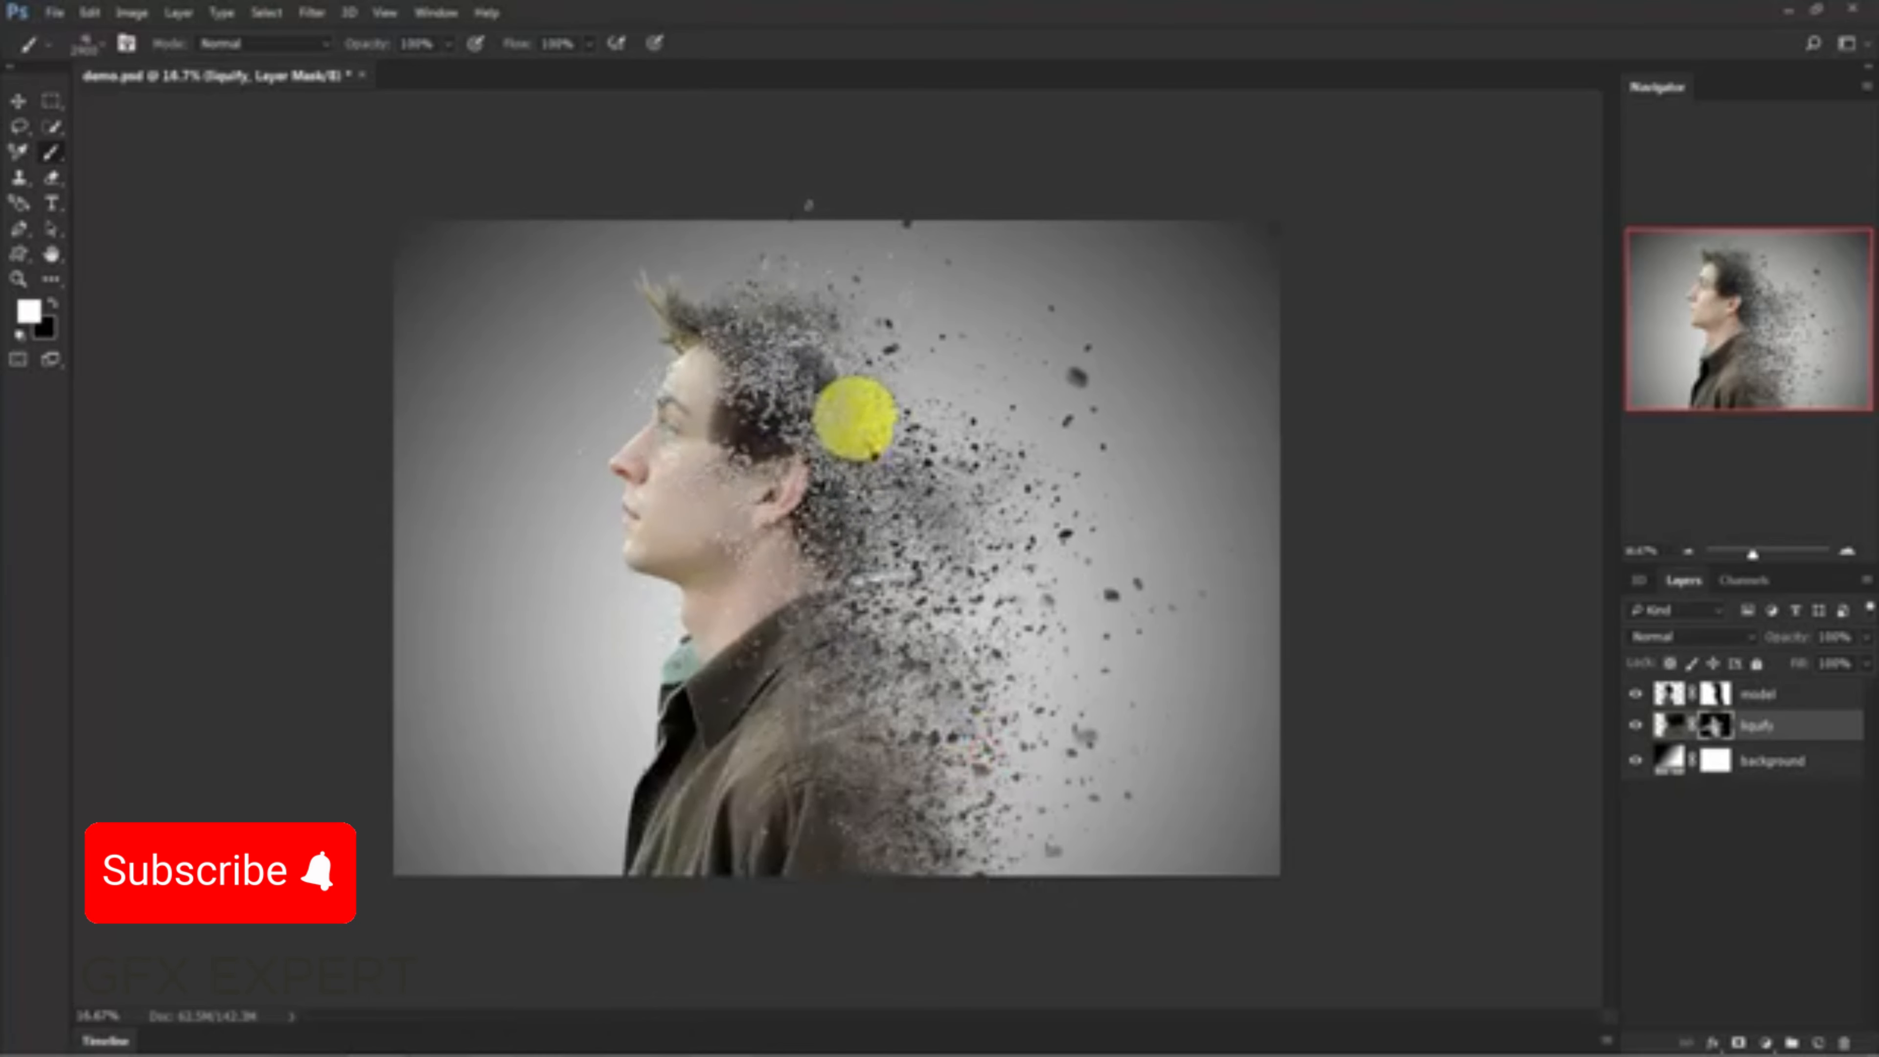
{"action": "left_click", "coordinate": [864, 384]}
{"action": "key", "text": "ctrl+z"}
{"action": "left_click", "coordinate": [885, 388]}
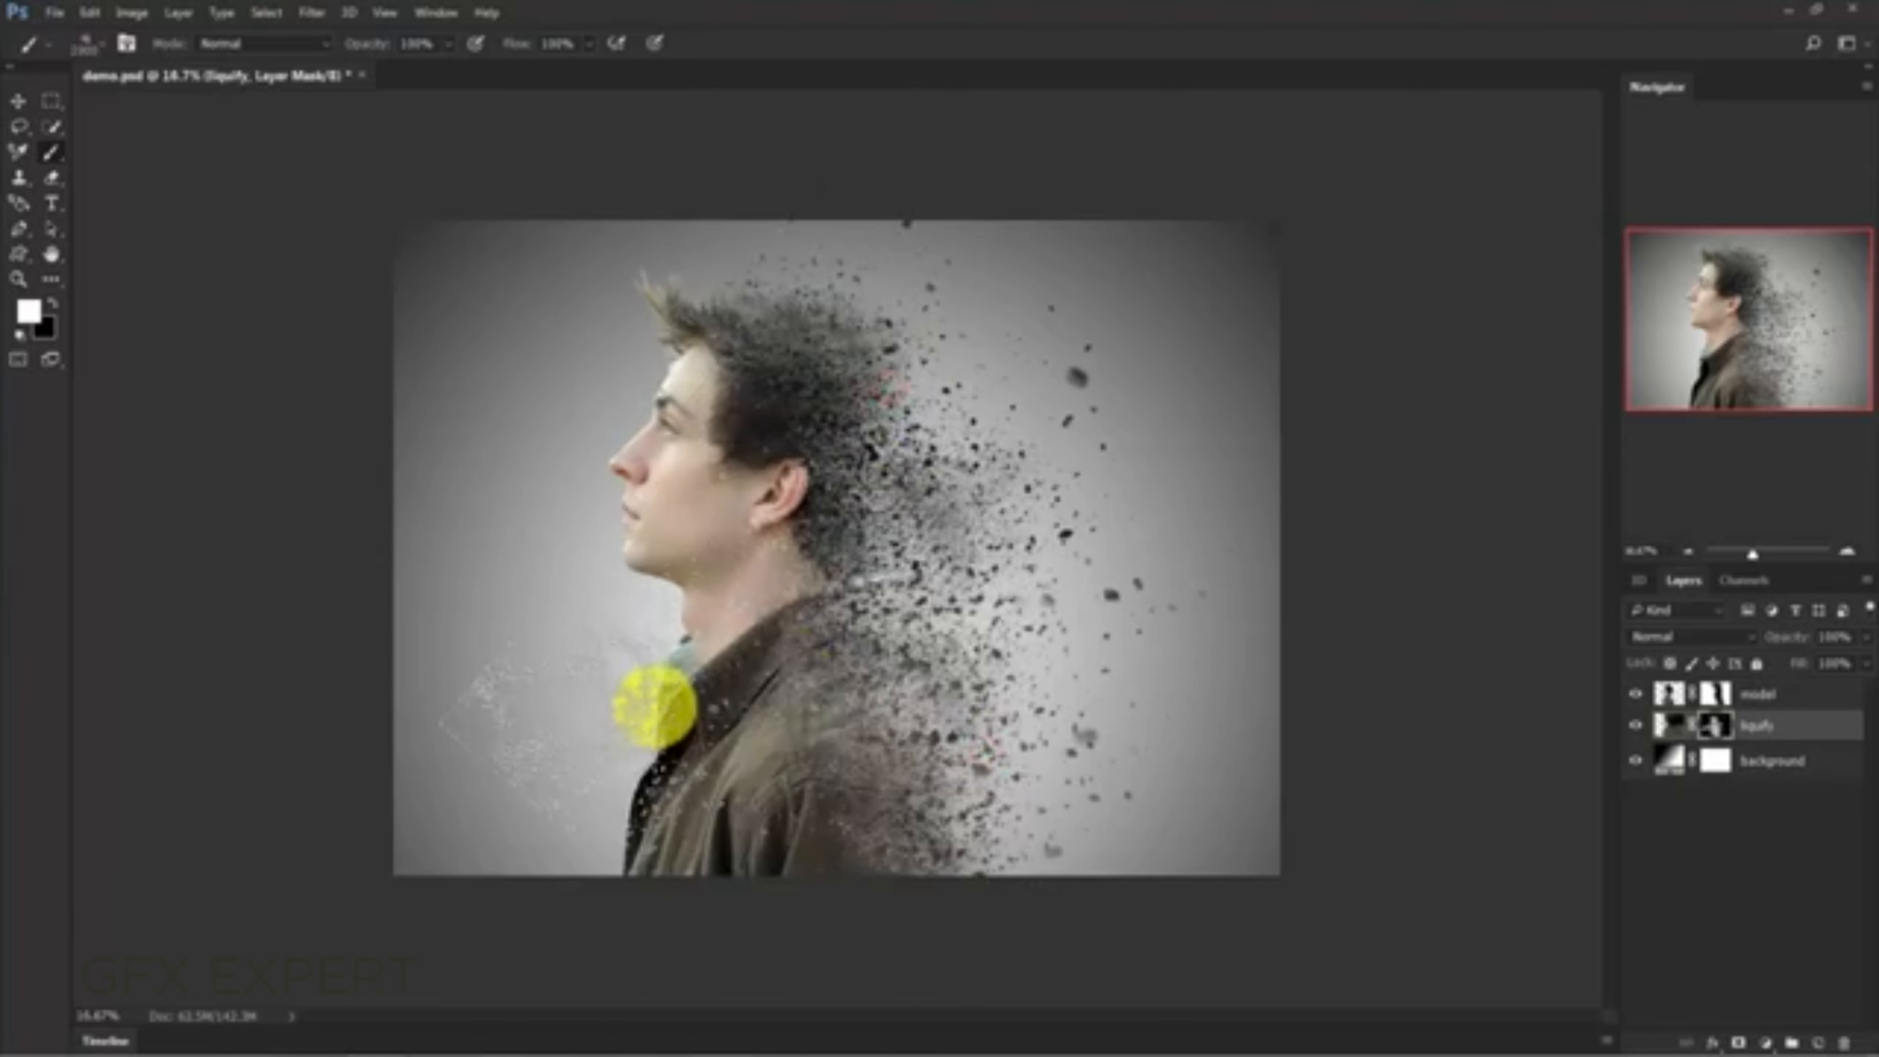
{"action": "key", "text": "ctrl+z"}
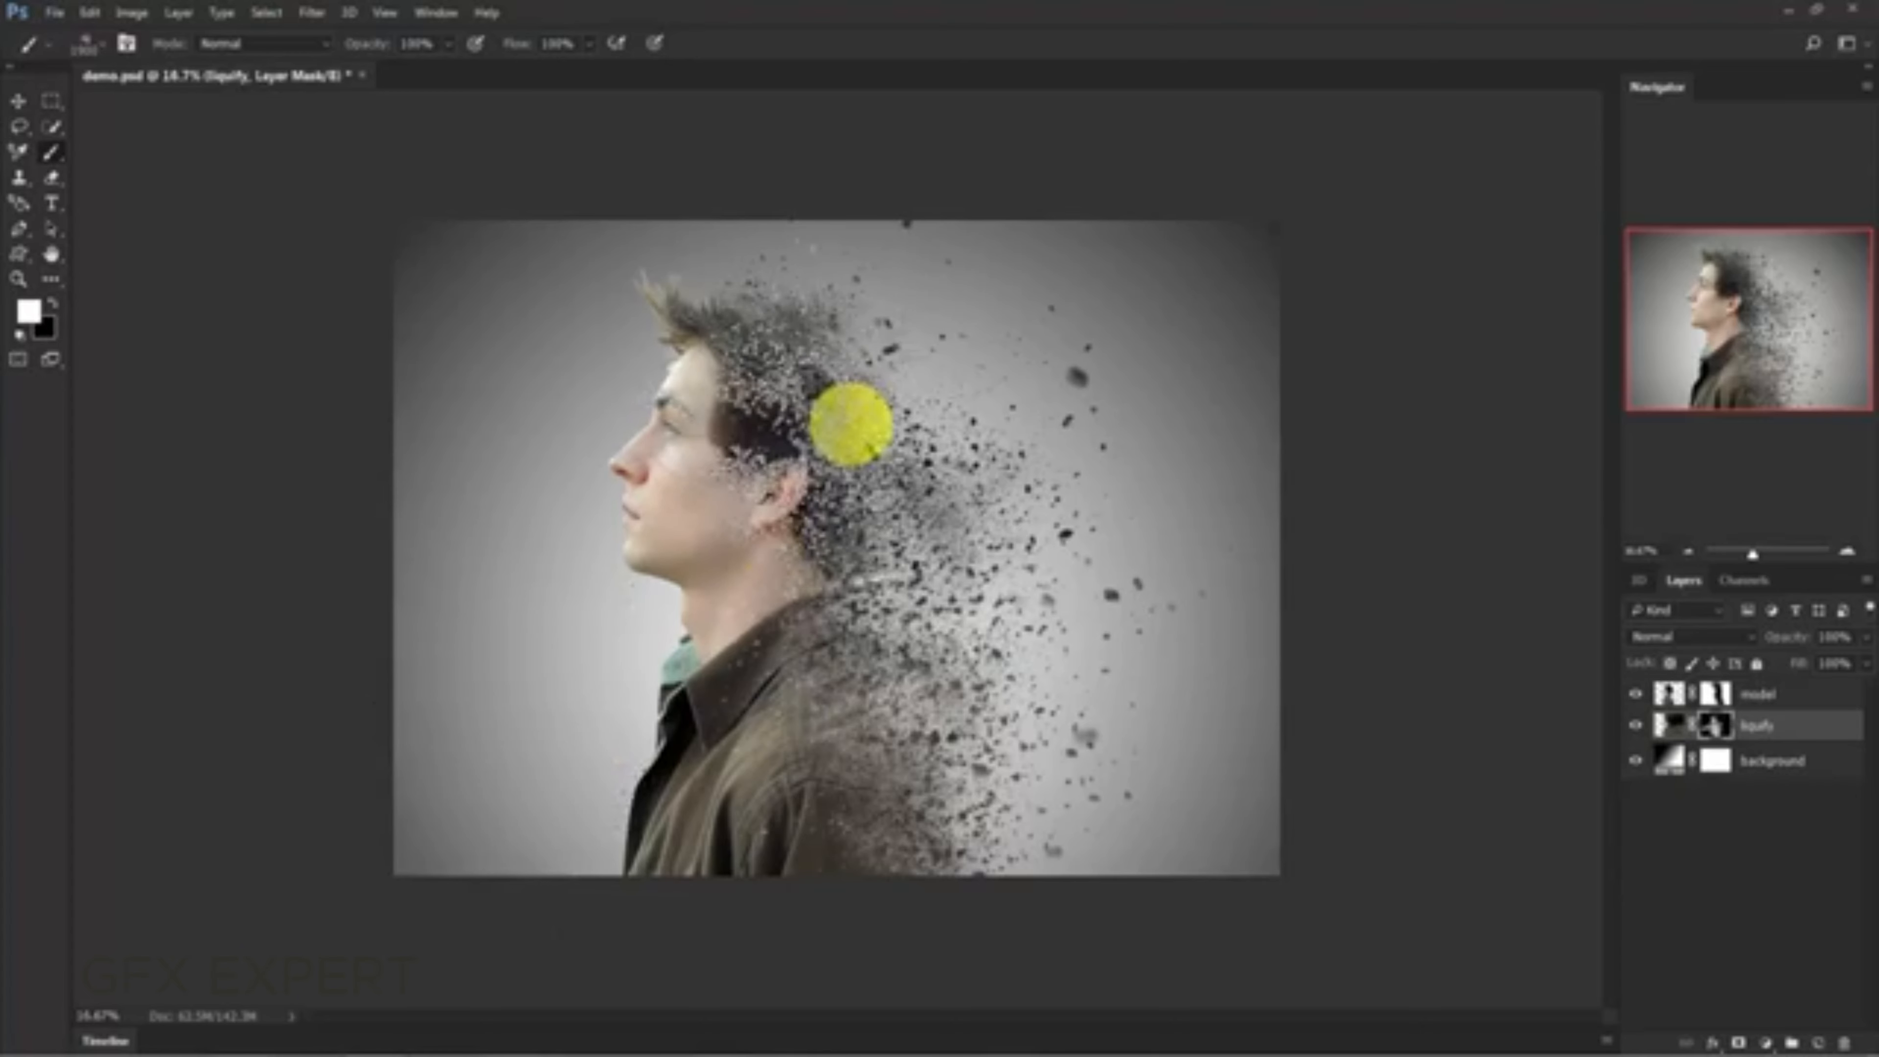
- Fill in the dispersion with 2100 px white splatter dabs behind the head, shoulder and lower shirt, and deselect the liquify layer
{"action": "left_click", "coordinate": [851, 424]}
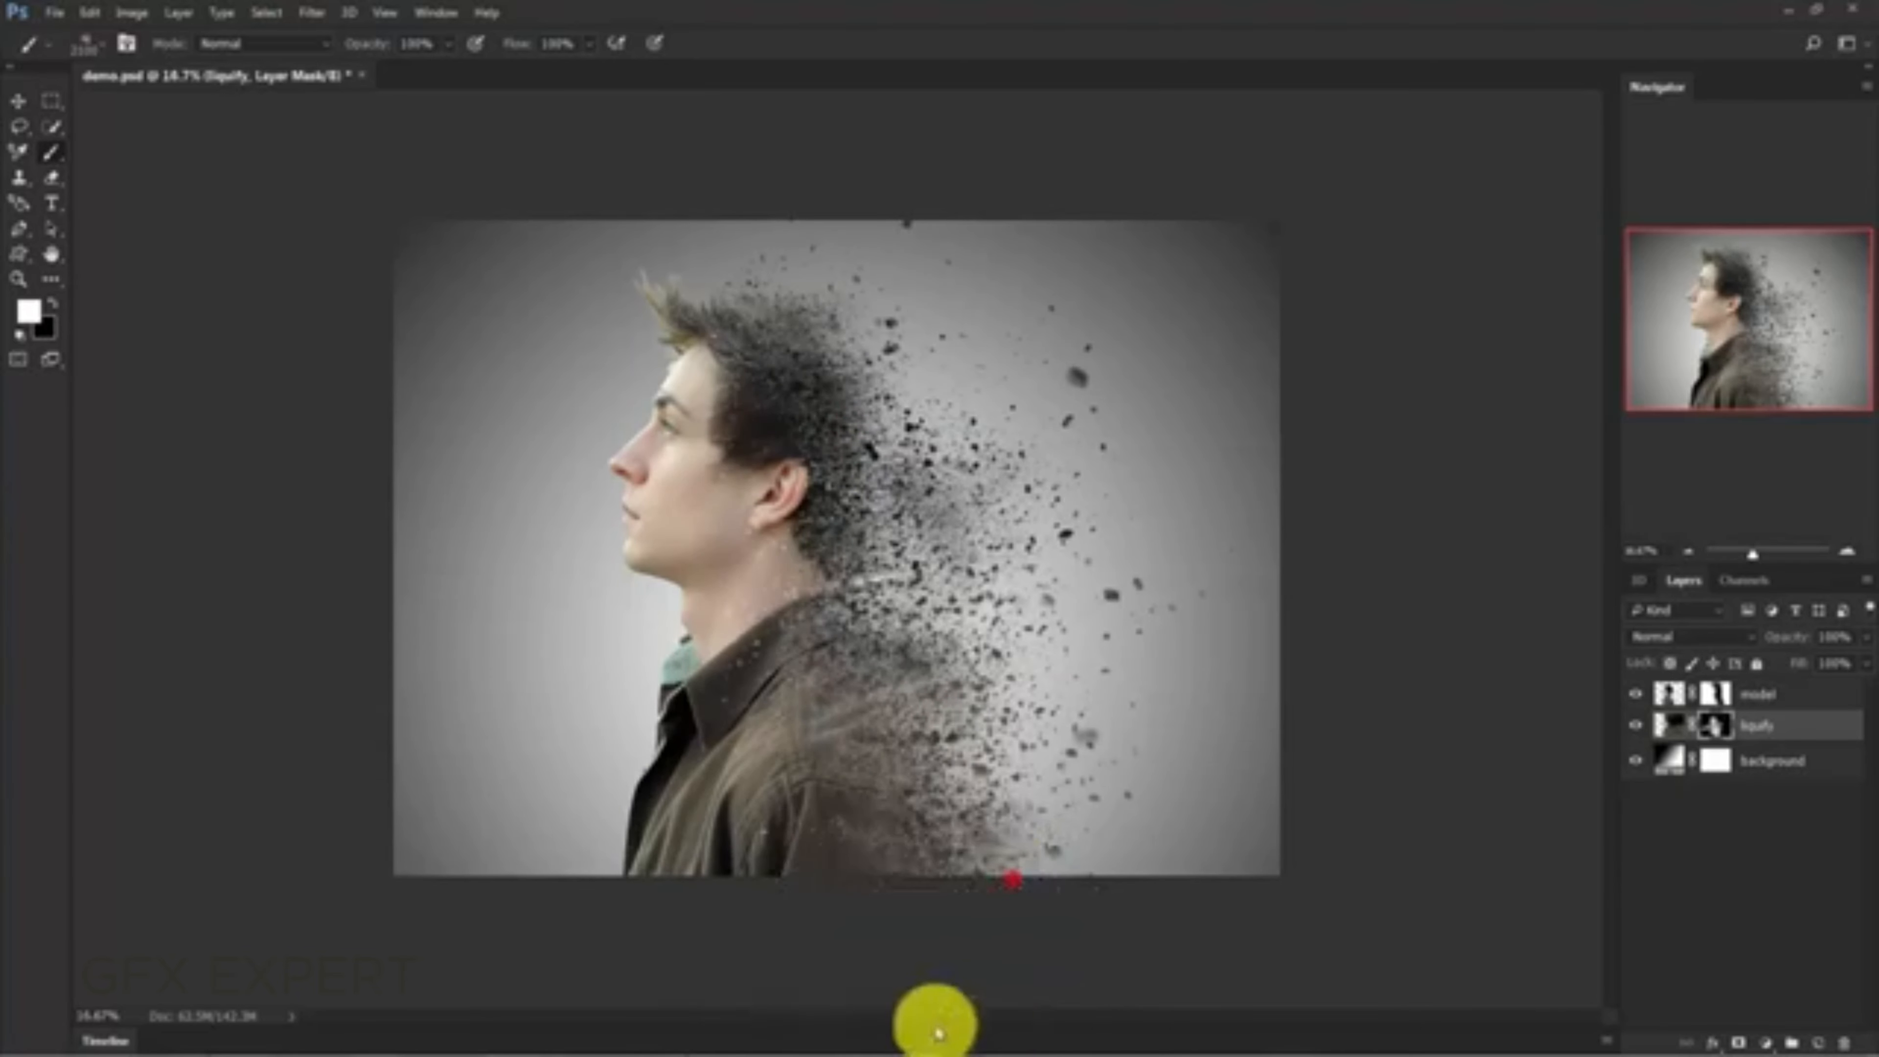
{"action": "left_click", "coordinate": [861, 411]}
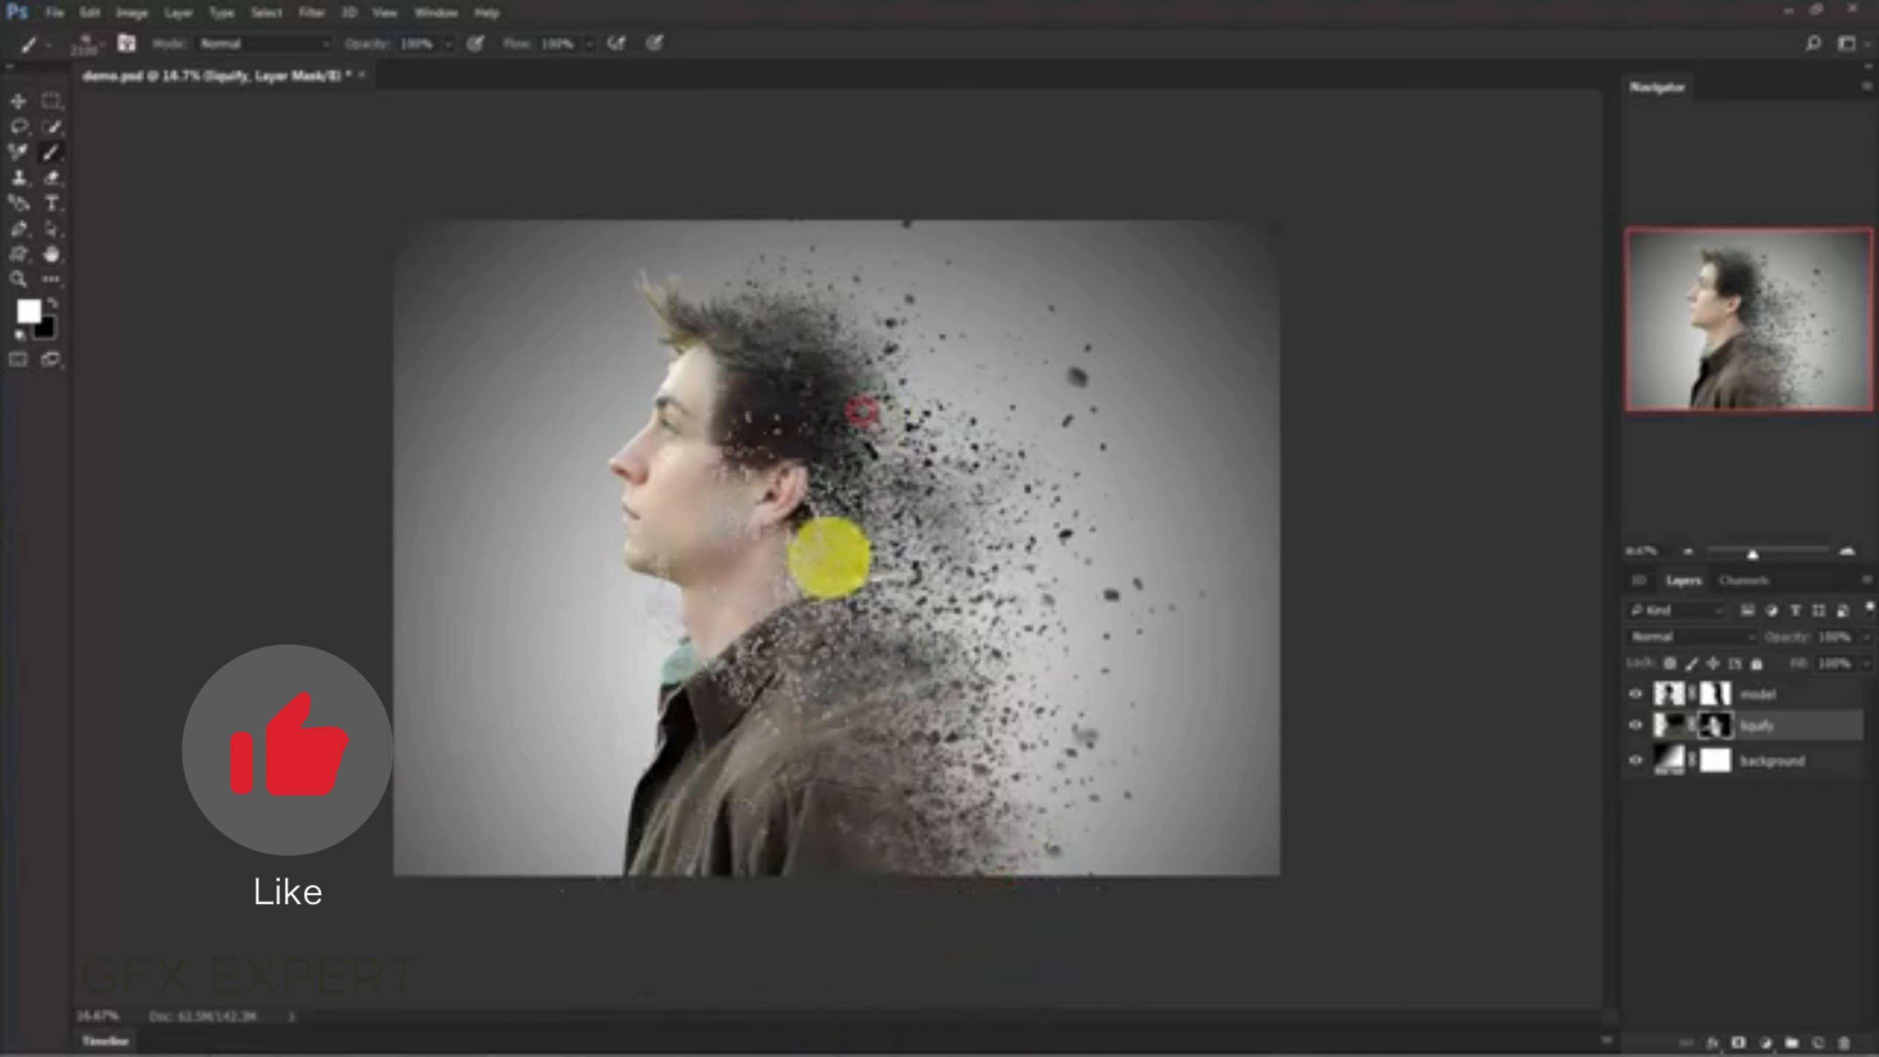
{"action": "left_click", "coordinate": [937, 470]}
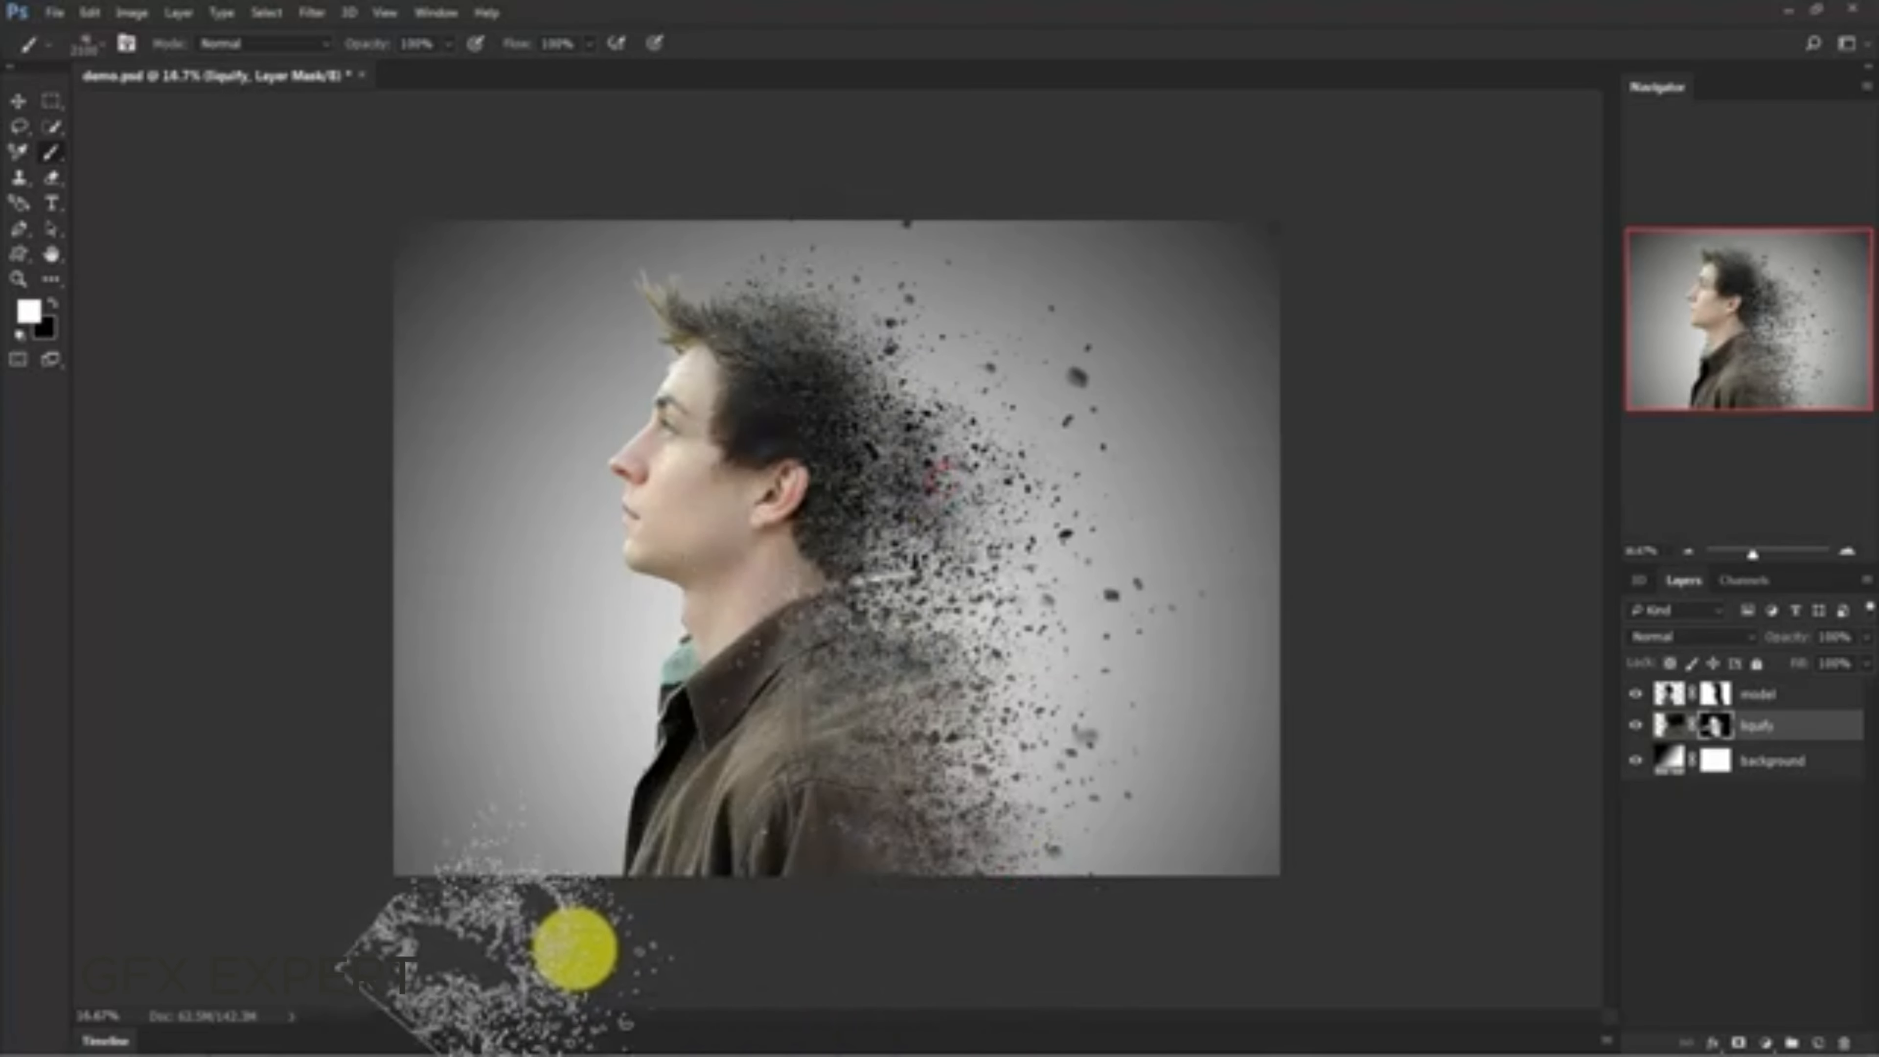
{"action": "left_click", "coordinate": [907, 656]}
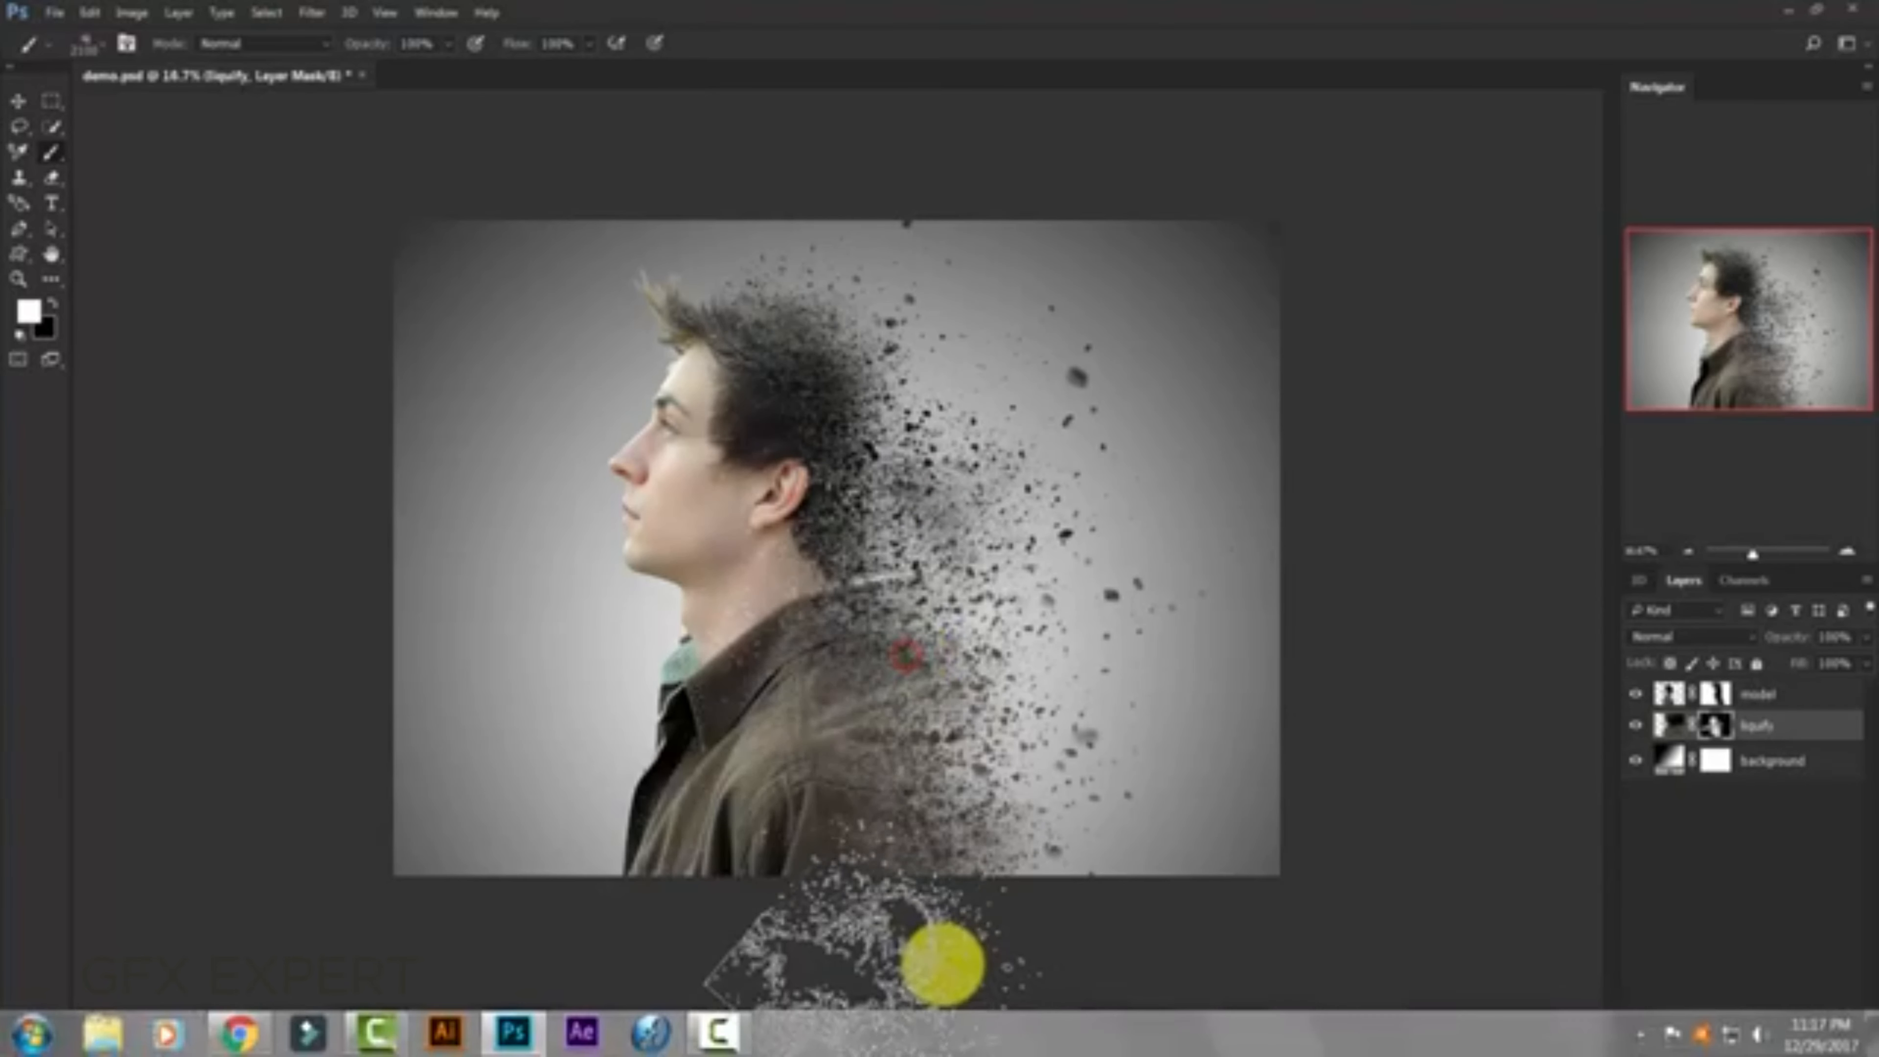
{"action": "left_click", "coordinate": [976, 872]}
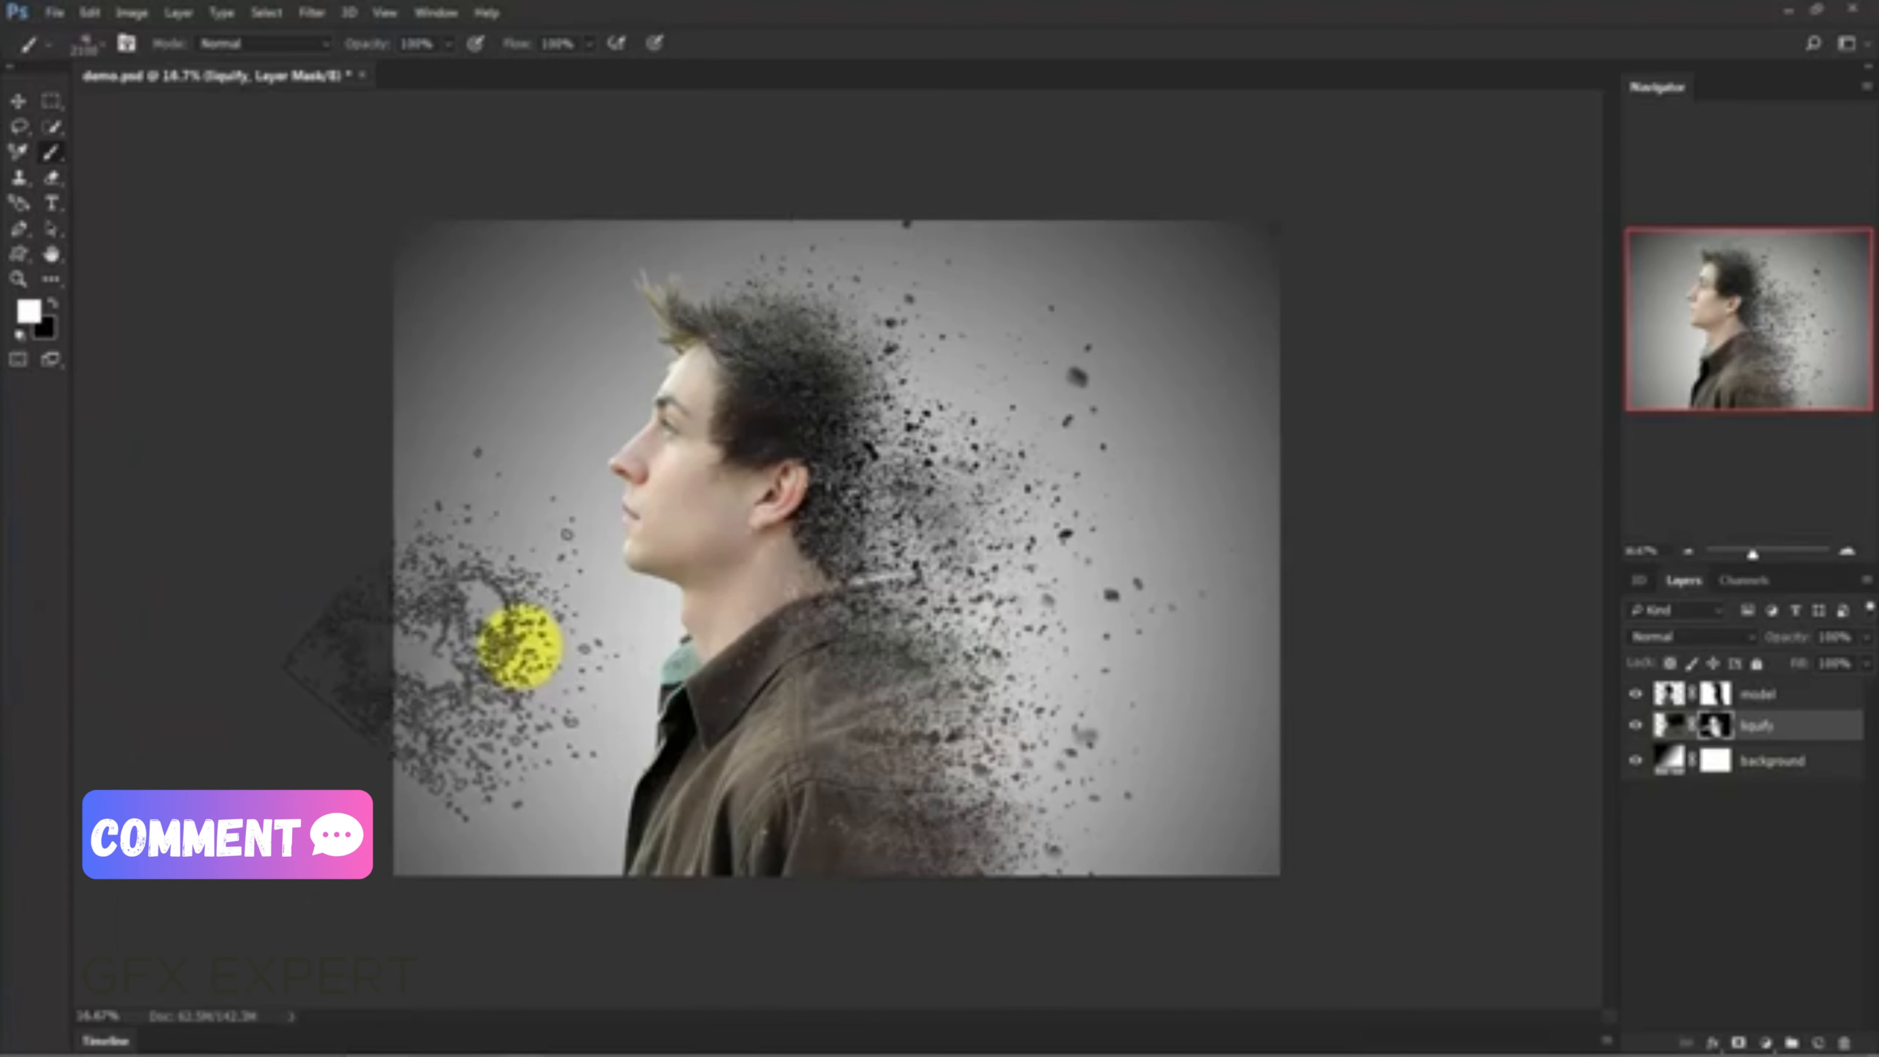
{"action": "left_click", "coordinate": [1699, 873]}
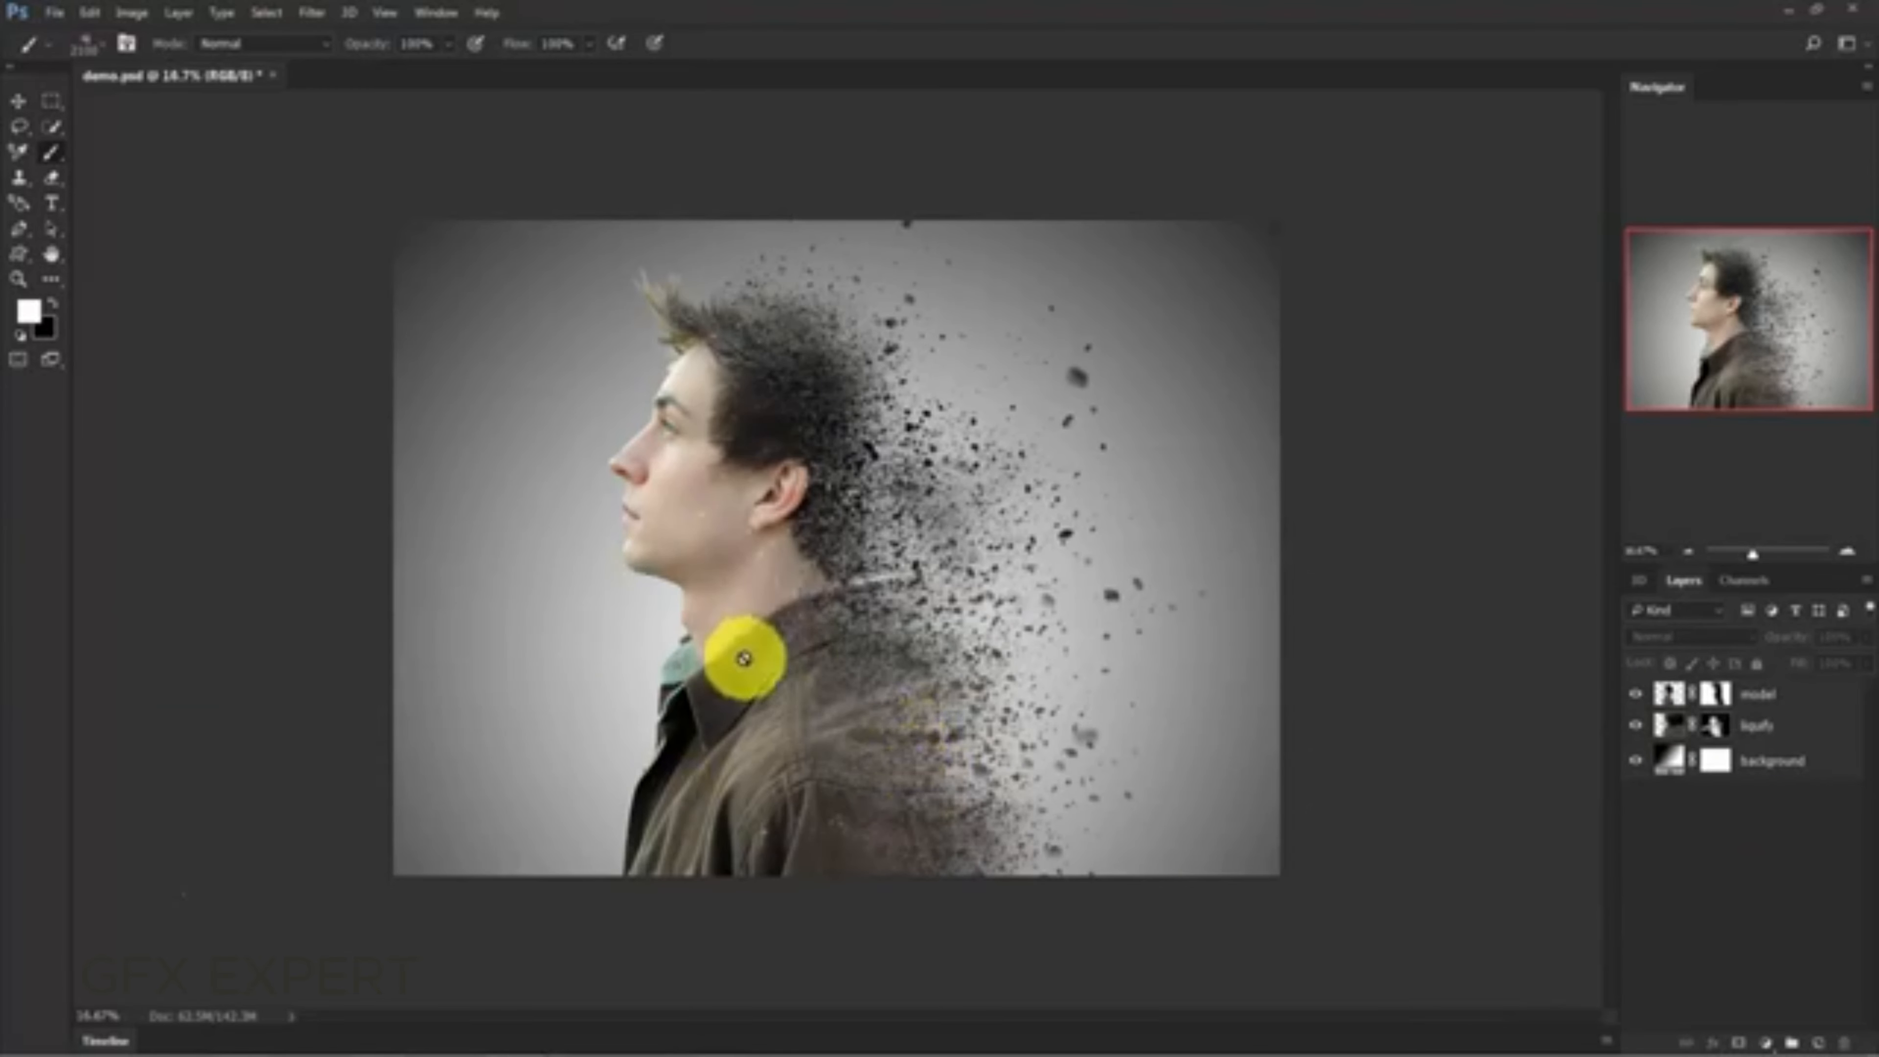
- Add a Gradient Map adjustment layer above all layers using the Violet, Orange gradient preset
{"action": "left_click", "coordinate": [1766, 1042]}
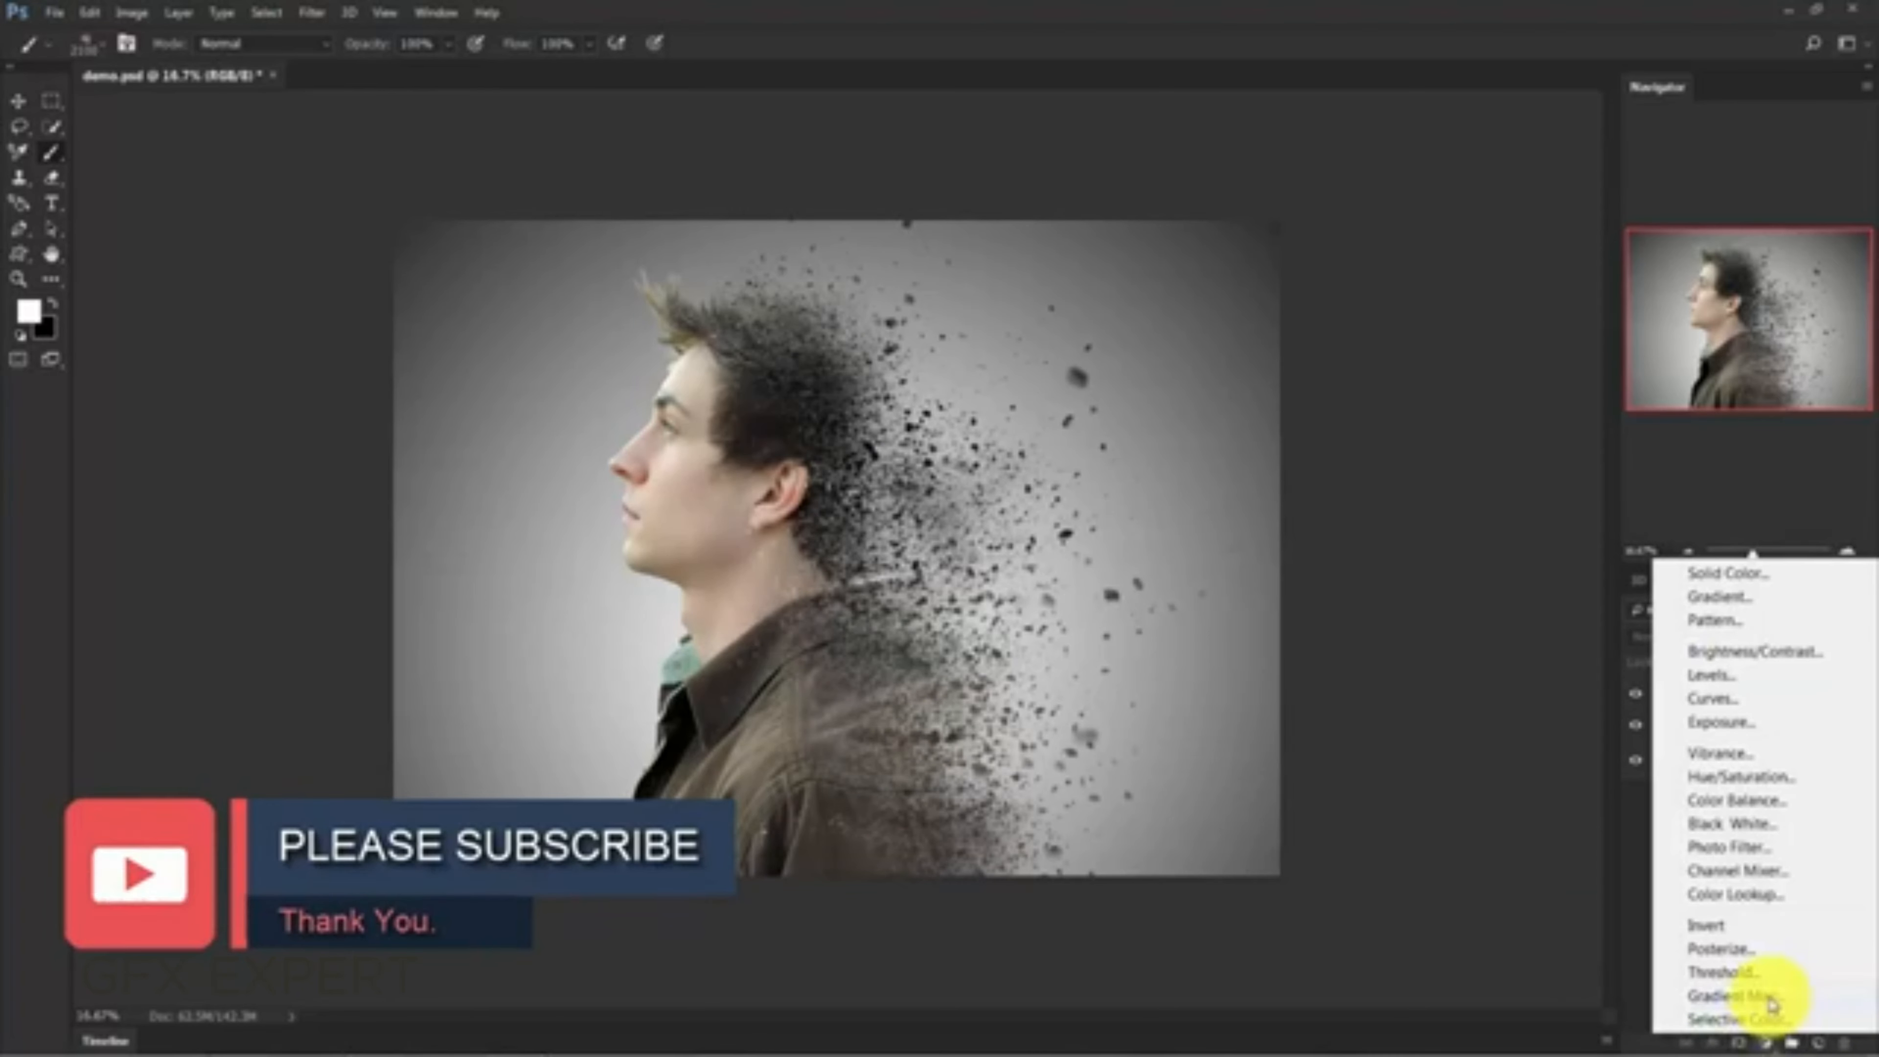
{"action": "left_click", "coordinate": [1827, 995]}
{"action": "left_click", "coordinate": [1448, 476]}
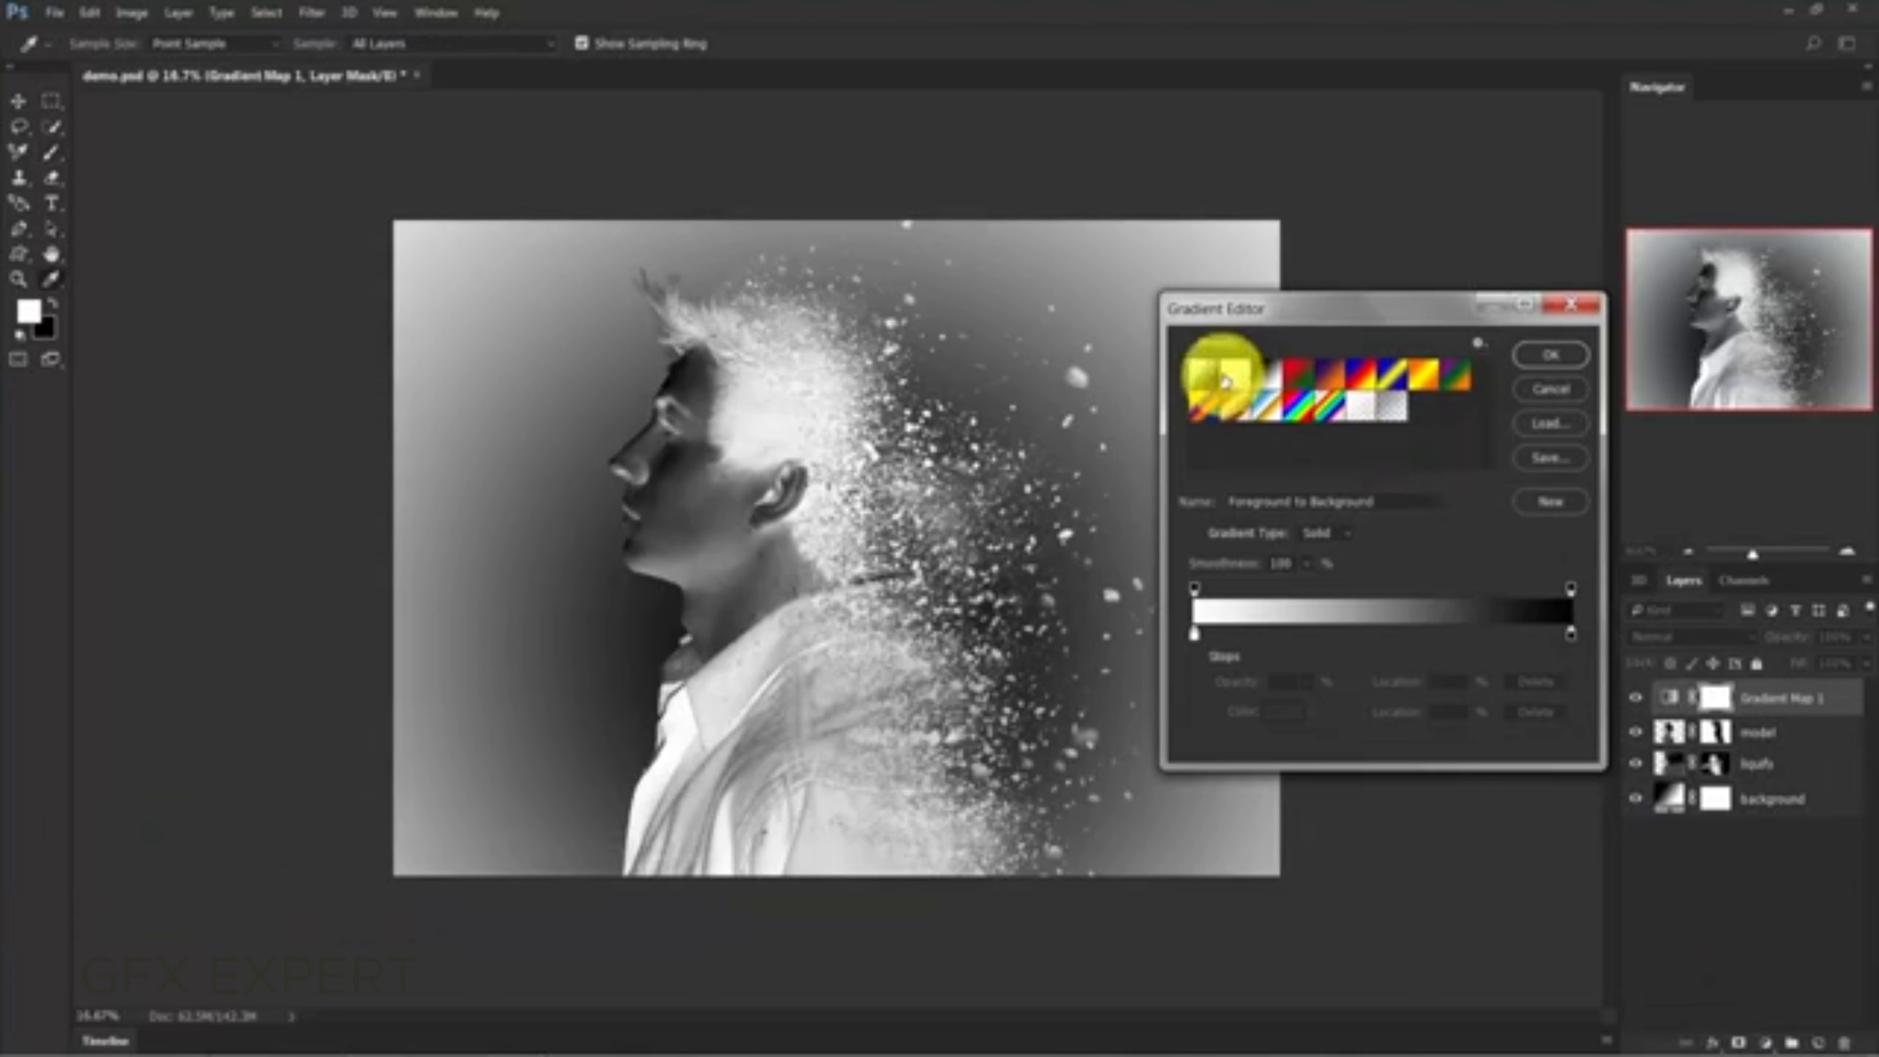
{"action": "left_click", "coordinate": [1337, 378]}
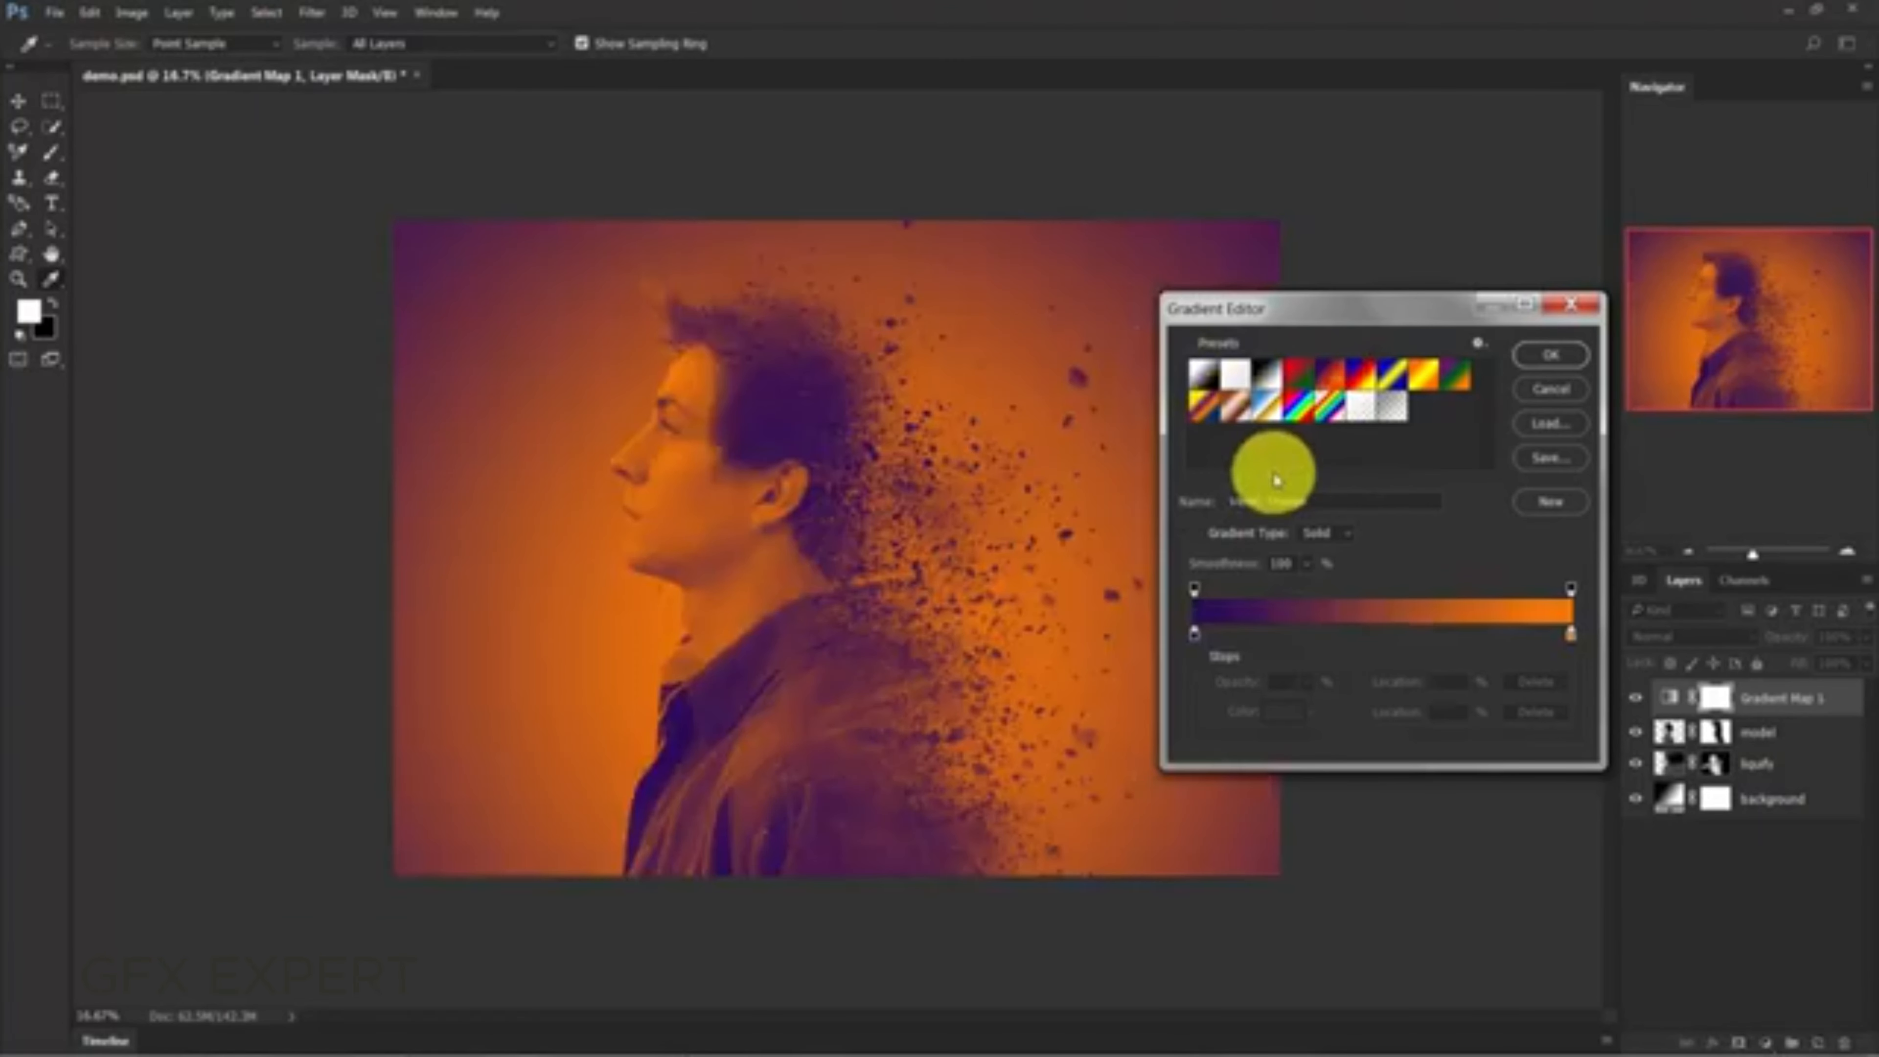
{"action": "left_click", "coordinate": [1328, 502]}
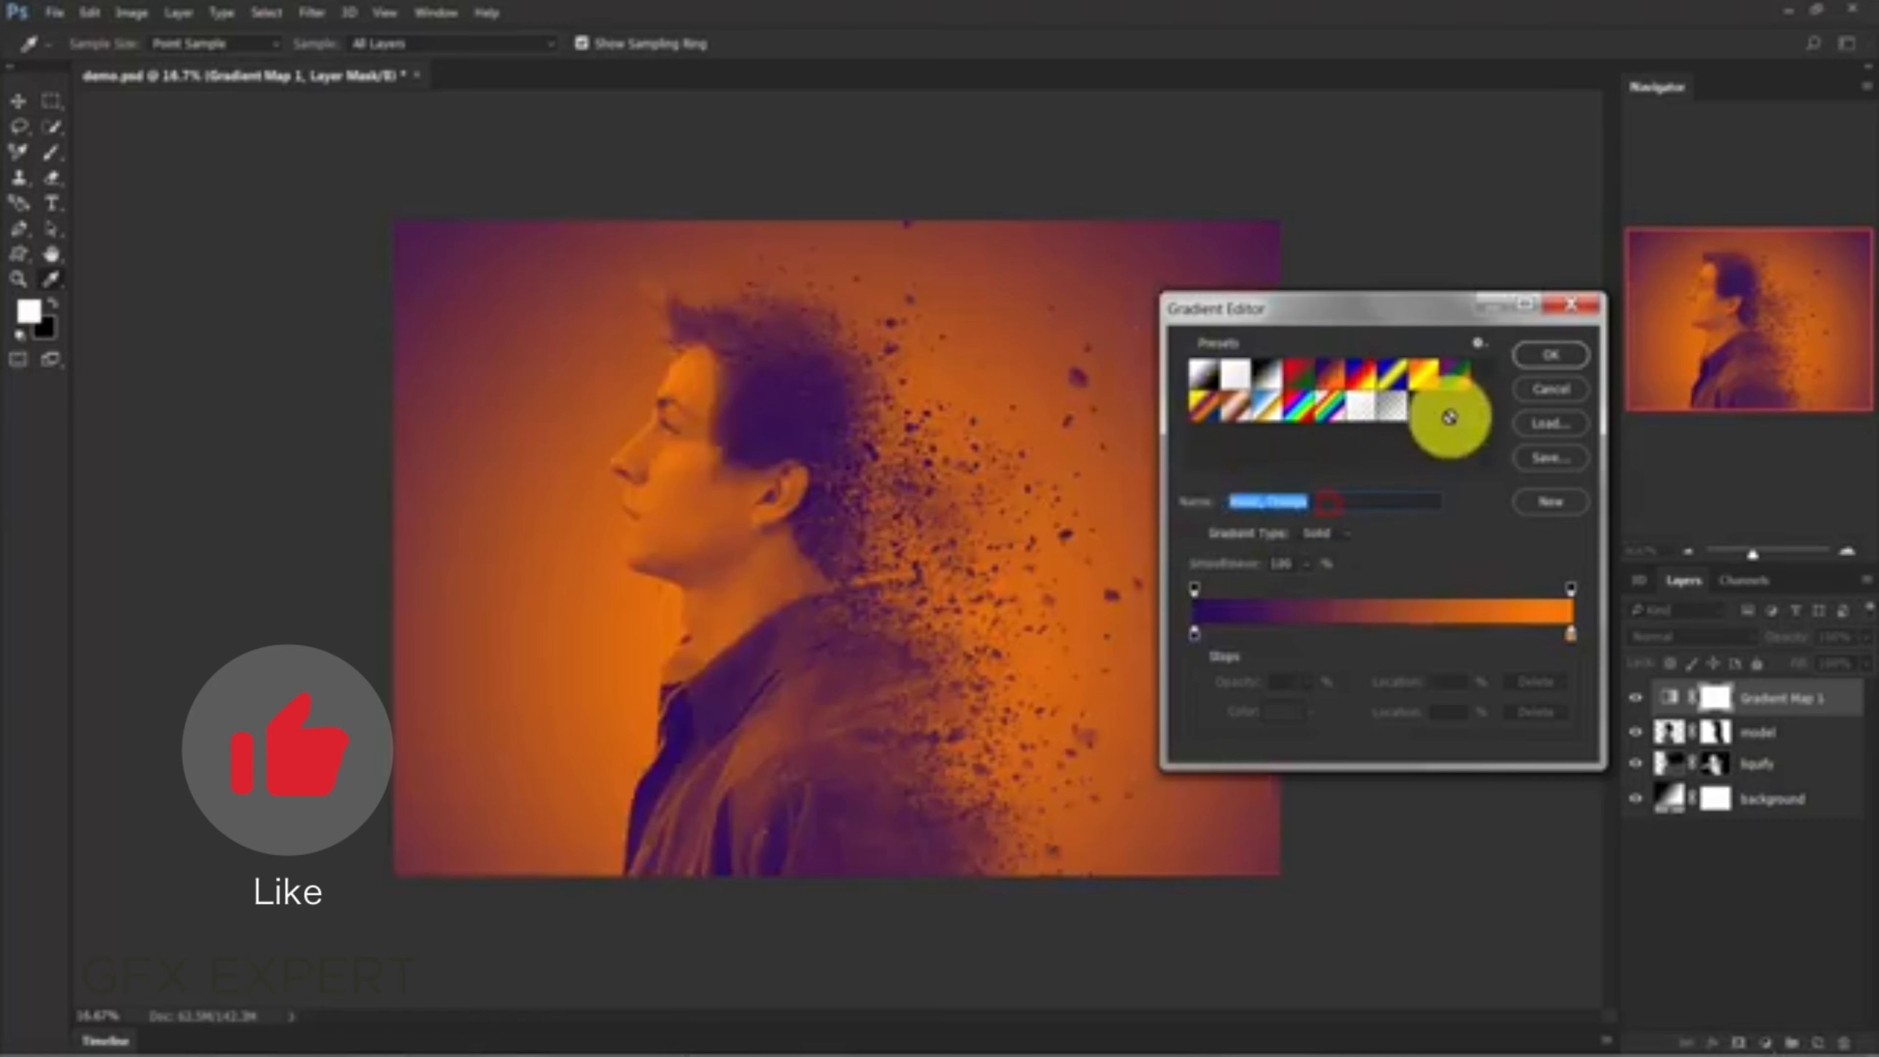
{"action": "left_click", "coordinate": [1551, 360]}
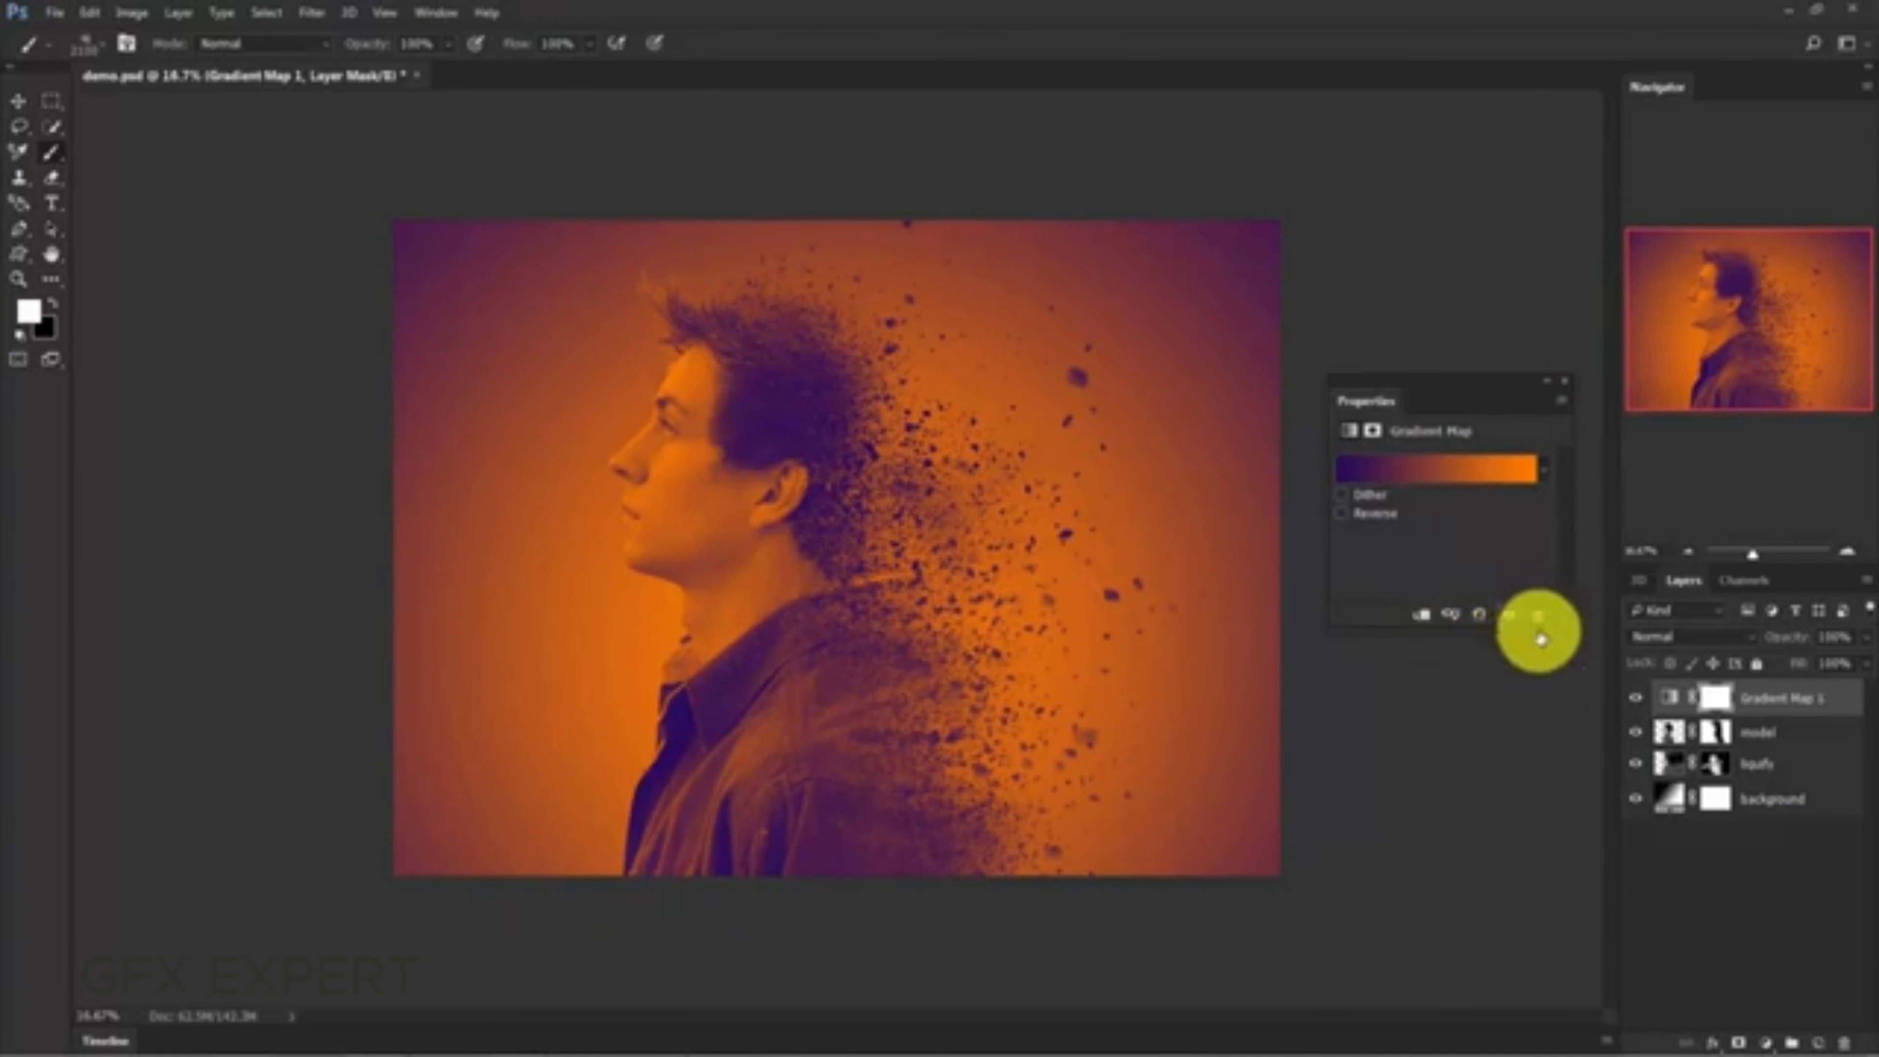
{"action": "left_click", "coordinate": [1563, 381]}
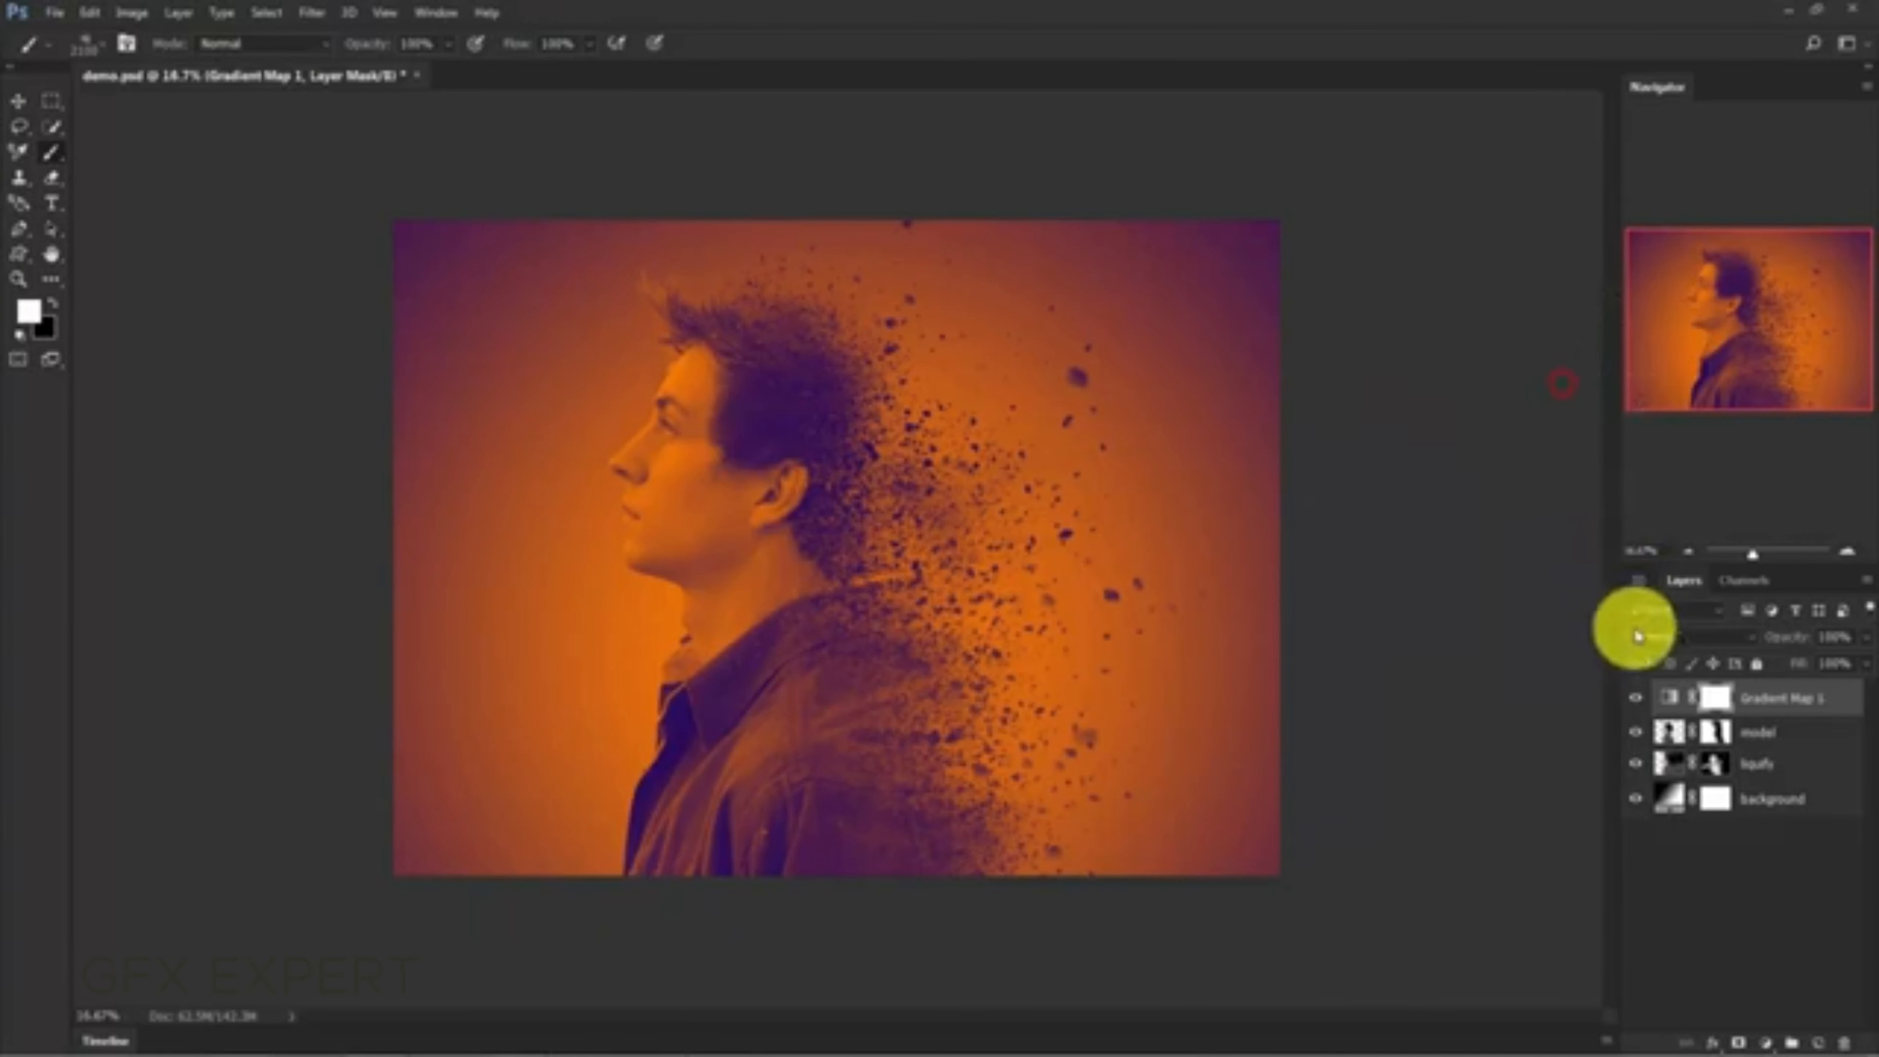
- Set the Gradient Map layer's blend mode to Soft Light and its opacity to 50%
{"action": "left_click", "coordinate": [1669, 643]}
{"action": "left_click", "coordinate": [1670, 398]}
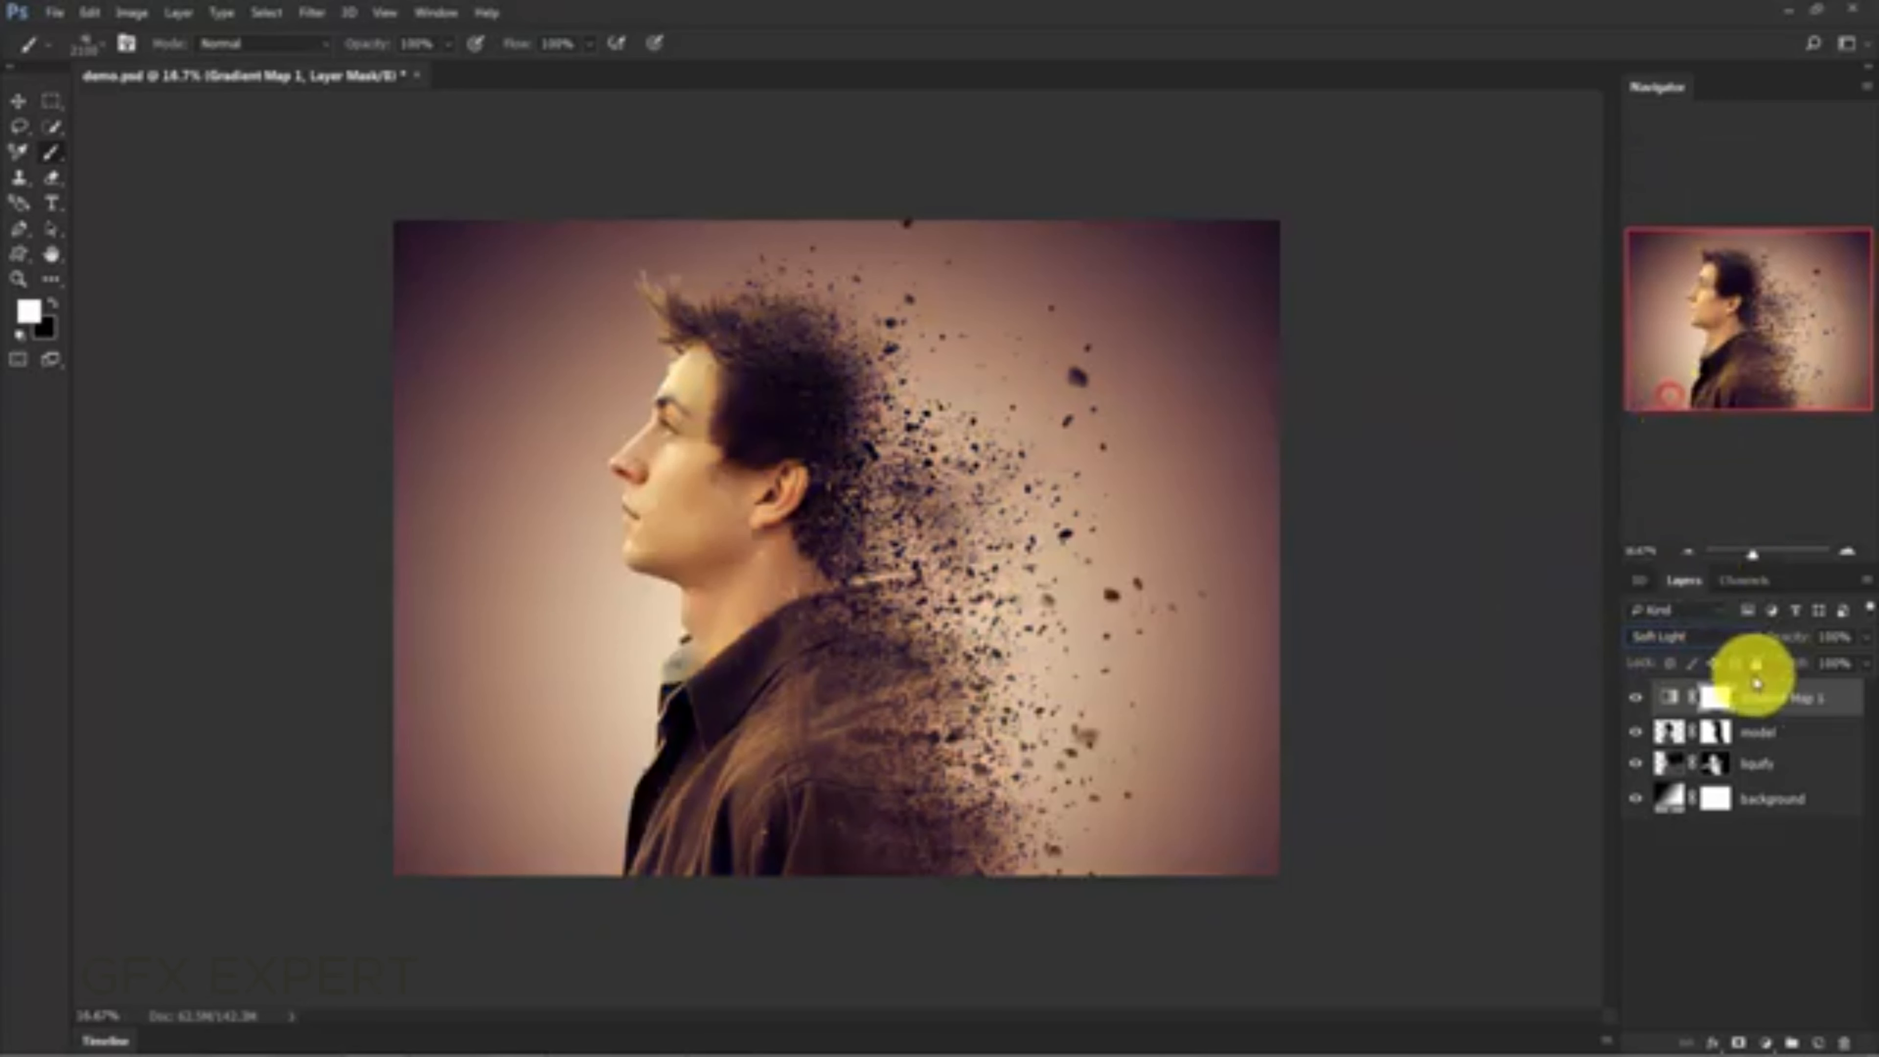
{"action": "left_click", "coordinate": [1860, 637]}
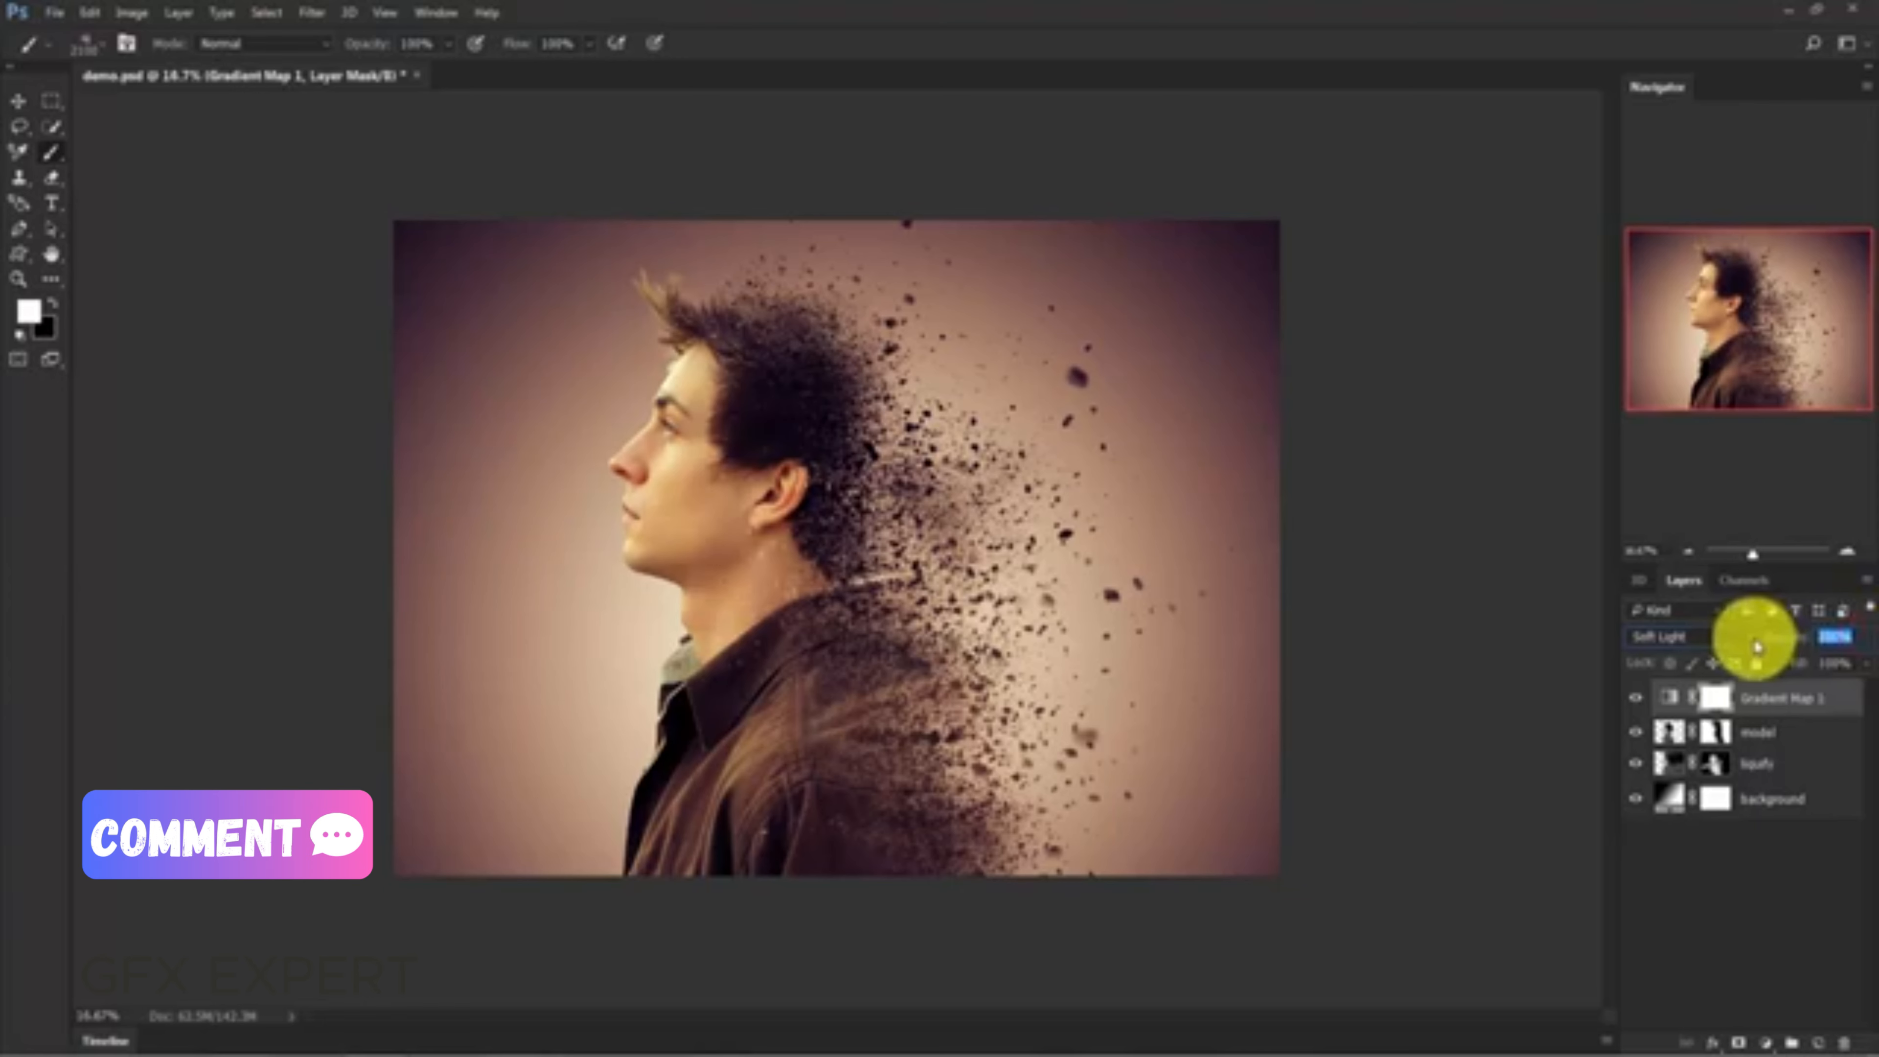
{"action": "type", "text": "50"}
{"action": "key", "text": "Return"}
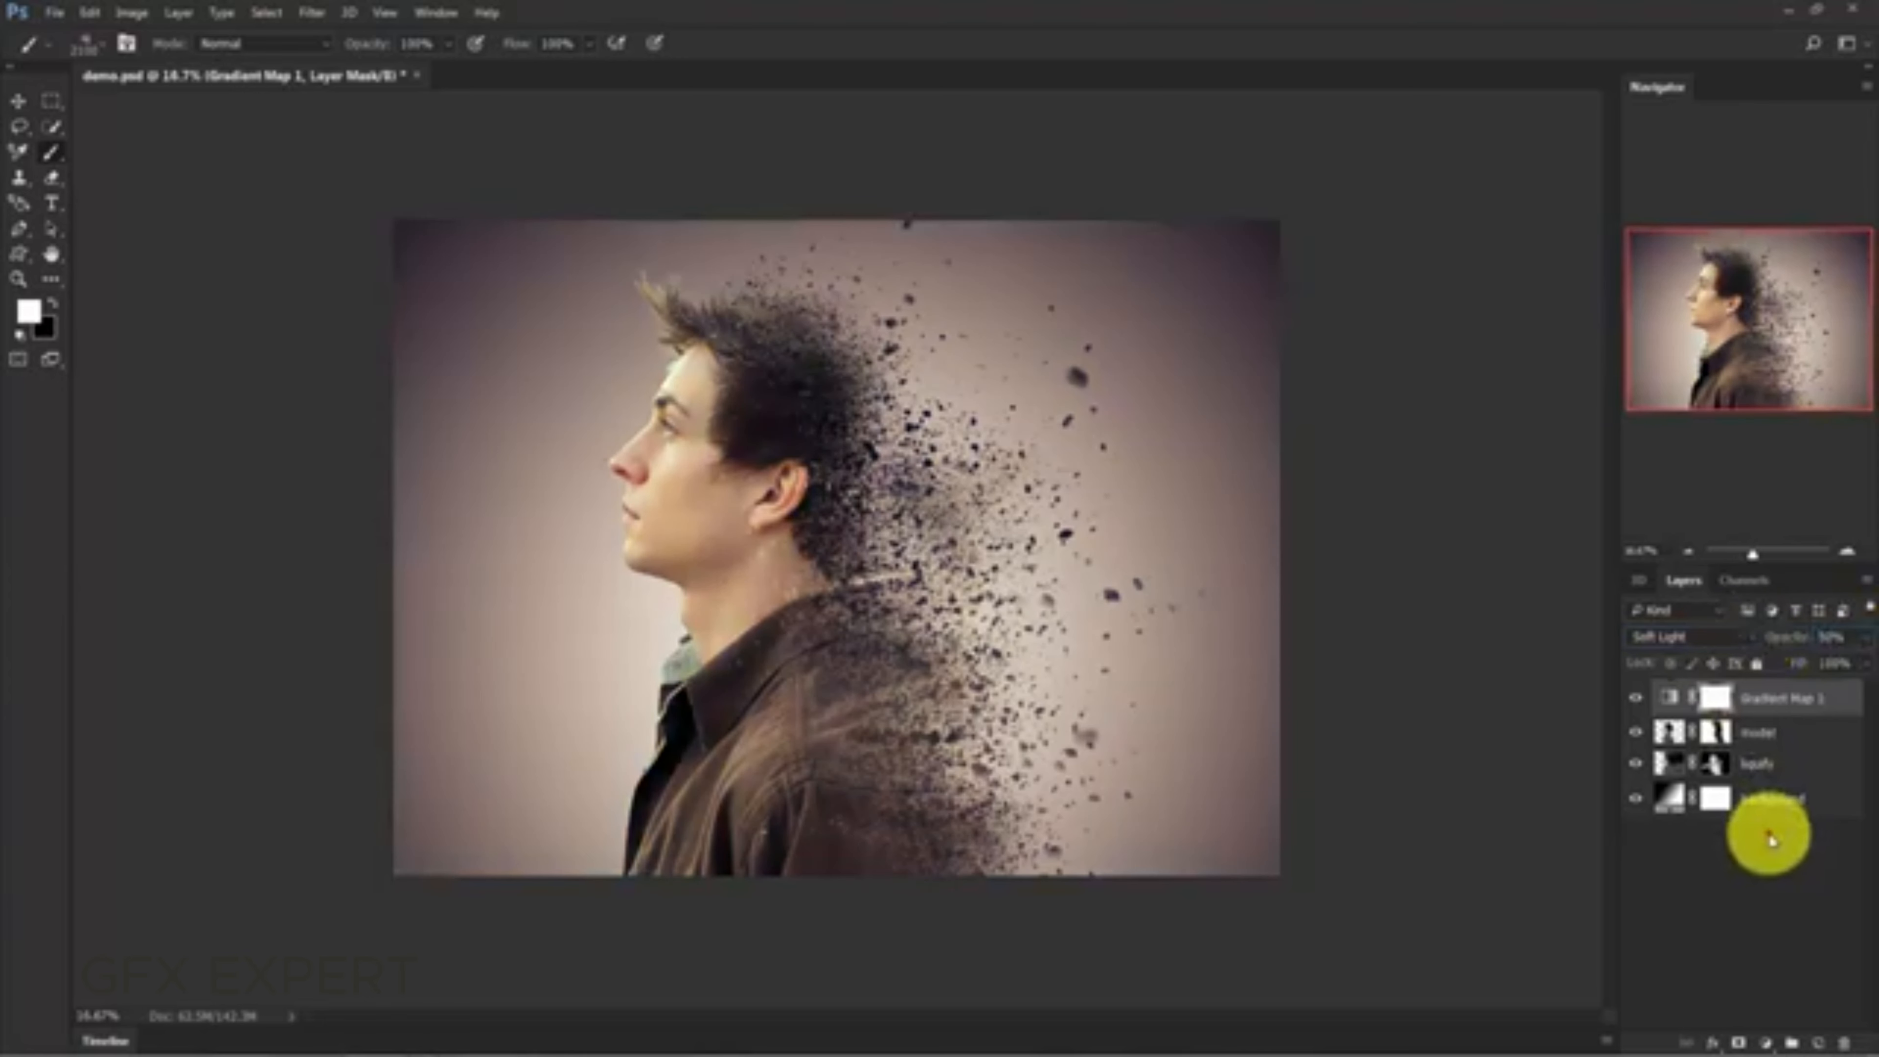